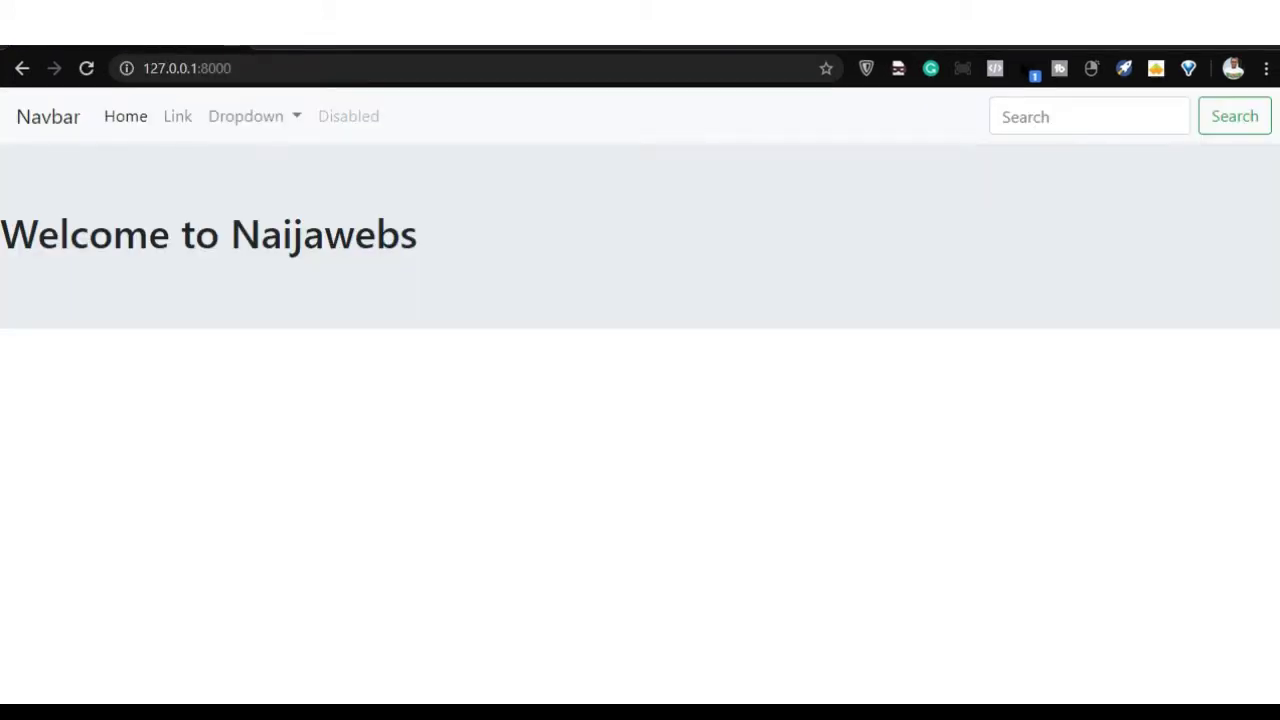
Select the 'Welcome to Naijawebs' heading on the local 127.0.0.1:8000 site
left_click_drag(418, 234, 1, 234)
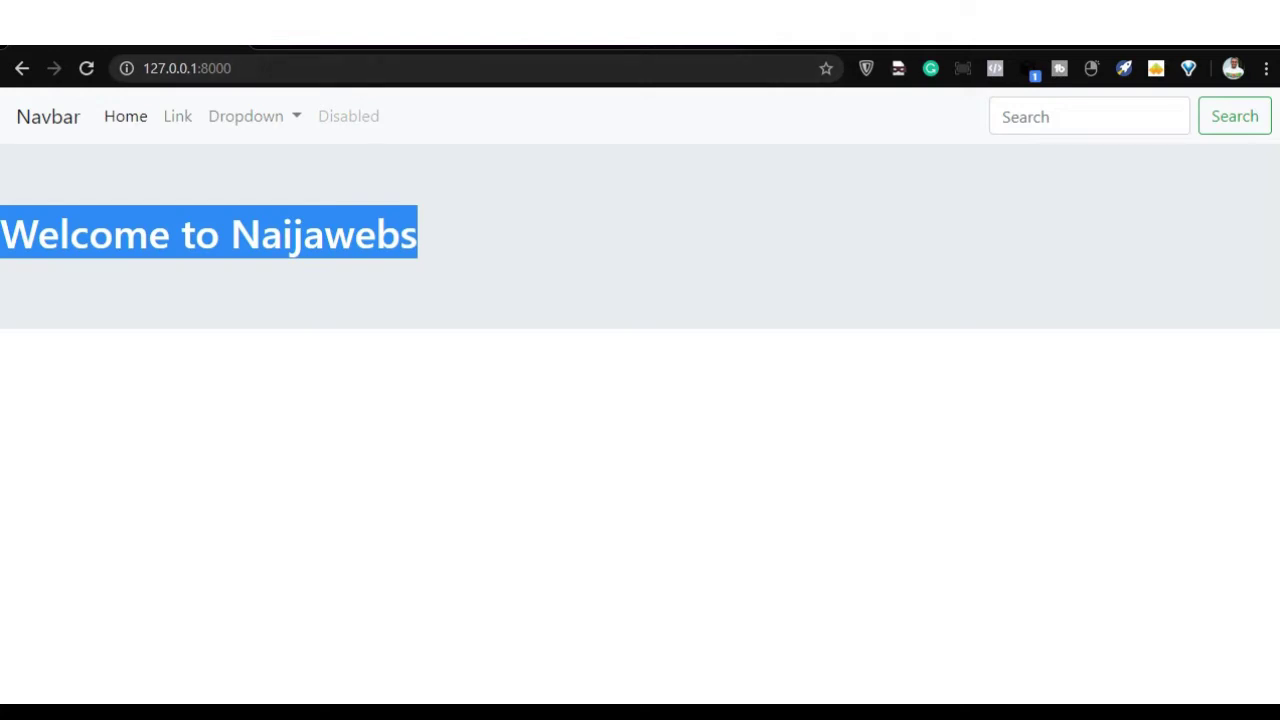
From the Bootstrap tab, load Google and search for 'free html templates'
left_click(600, 22)
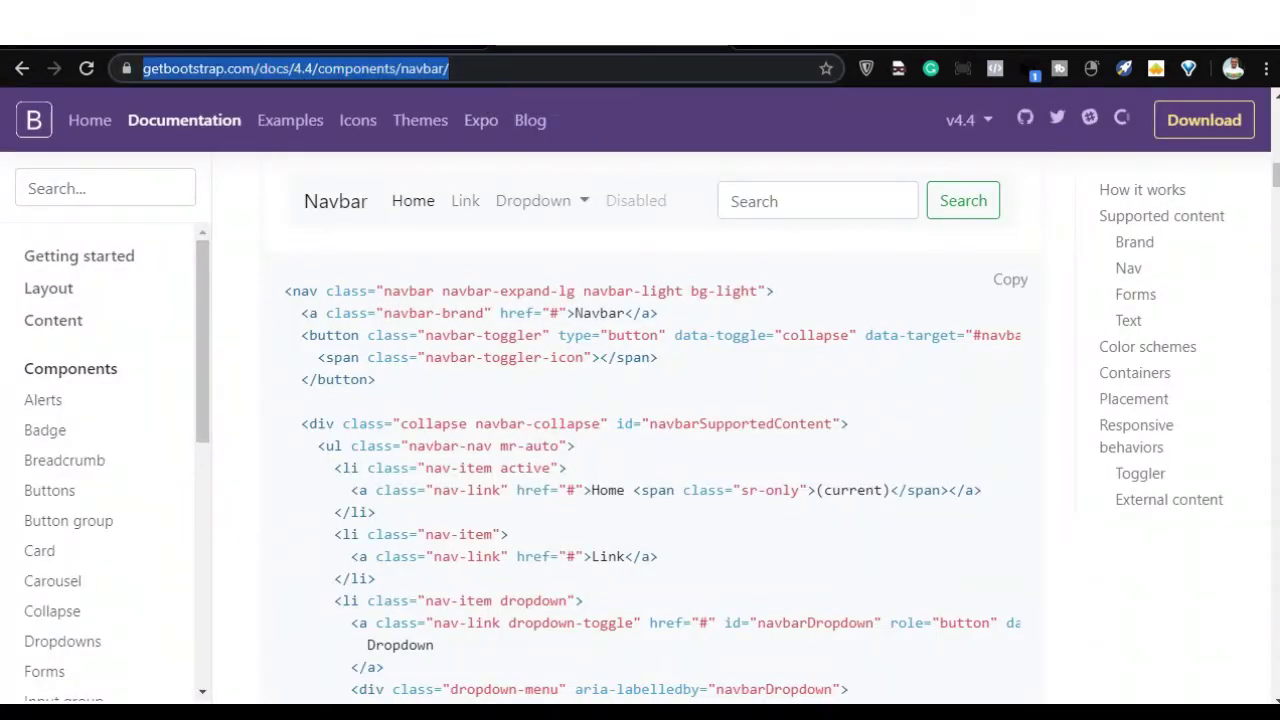
type("goog")
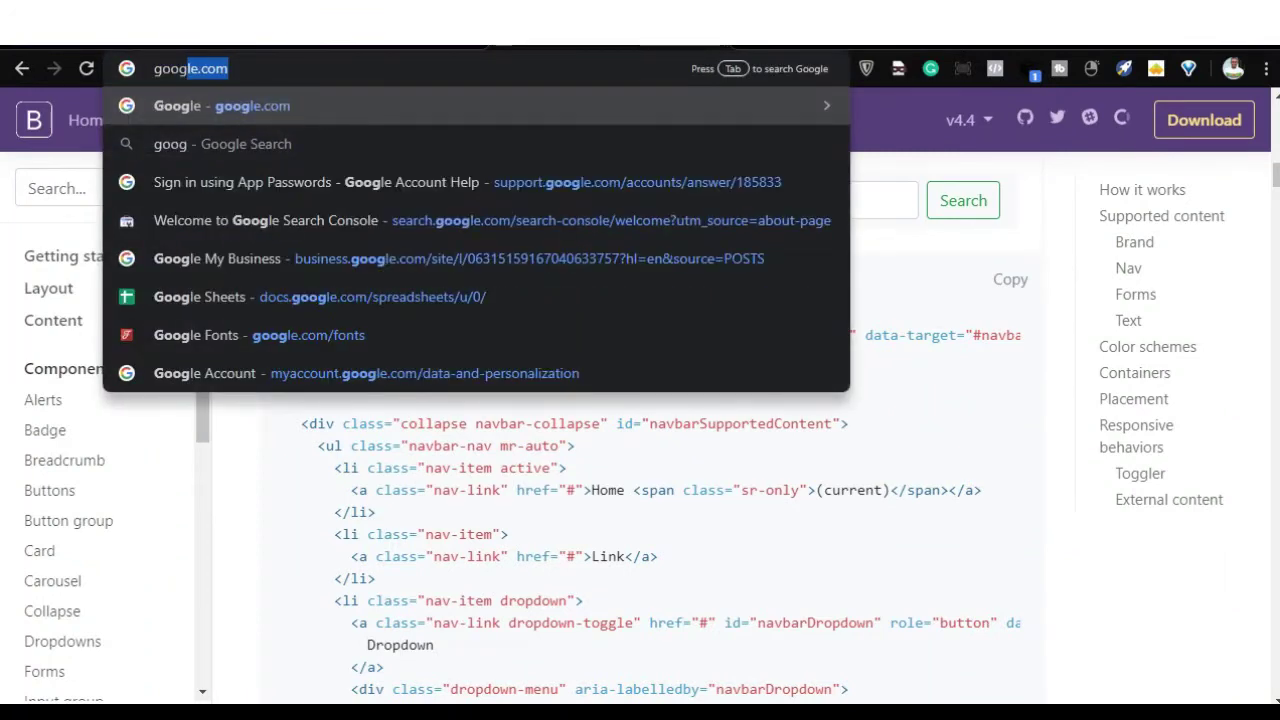
key("Return")
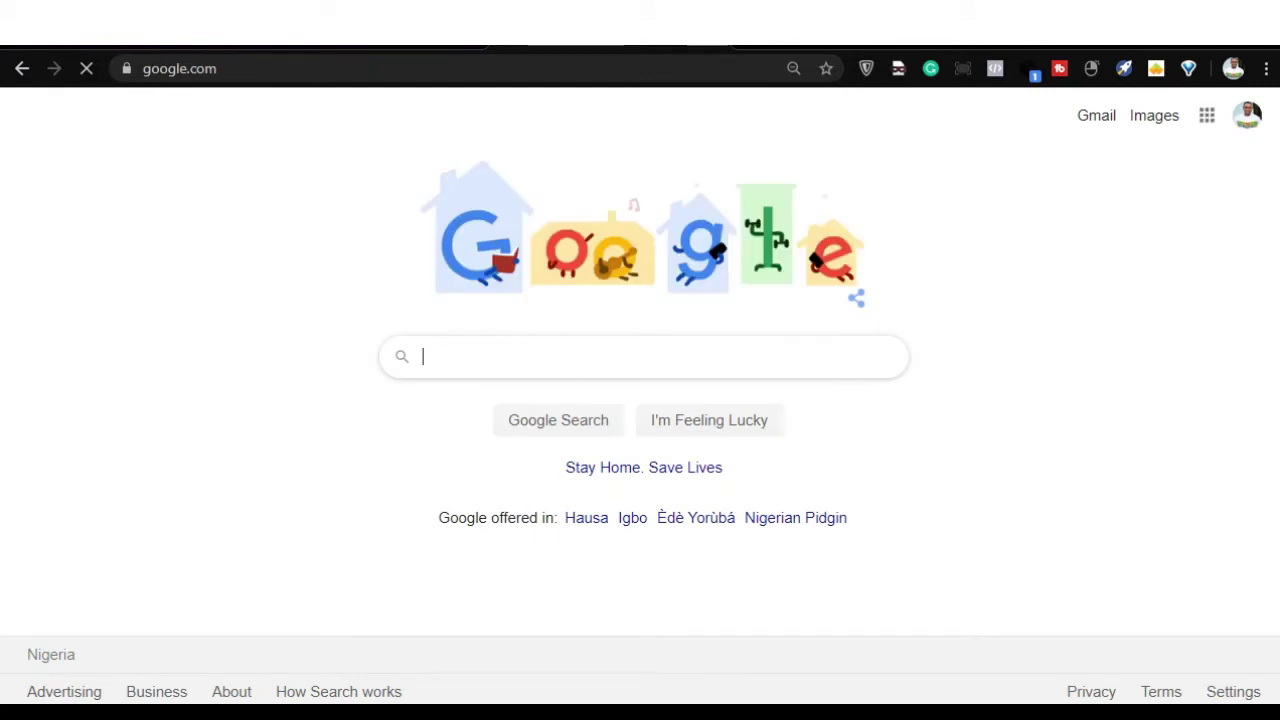
type("free htm")
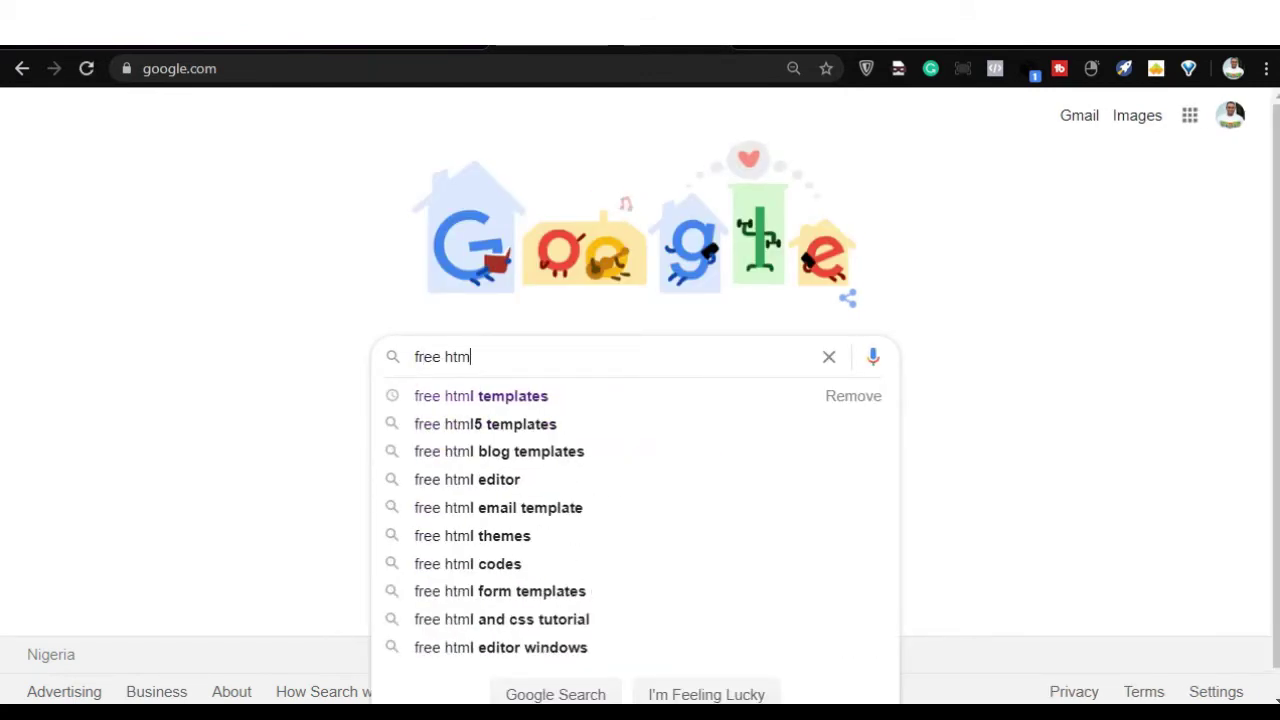
left_click(481, 396)
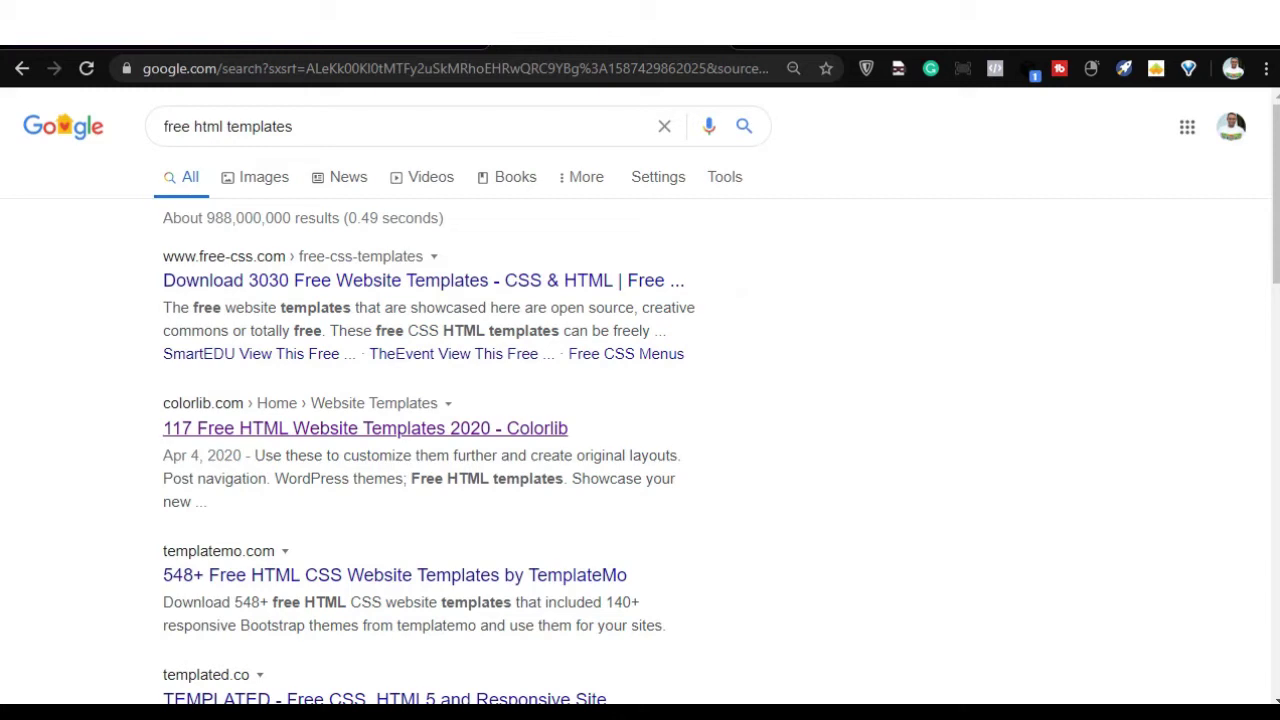
Open Colorlib's free HTML & Bootstrap templates gallery from the search results
left_click(365, 428)
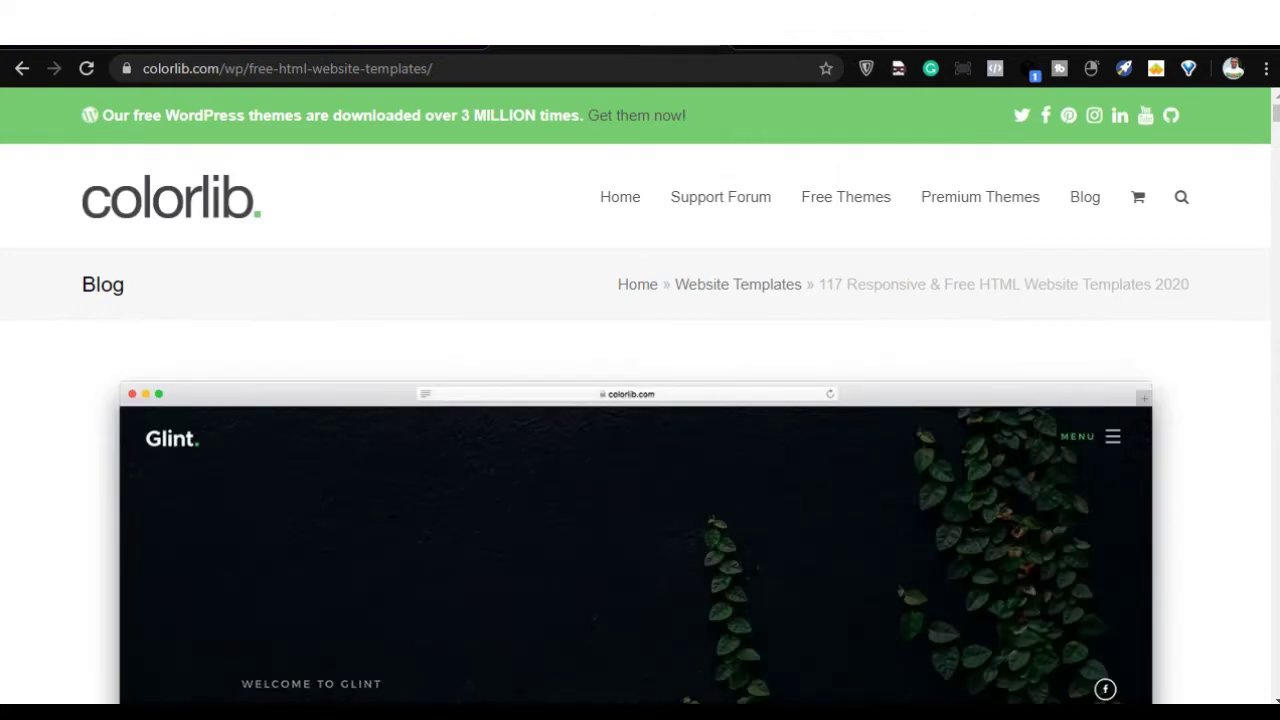
mouse_move(845, 197)
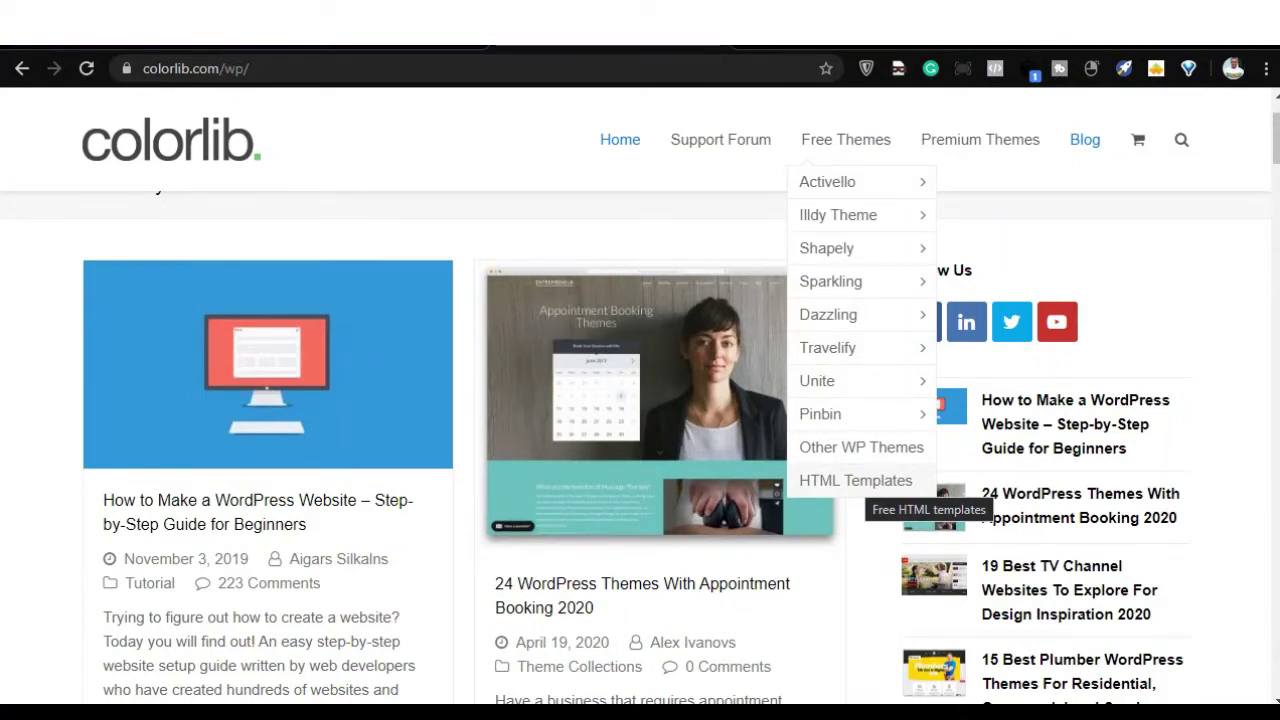
left_click(860, 482)
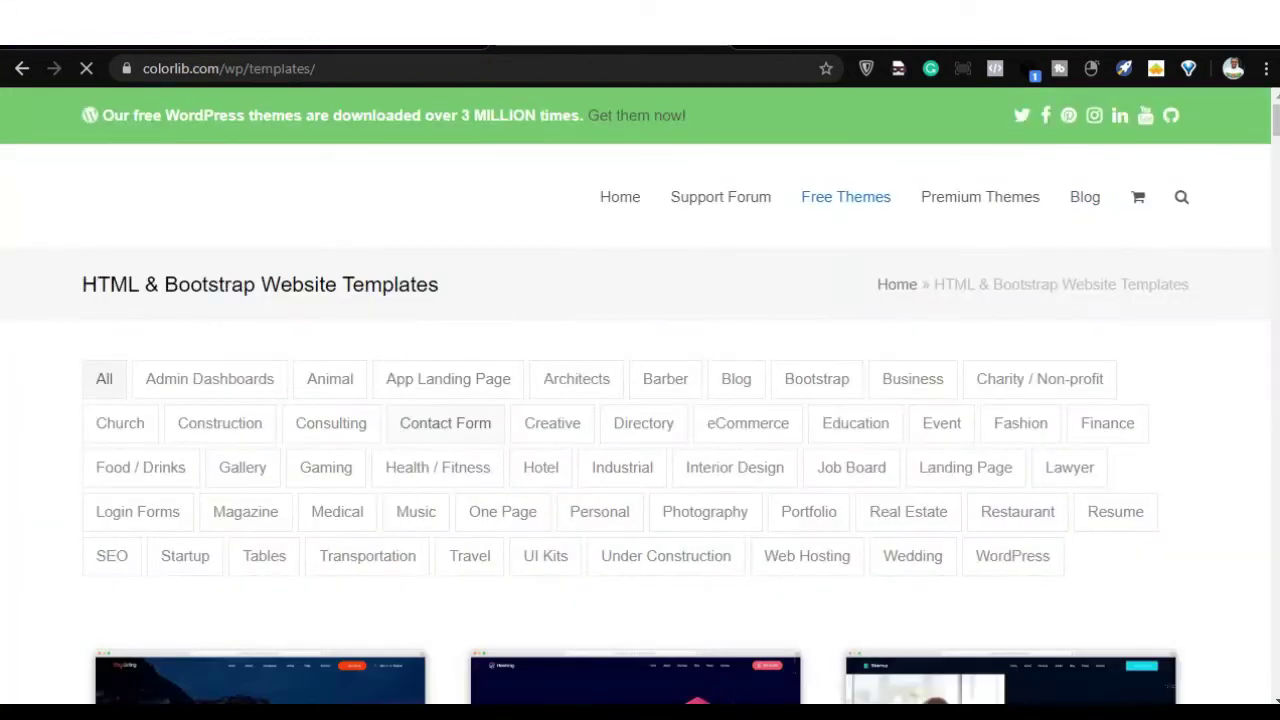
scroll(640, 400, "down", 5)
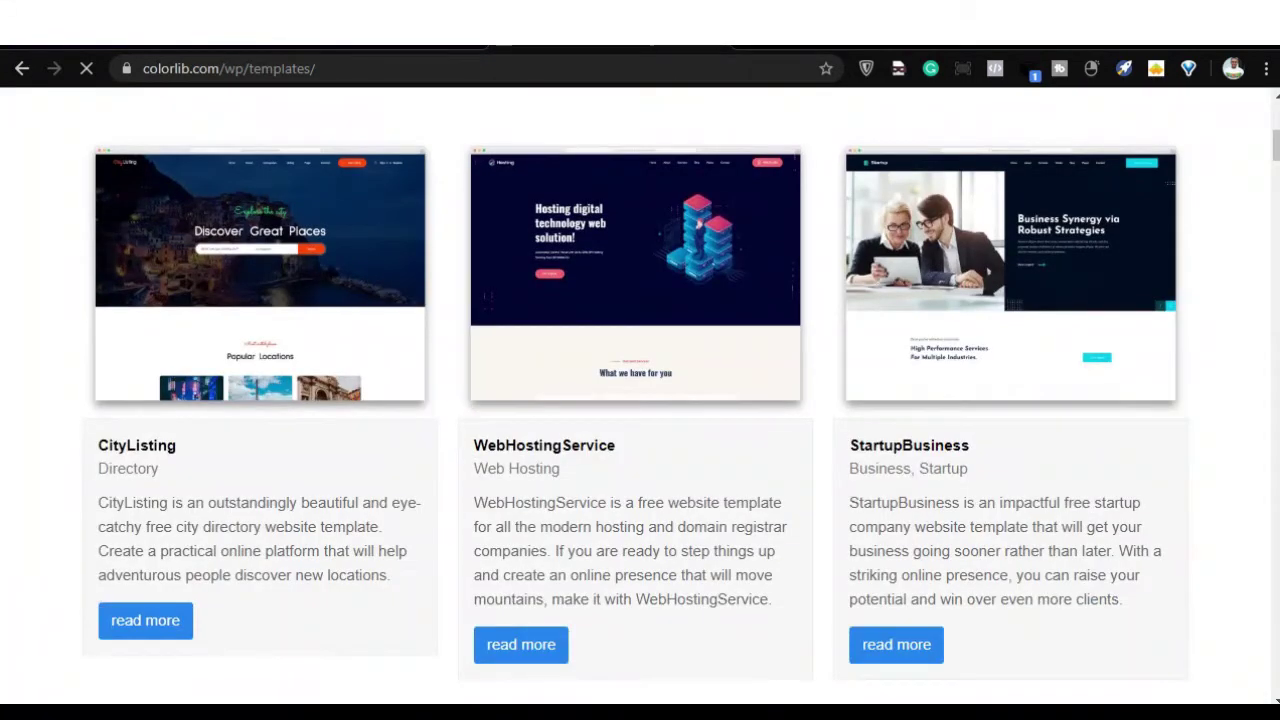
Open the WebHostingService template page and scroll through its details
left_click(630, 258)
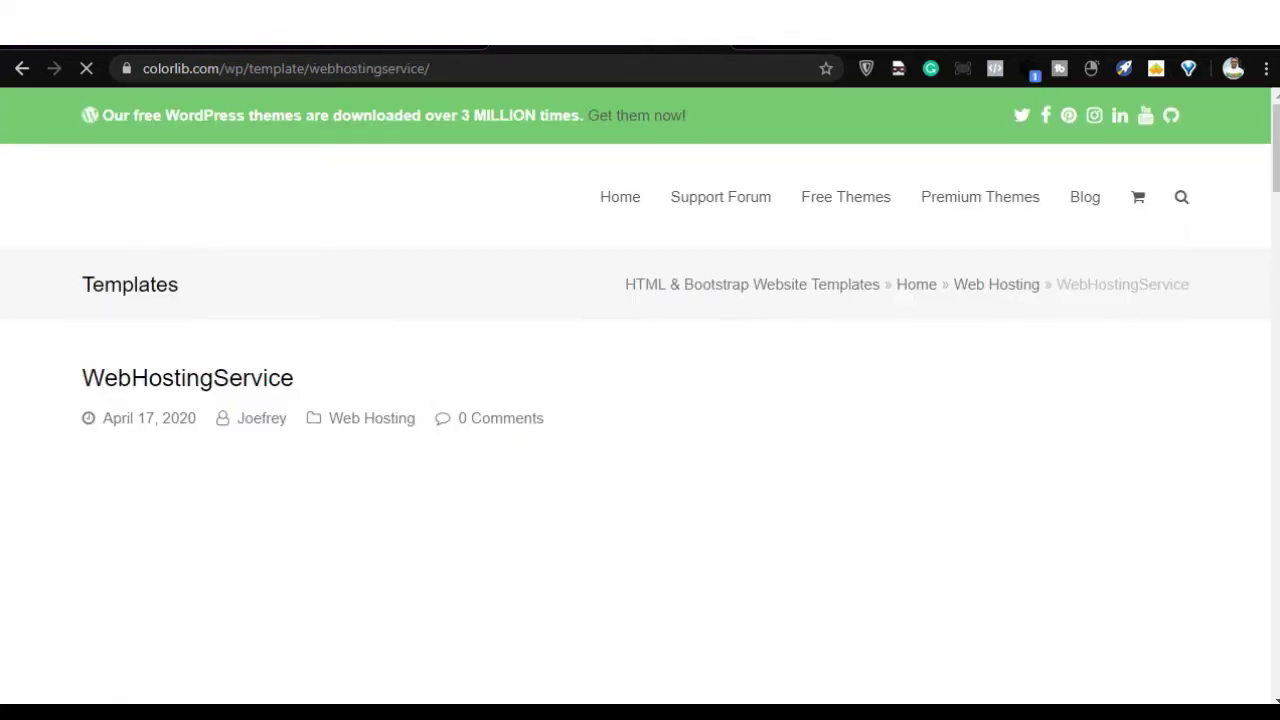
scroll(640, 400, "down", 5)
scroll(640, 400, "down", 8)
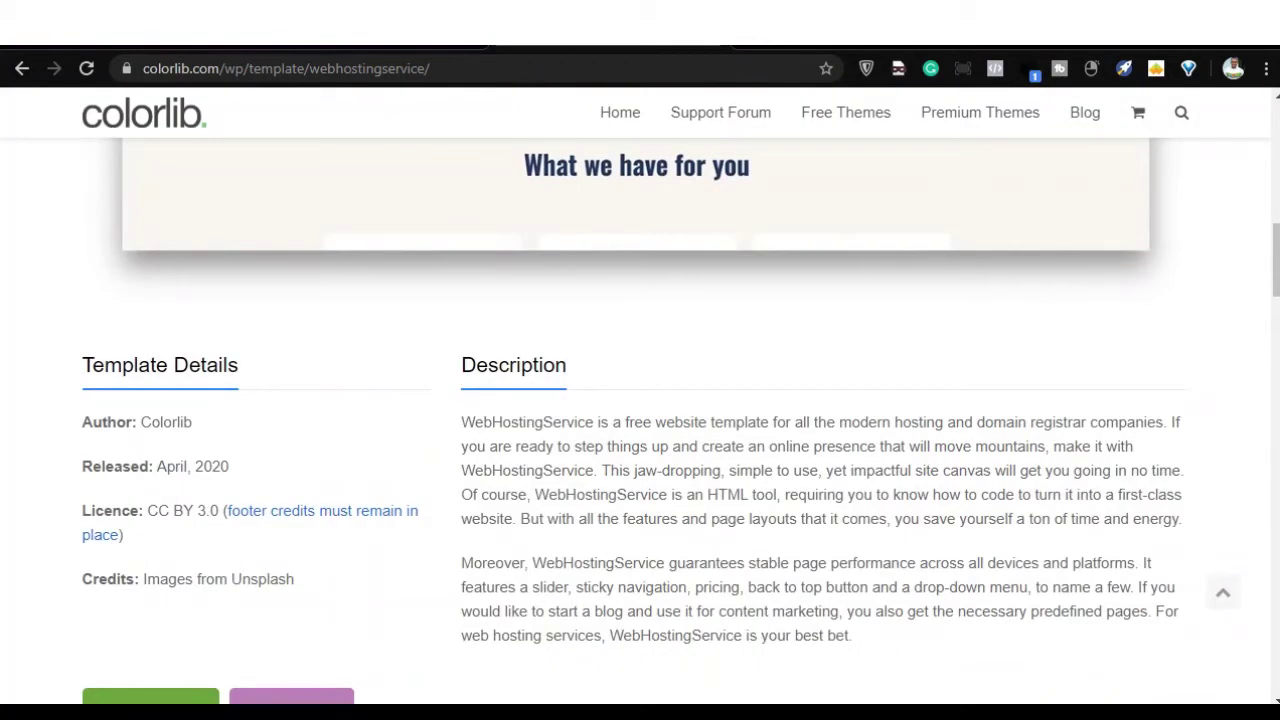
scroll(640, 400, "up", 10)
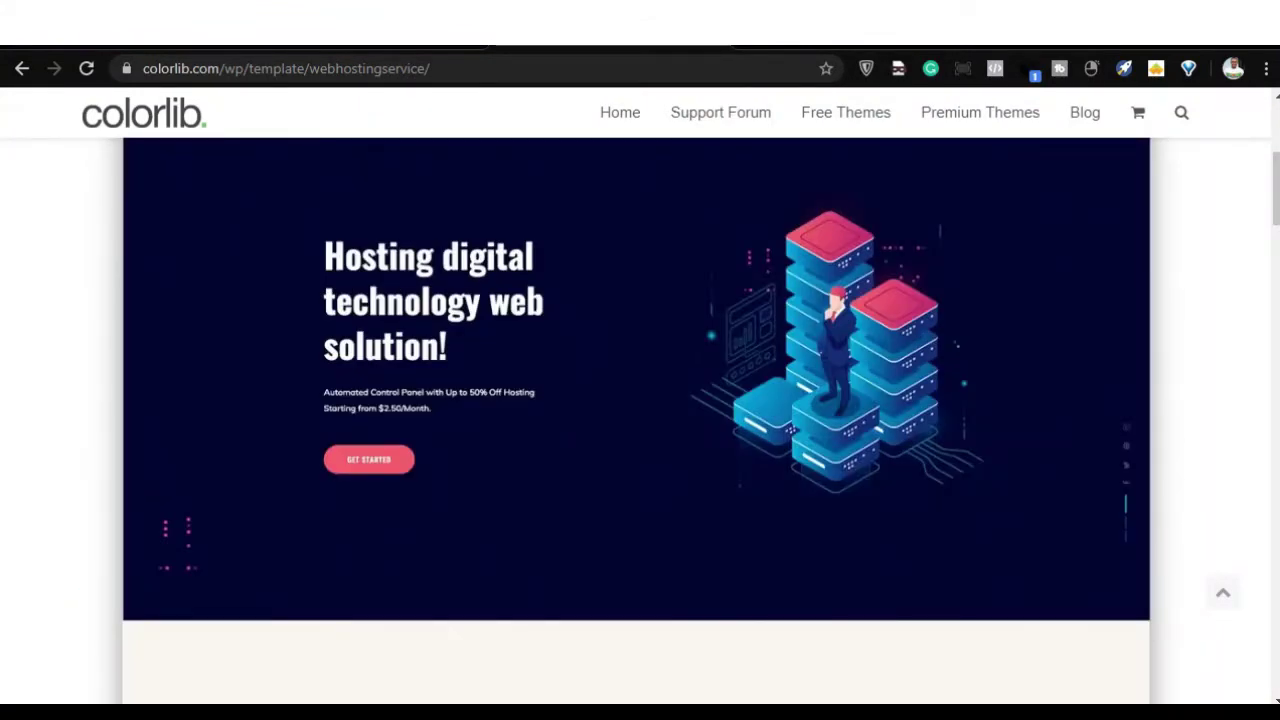
scroll(640, 400, "down", 8)
scroll(640, 400, "up", 2)
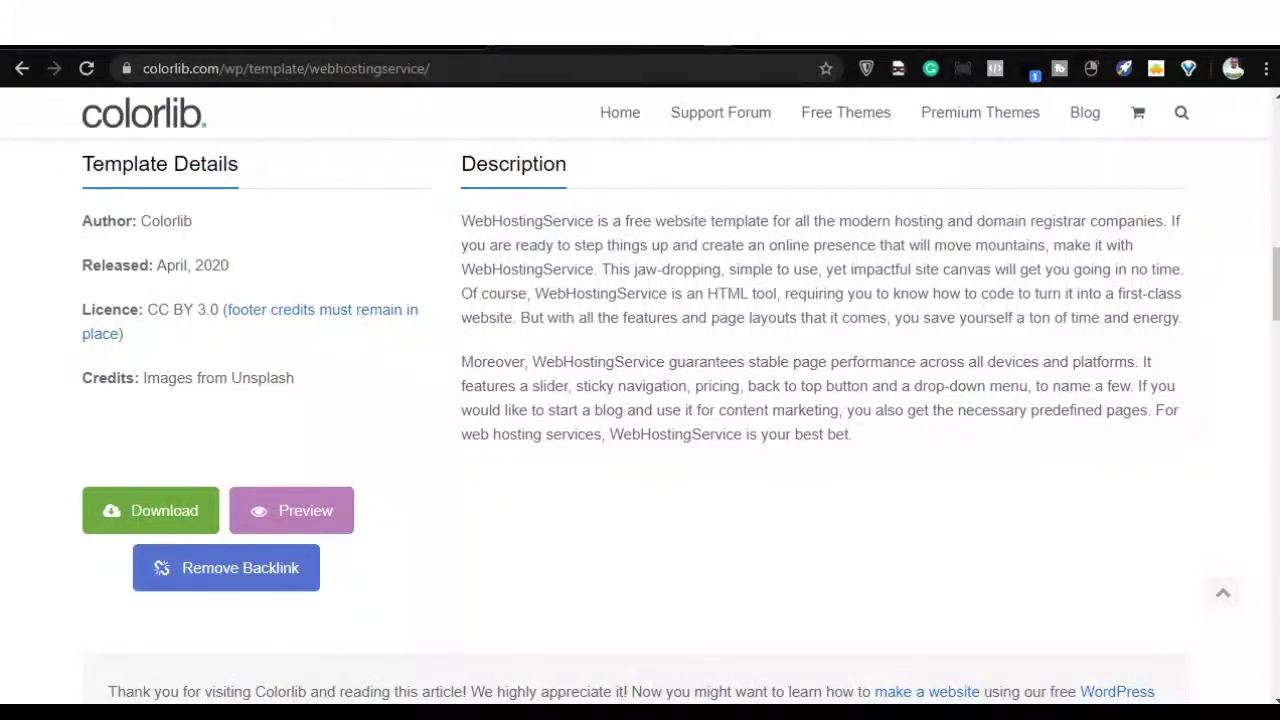
Highlight the template's author, release date and licence, then start downloading webhostingservice.zip
left_click_drag(194, 221, 82, 221)
left_click_drag(229, 265, 175, 265)
triple_click(250, 321)
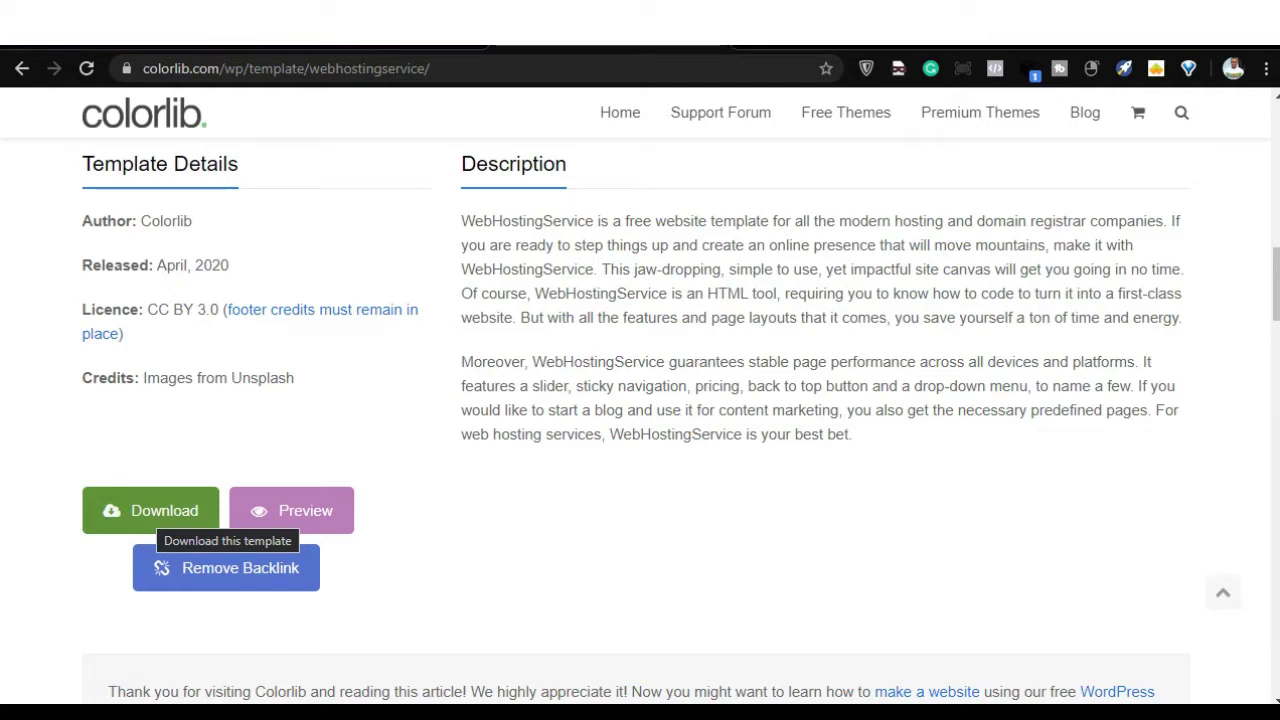
left_click(160, 511)
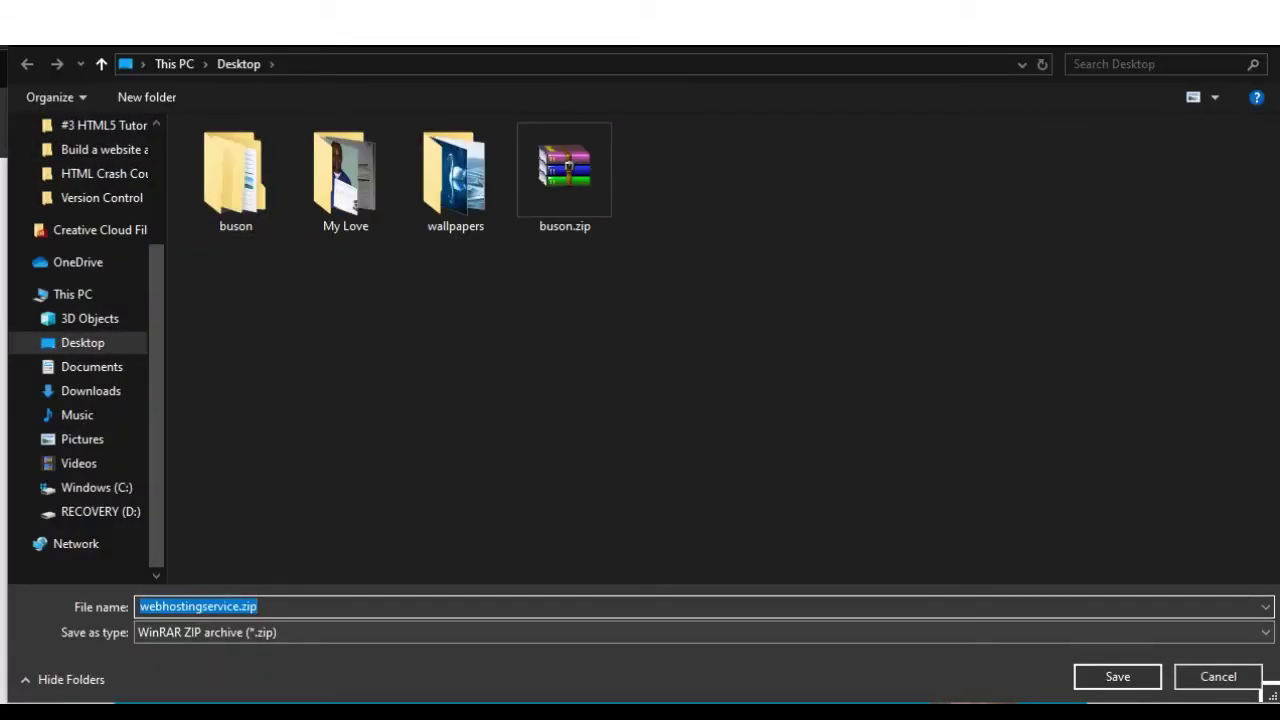
Save webhostingservice.zip to the Desktop and show the desktop with the new archive
key("Return")
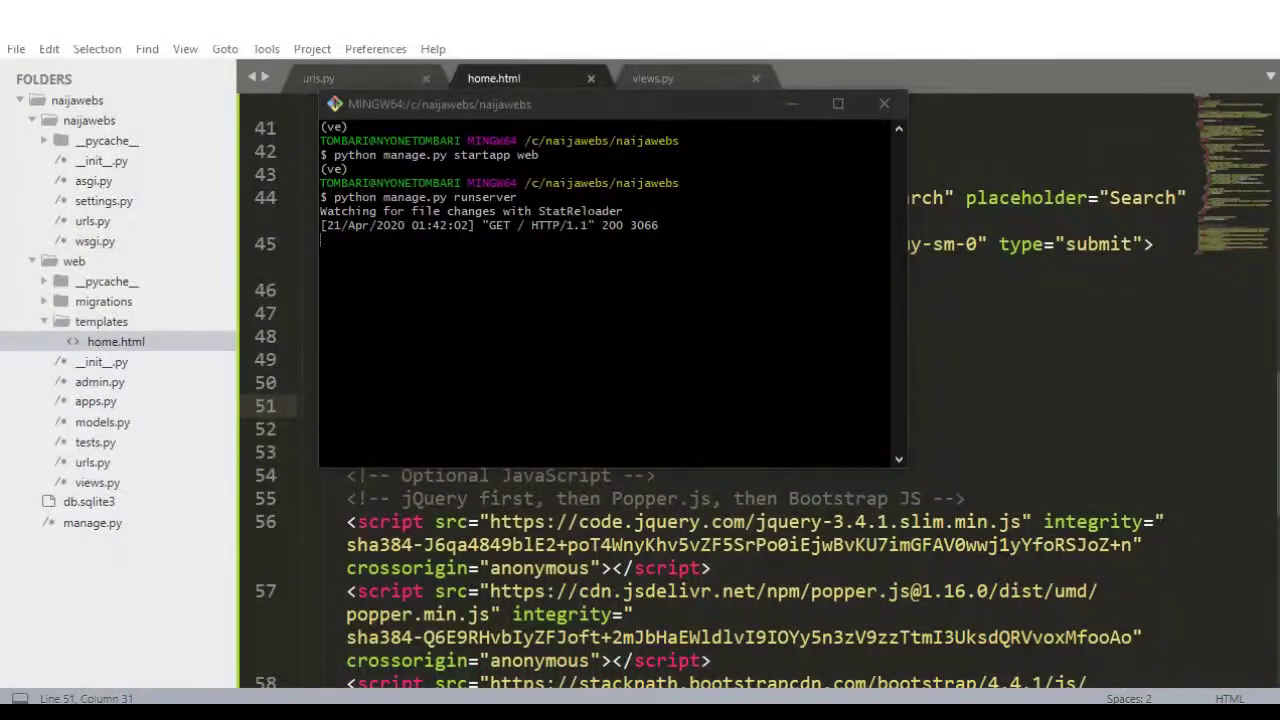
left_click(791, 103)
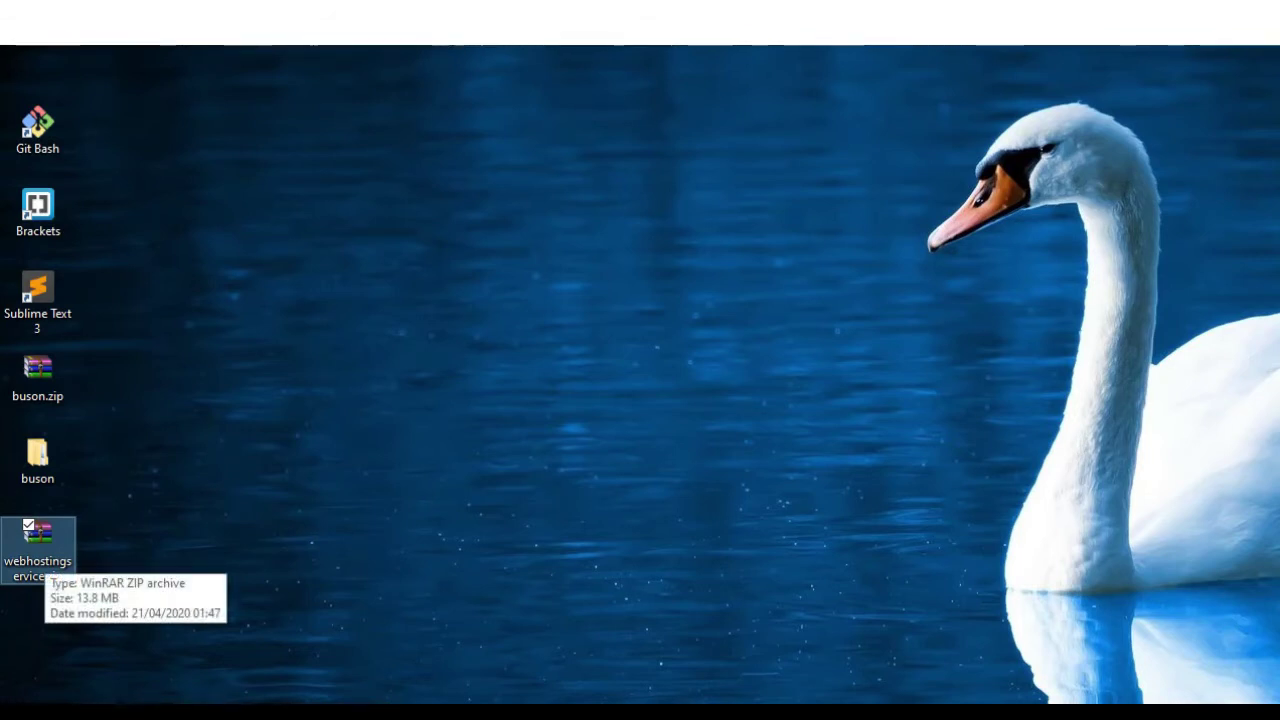
Extract webhostingservice.zip with WinRAR into a desktop webhostingservice folder and open it
key("Return")
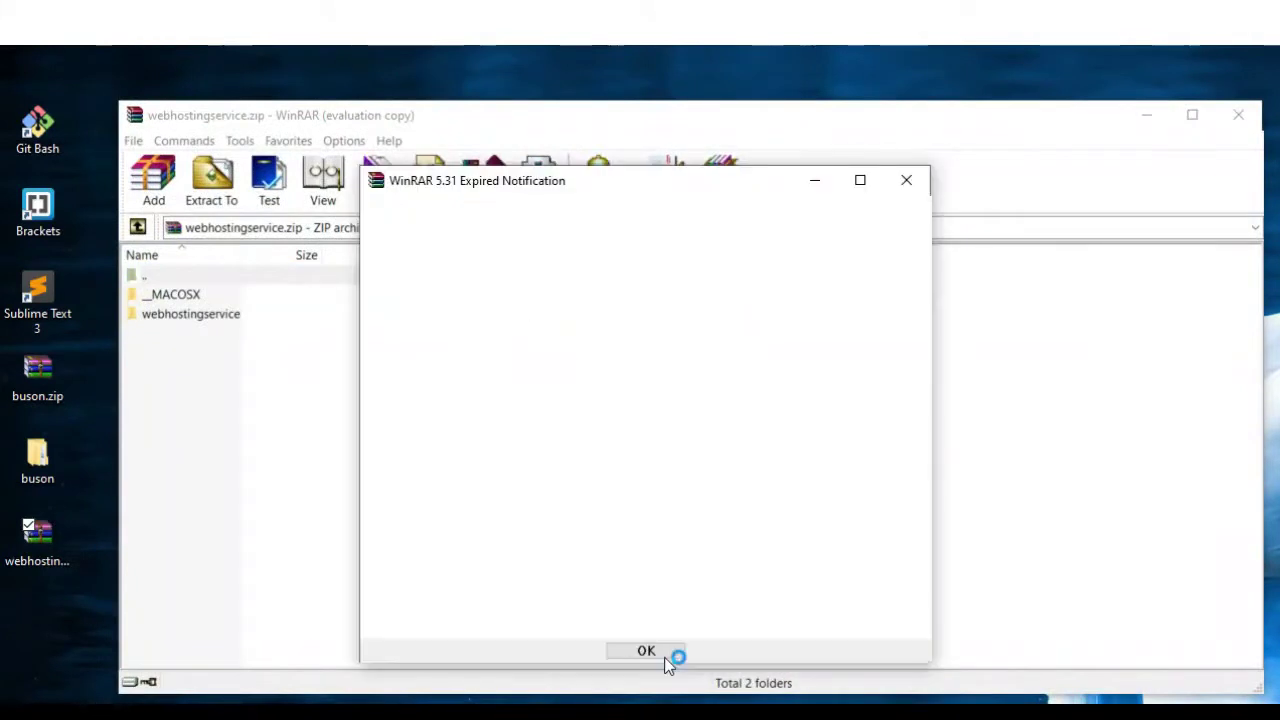
left_click(672, 654)
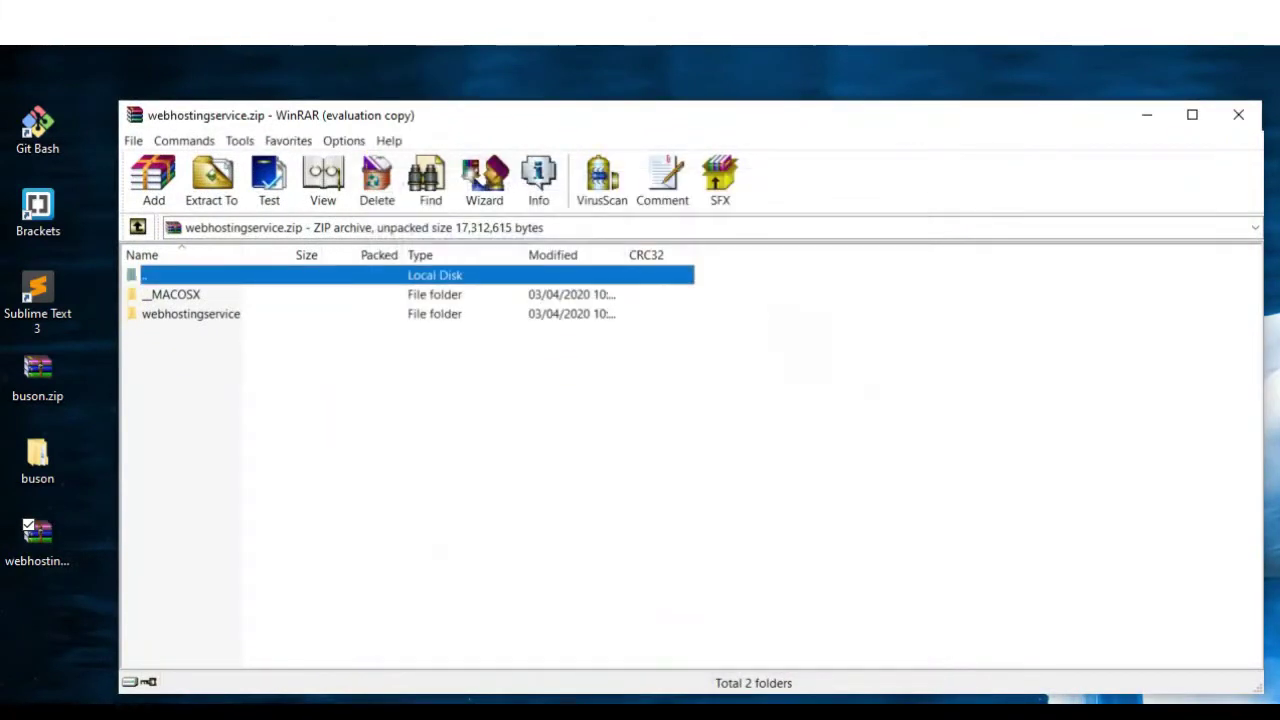
left_click(211, 180)
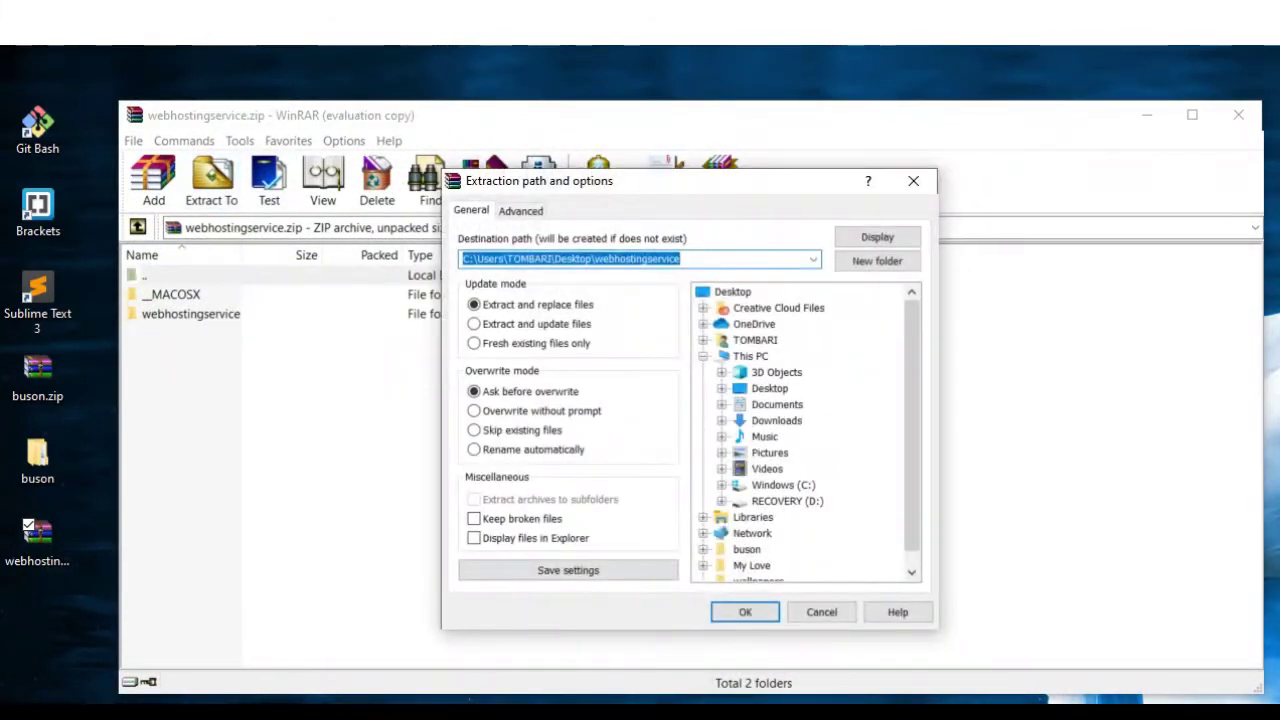
key("Return")
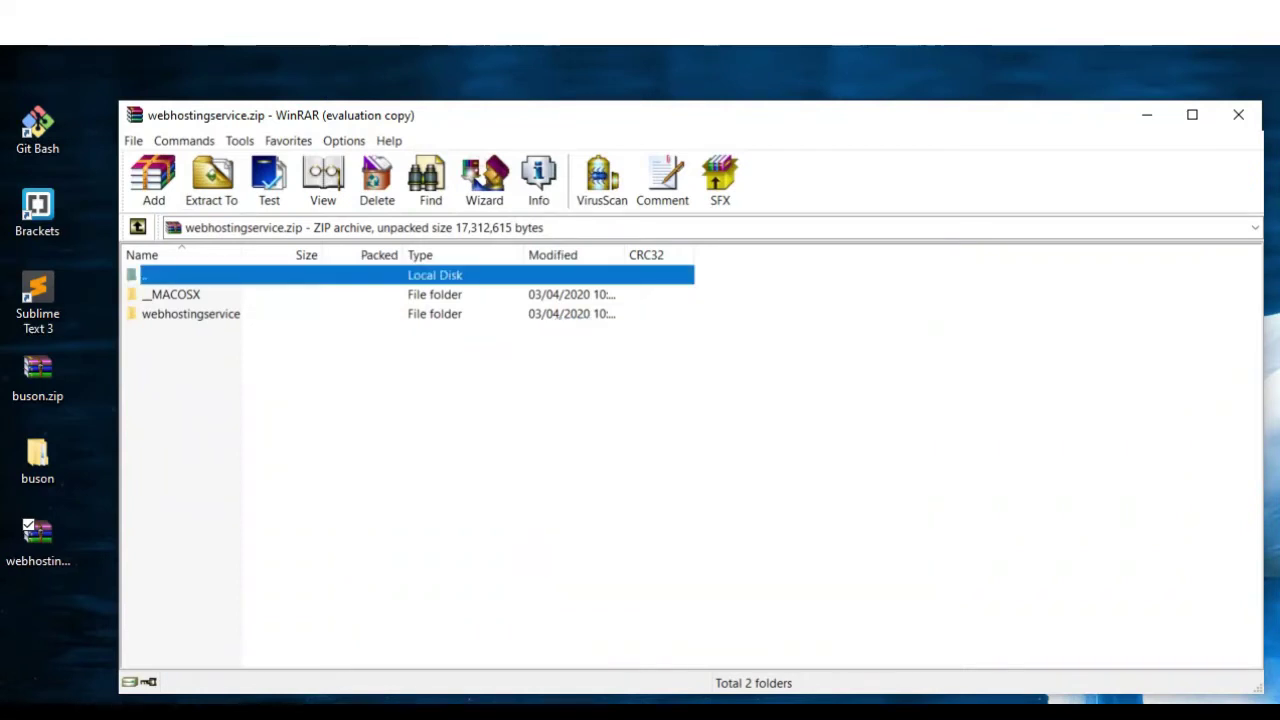
key("alt+F4")
double_click(37, 615)
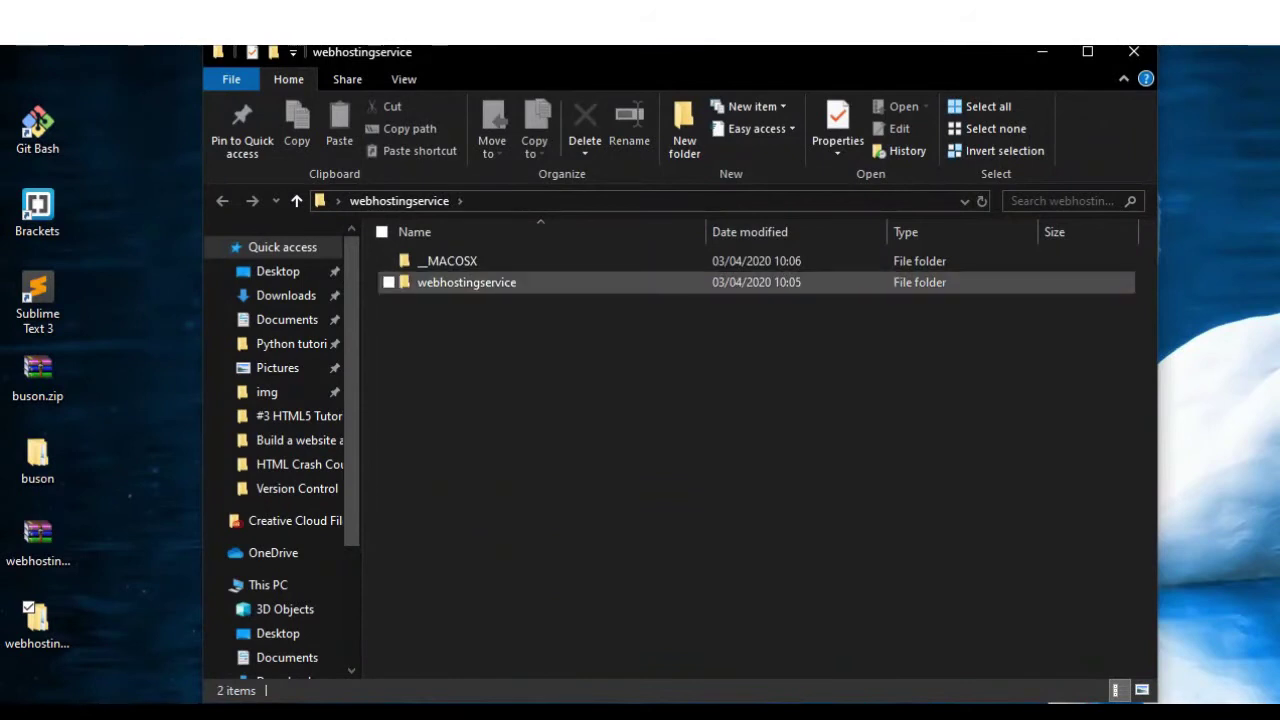
Go into the inner webhostingservice folder and its assets, and inspect the css stylesheets
double_click(470, 282)
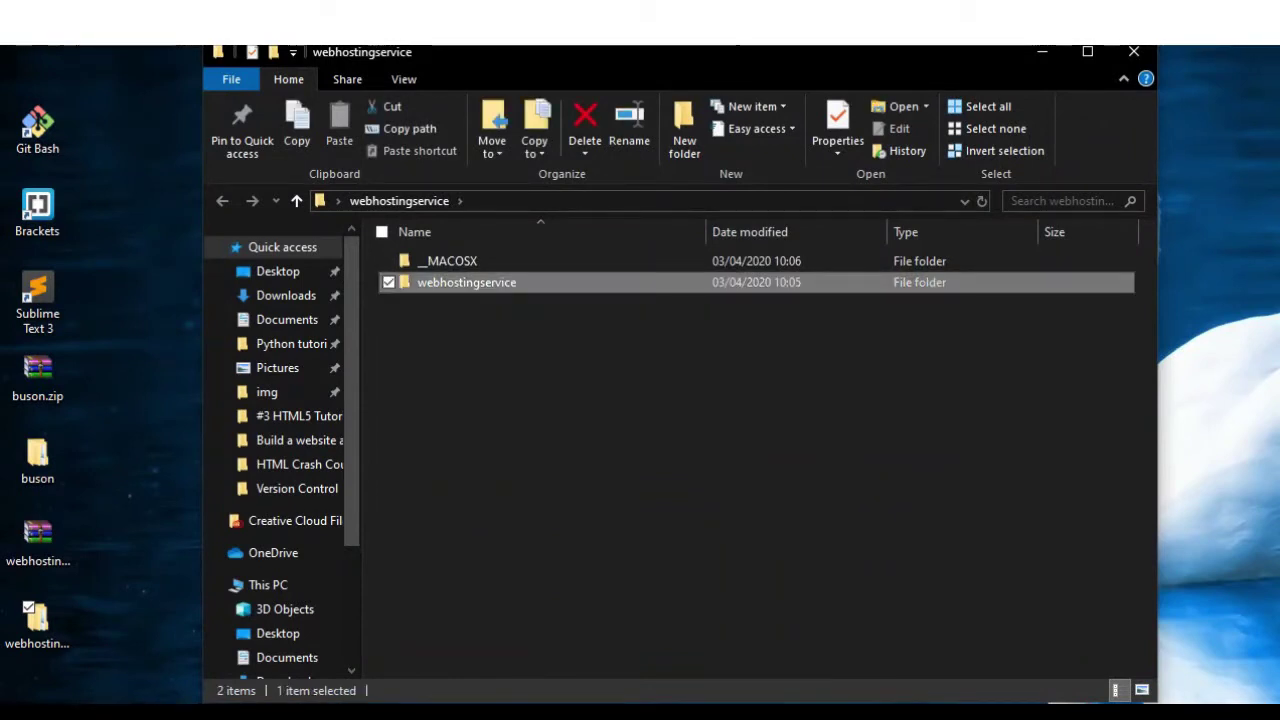
left_click_drag(490, 537, 437, 305)
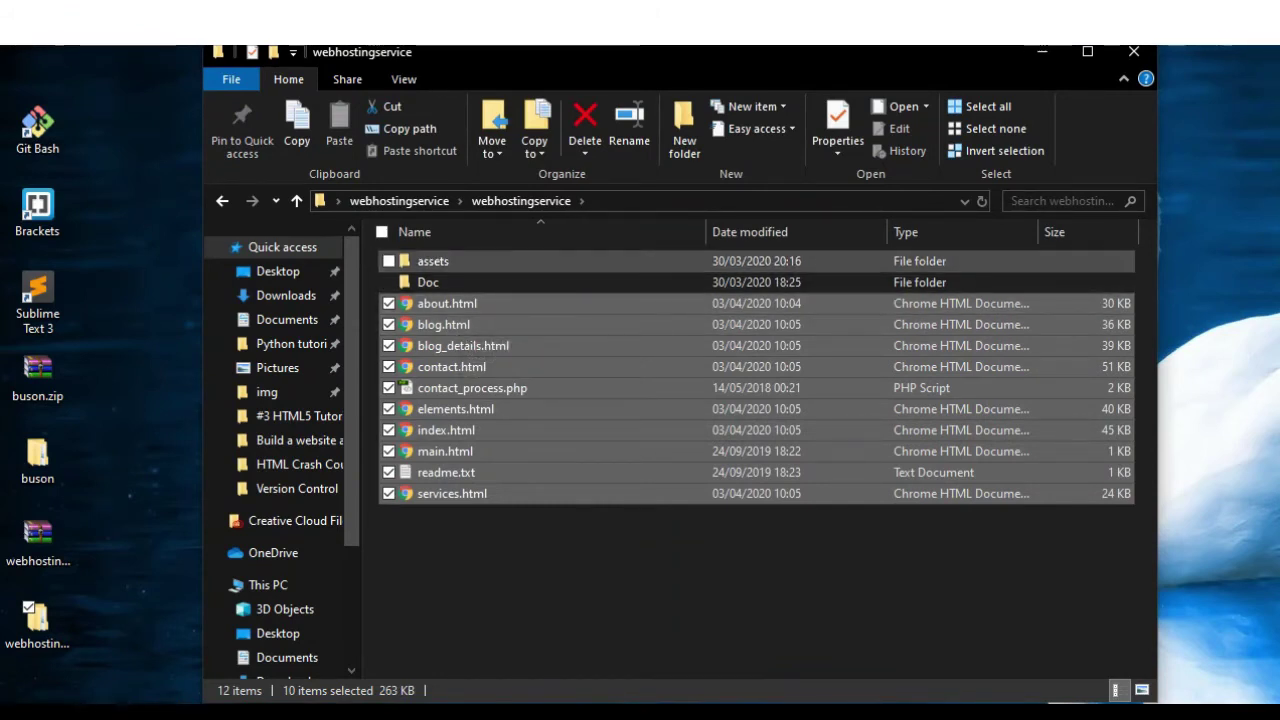
double_click(433, 261)
left_click_drag(471, 399, 416, 252)
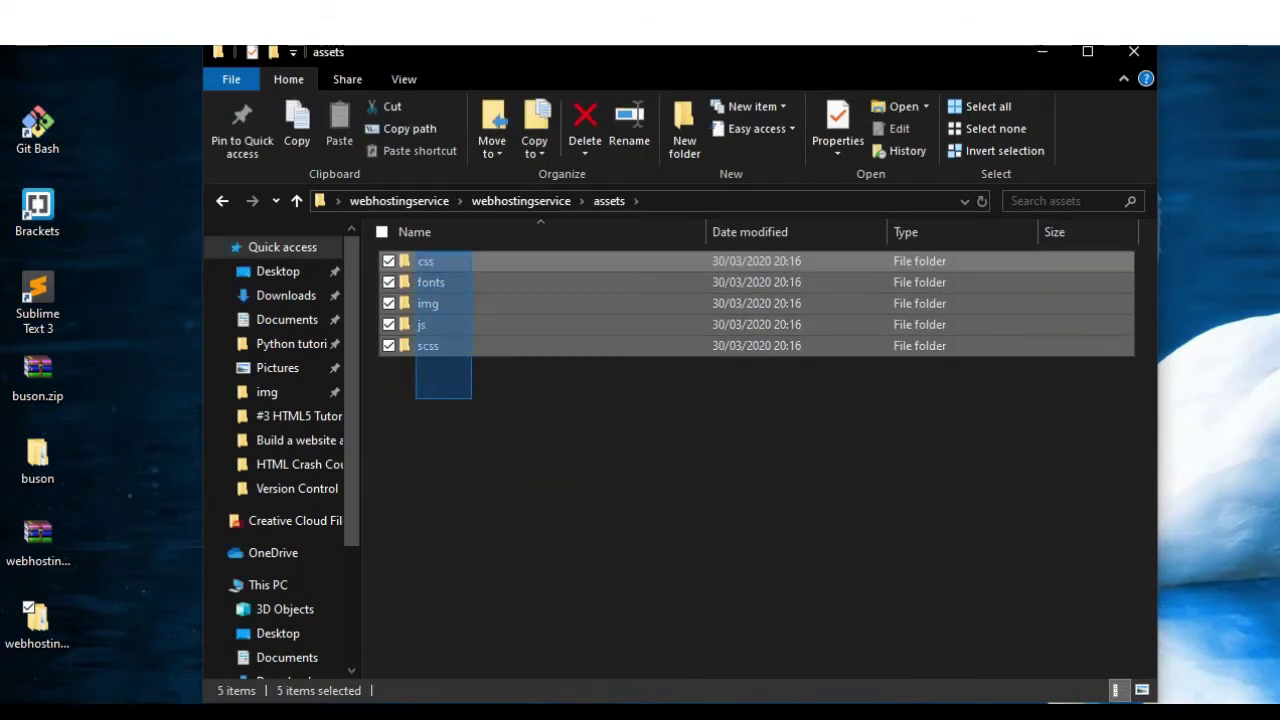
double_click(426, 261)
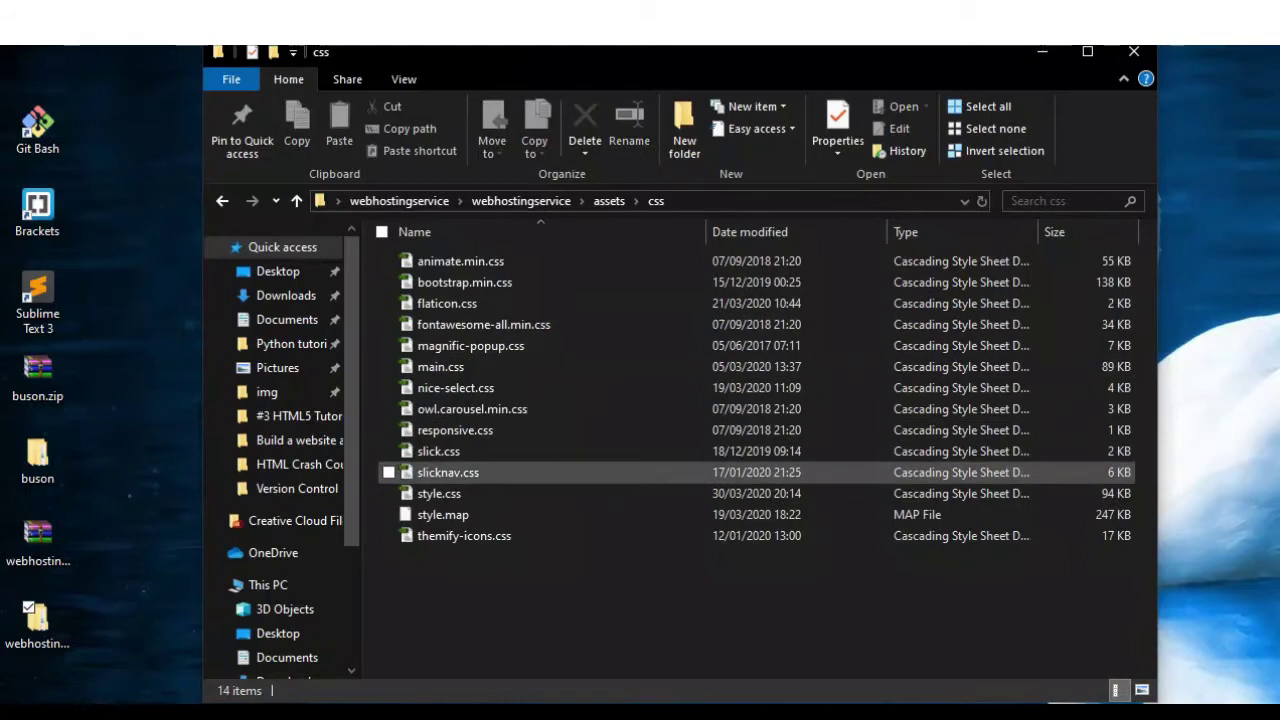
left_click_drag(456, 576, 428, 257)
Inspect the fonts, img and js asset folders, returning to assets after each
left_click(296, 201)
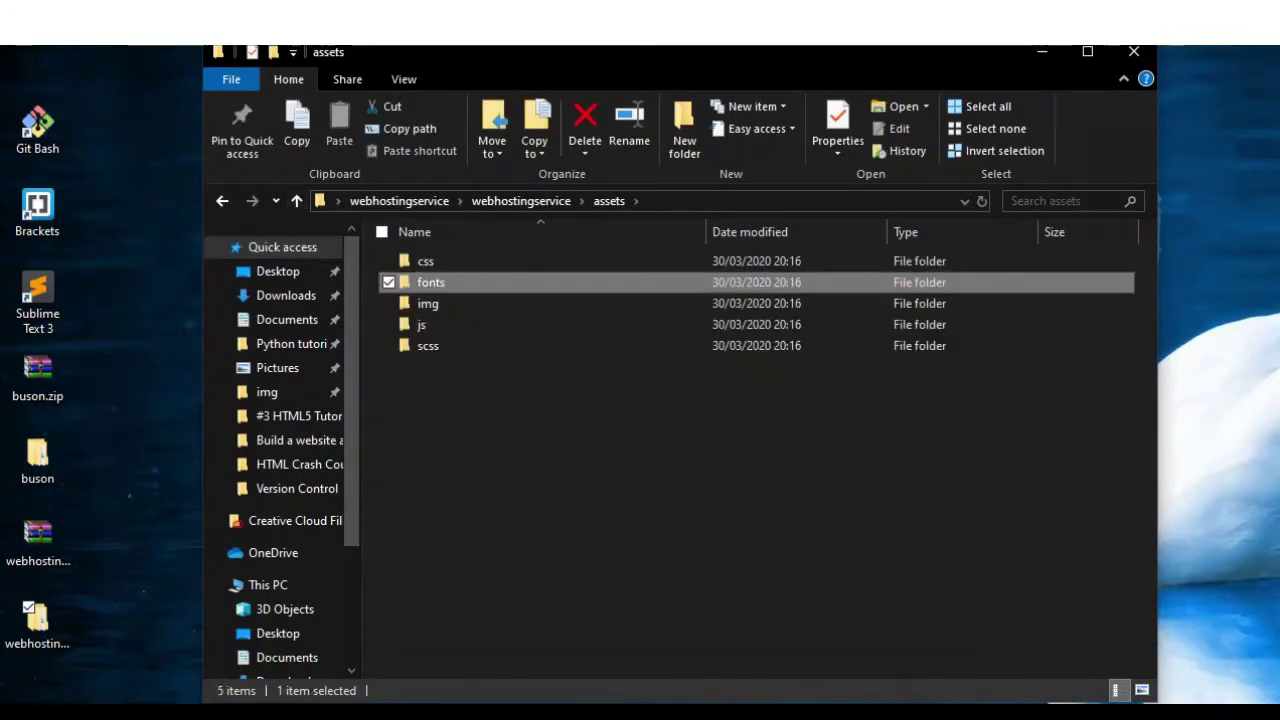
double_click(430, 282)
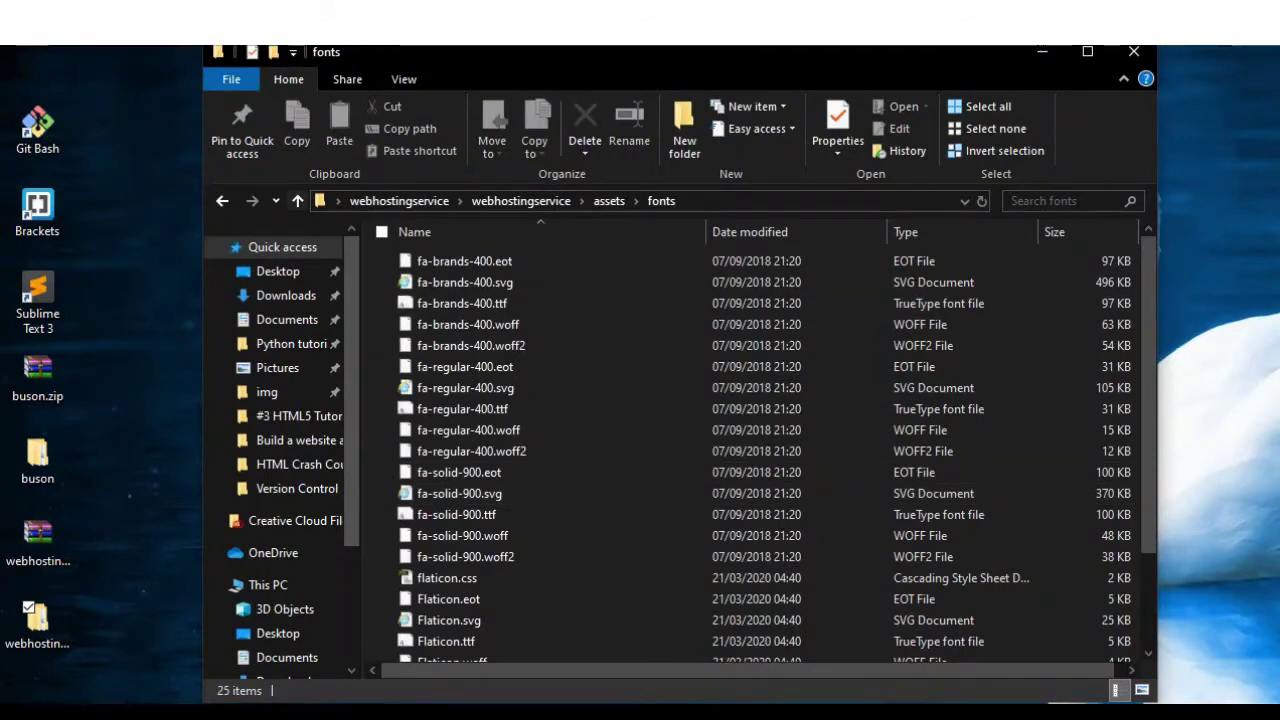
left_click(296, 201)
left_click(428, 303)
double_click(428, 303)
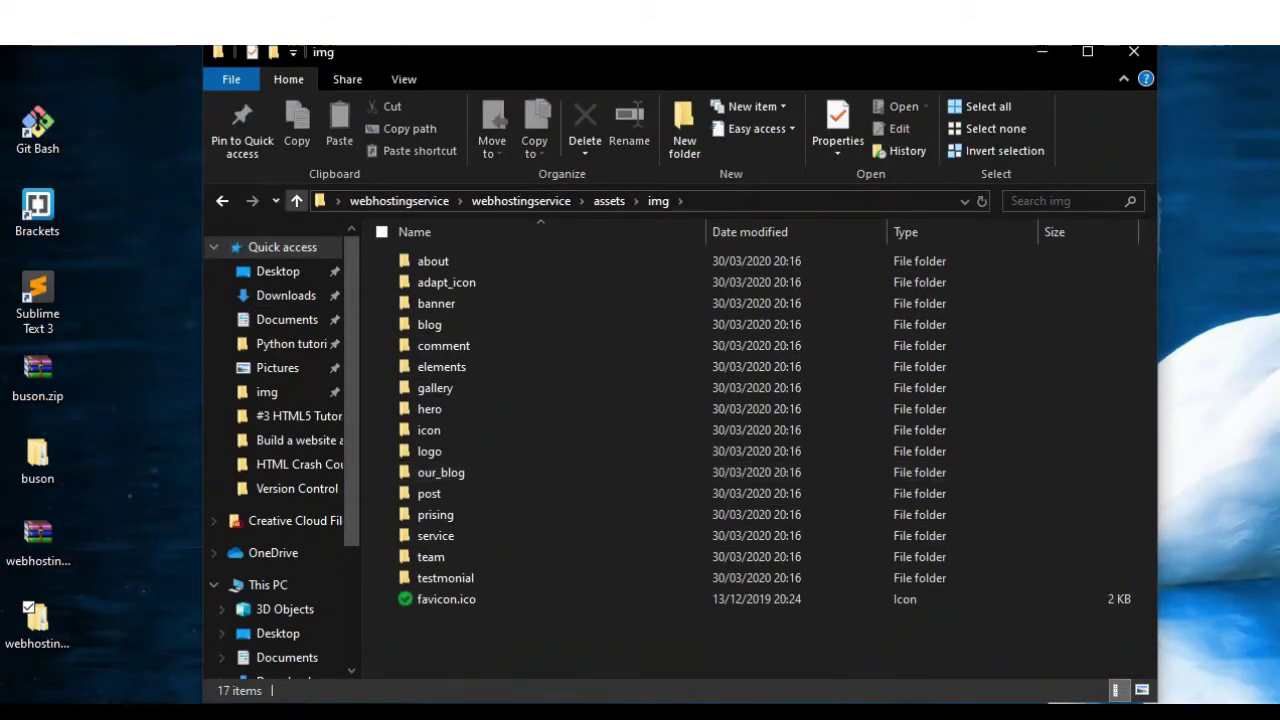
left_click(296, 201)
double_click(421, 324)
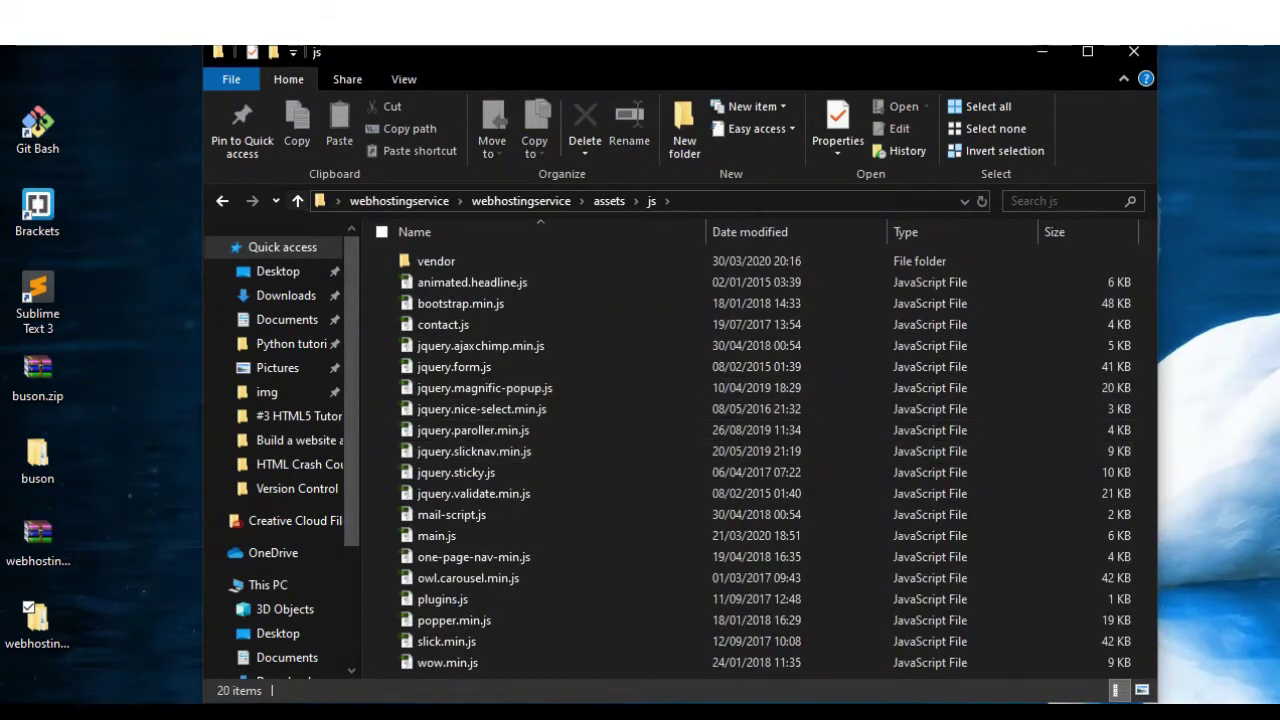
left_click(296, 201)
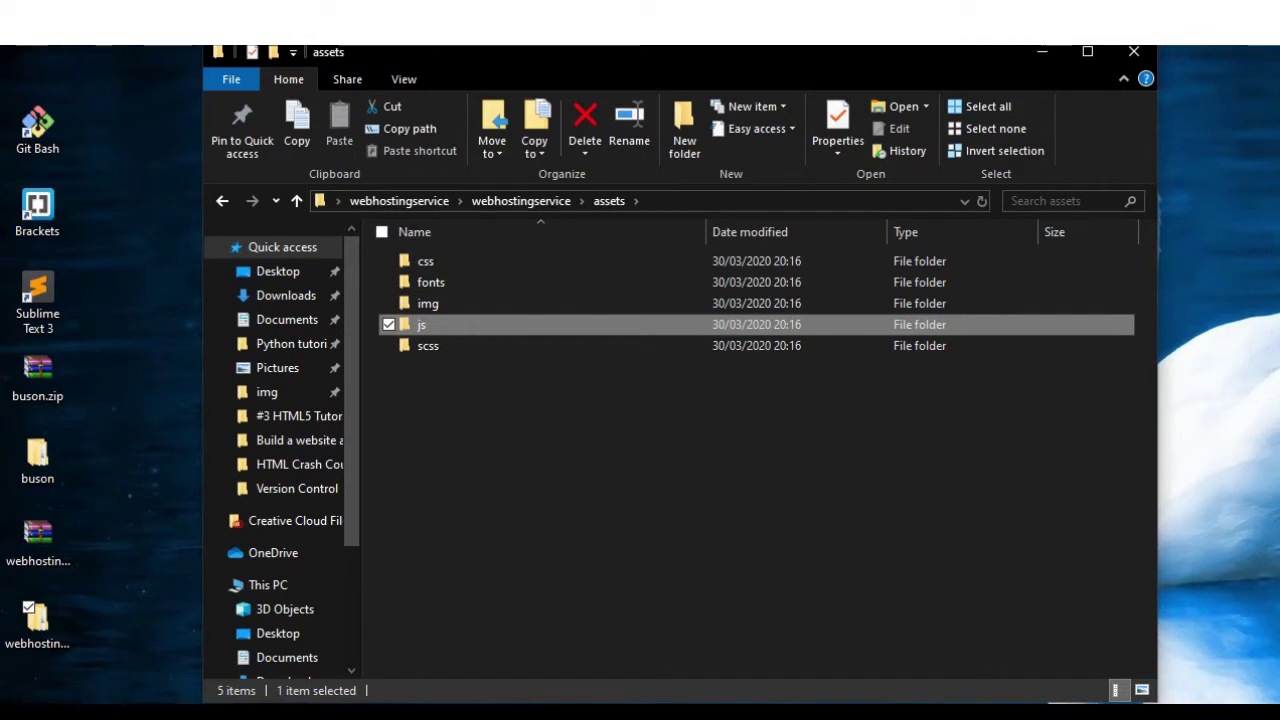
Select the css, fonts, img, js and scss folders, then browse to the Windows (C:) drive
left_click_drag(500, 380, 466, 252)
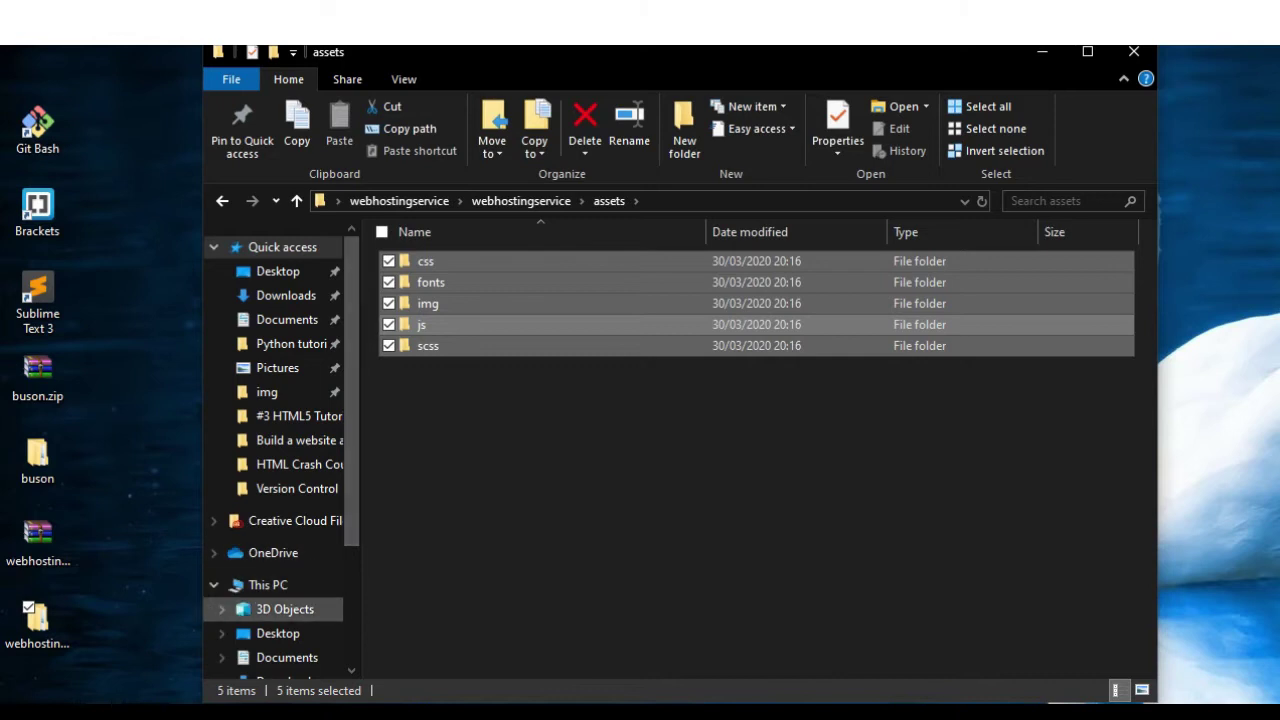
left_click(268, 584)
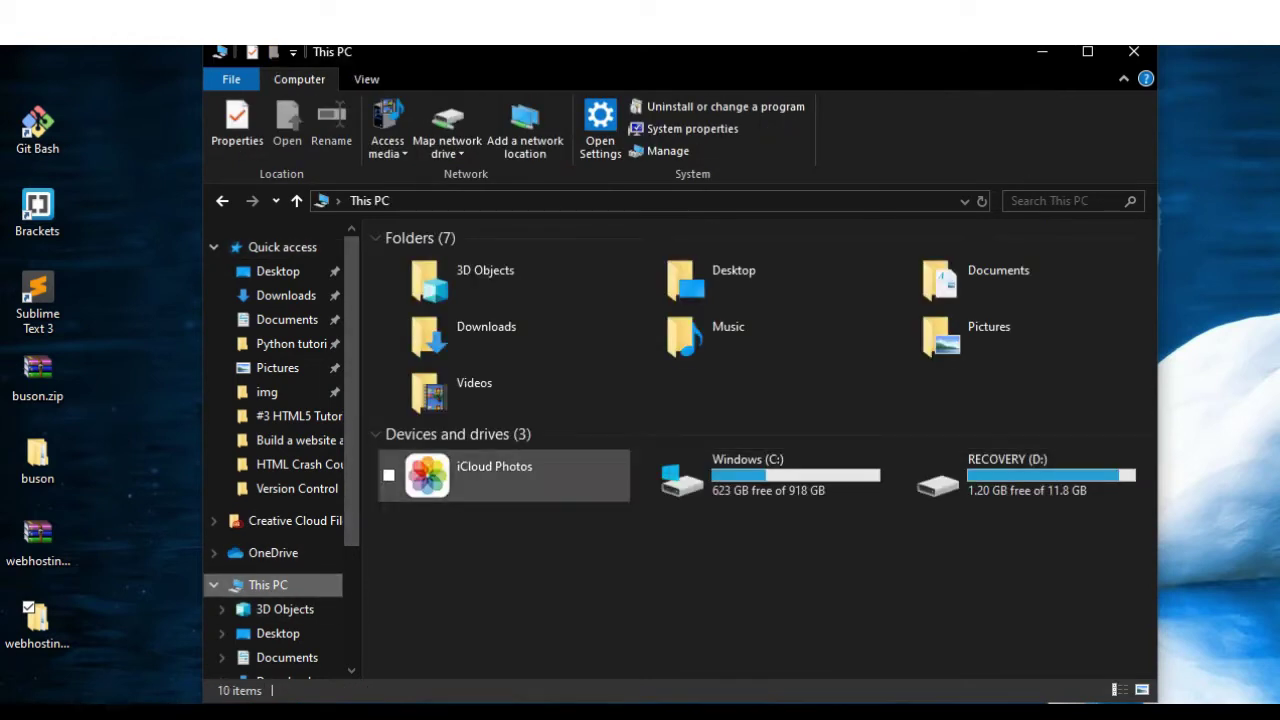
double_click(700, 475)
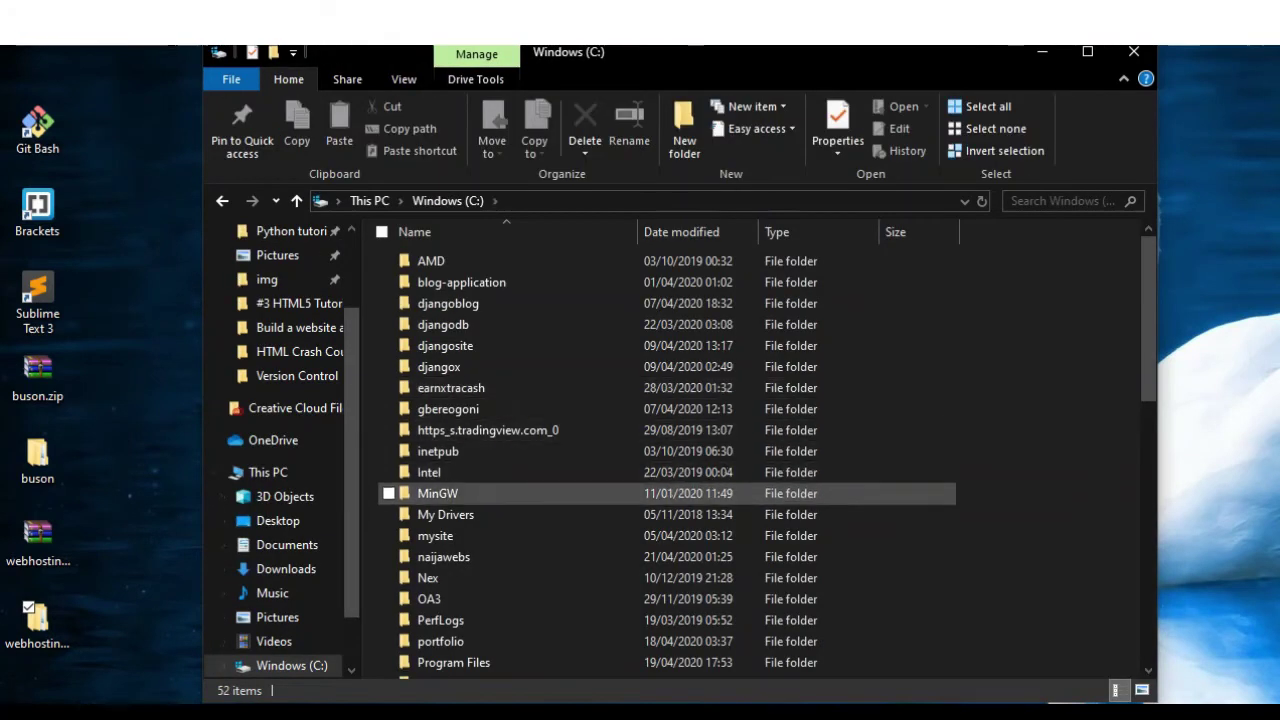
Open C:\naijawebs, and C:\portfolio in a second Explorer window
double_click(443, 557)
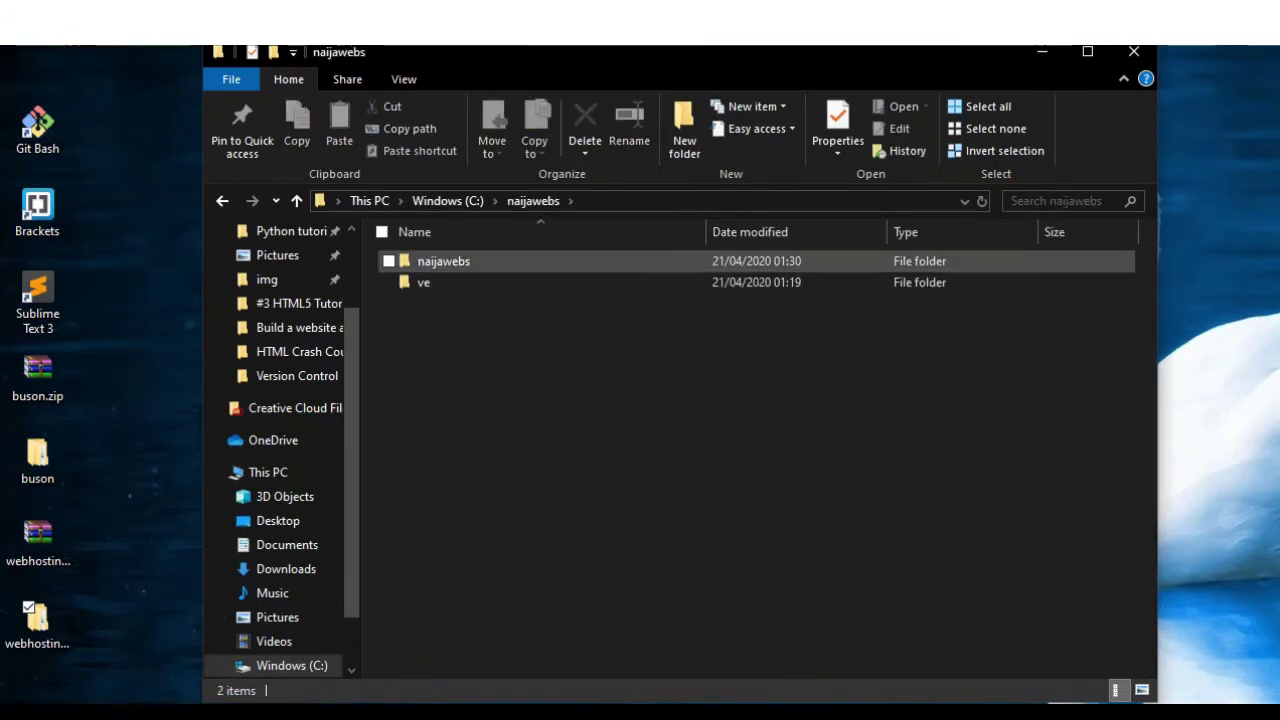
key("super+e")
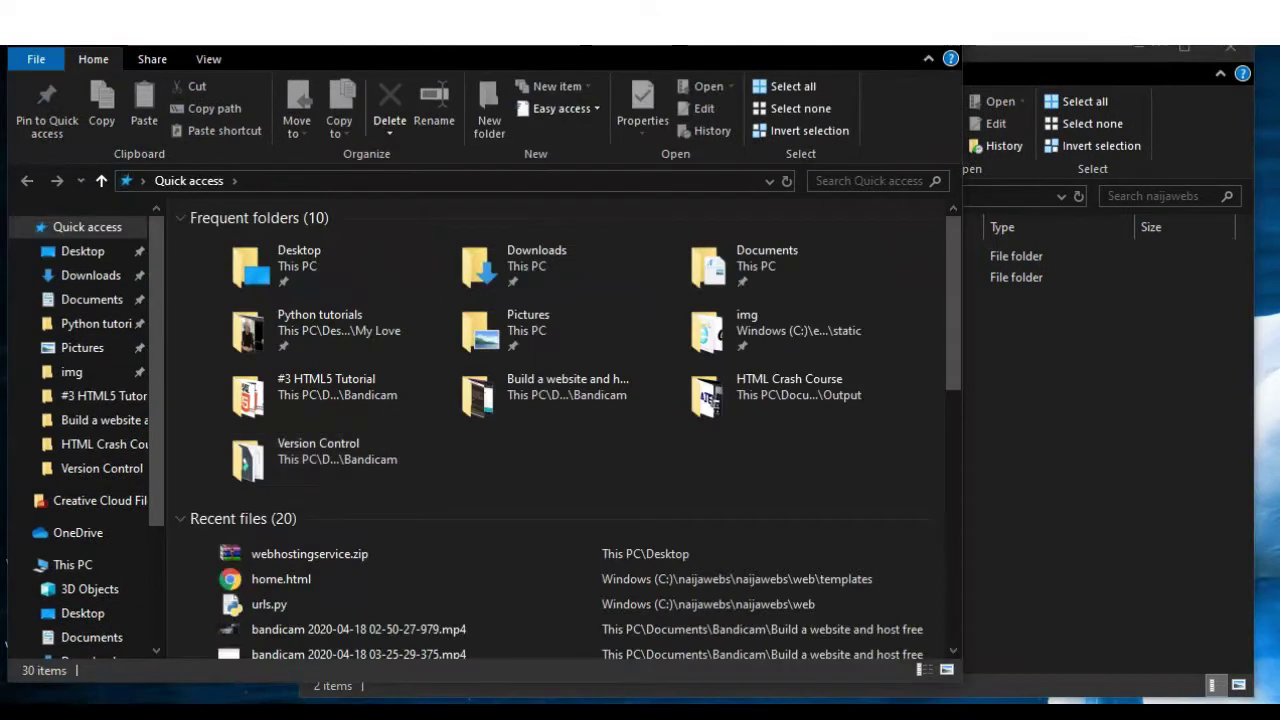
scroll(570, 430, "down", 10)
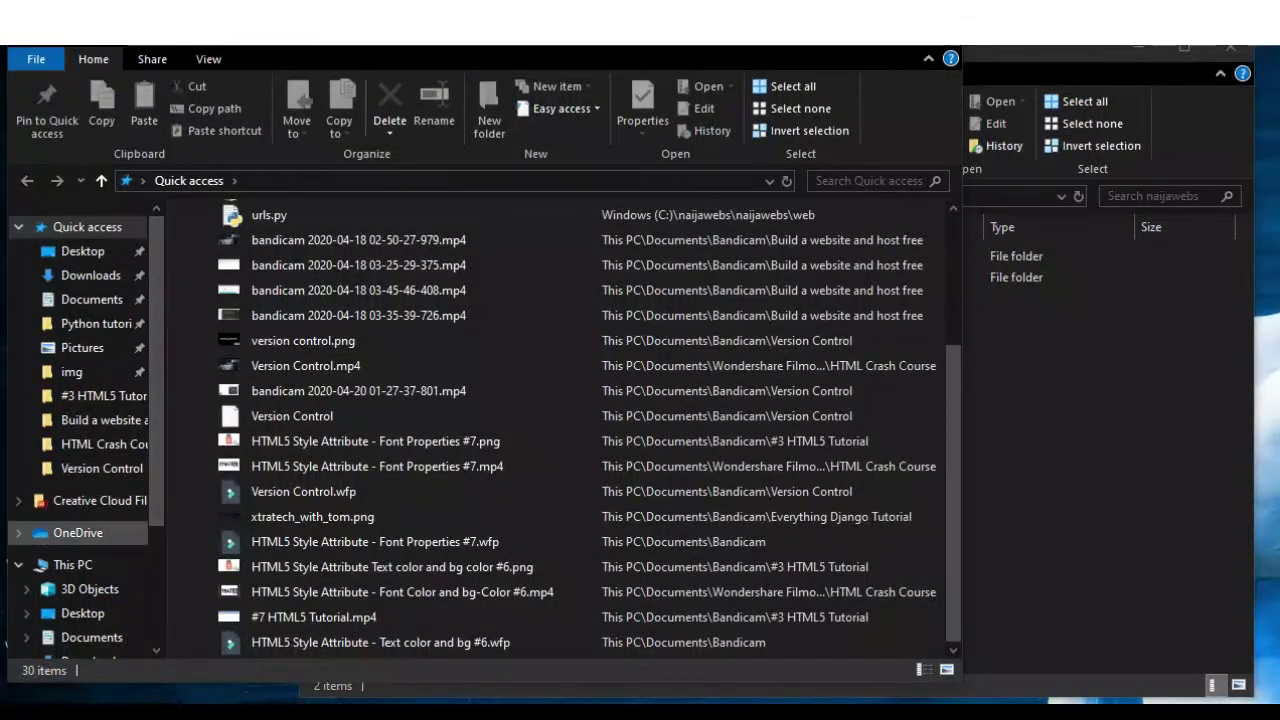
left_click(72, 565)
double_click(560, 455)
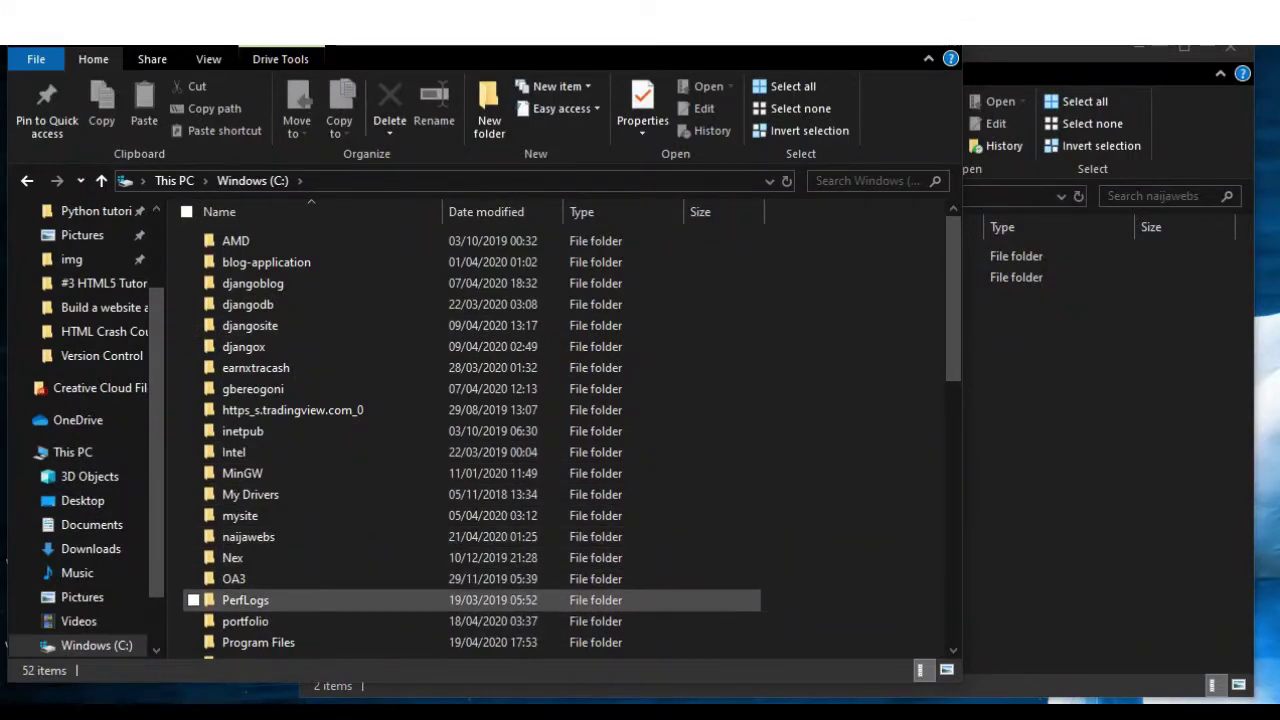
double_click(300, 621)
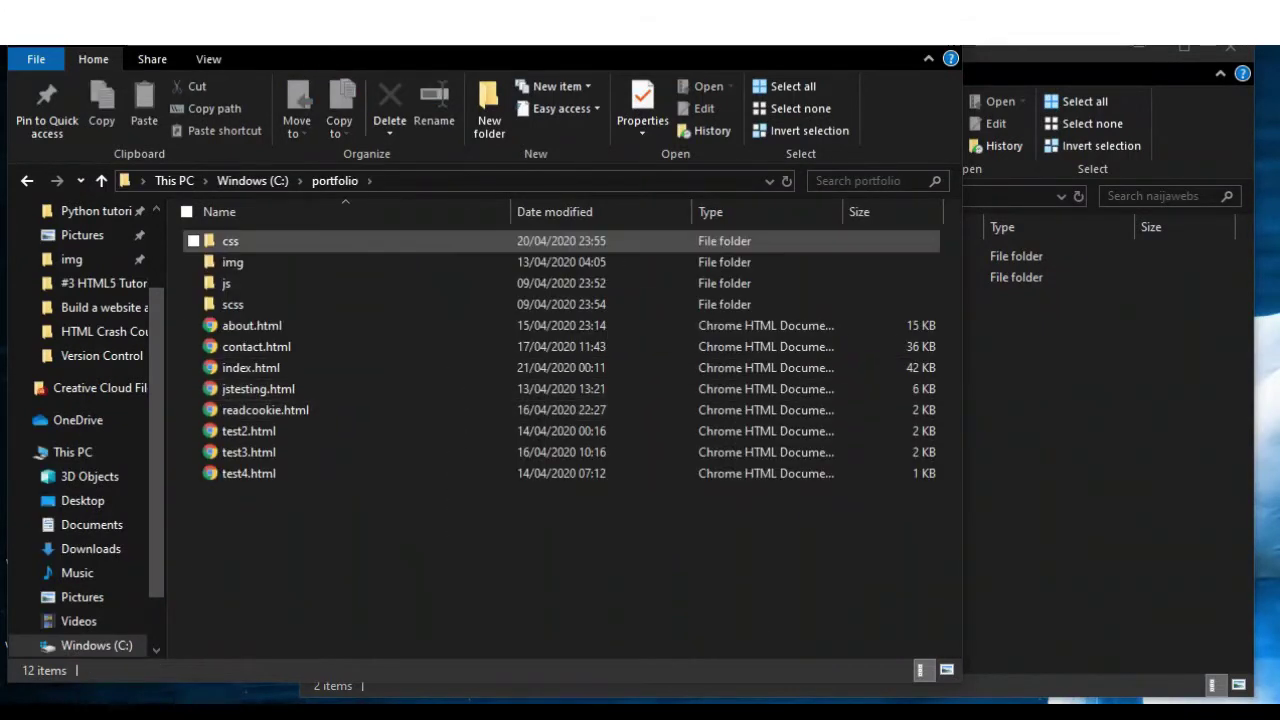
Select portfolio's eight HTML files and position the naijawebs window beside it
mouse_move(309, 509)
left_mouse_down()
mouse_move(230, 291)
mouse_move(230, 320)
left_mouse_up()
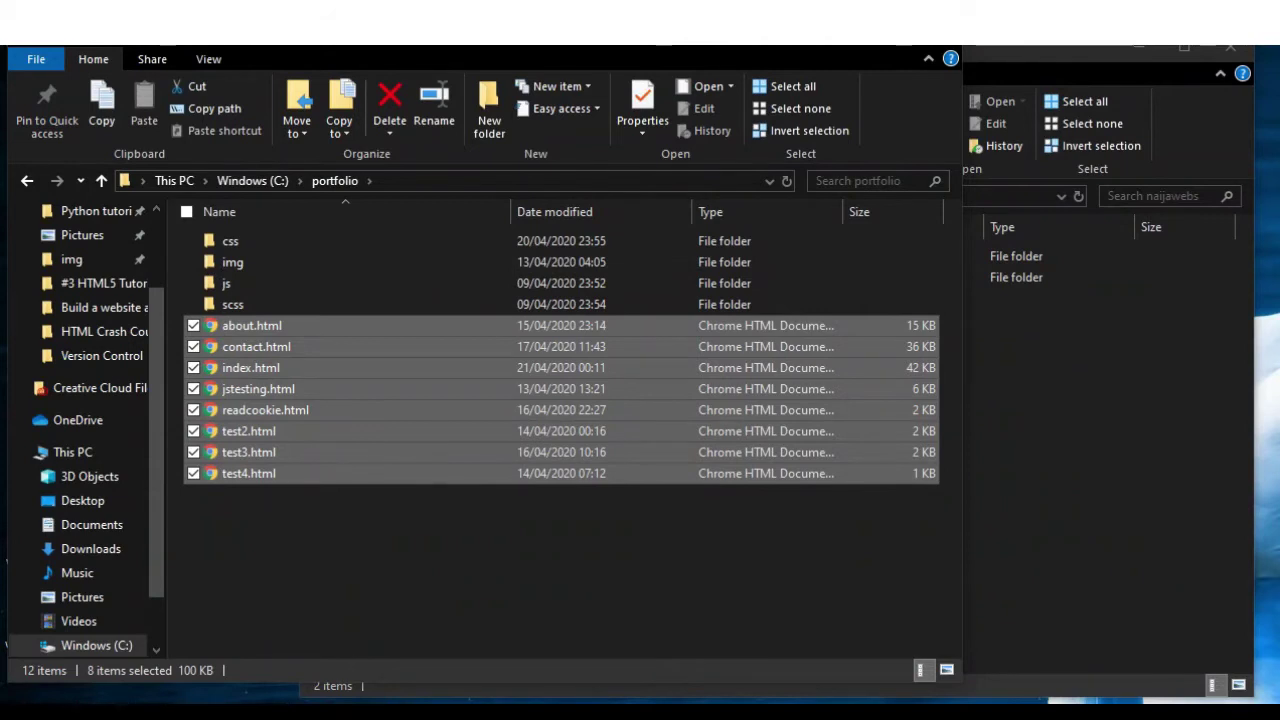
left_click_drag(966, 406, 300, 437)
left_click_drag(668, 56, 728, 50)
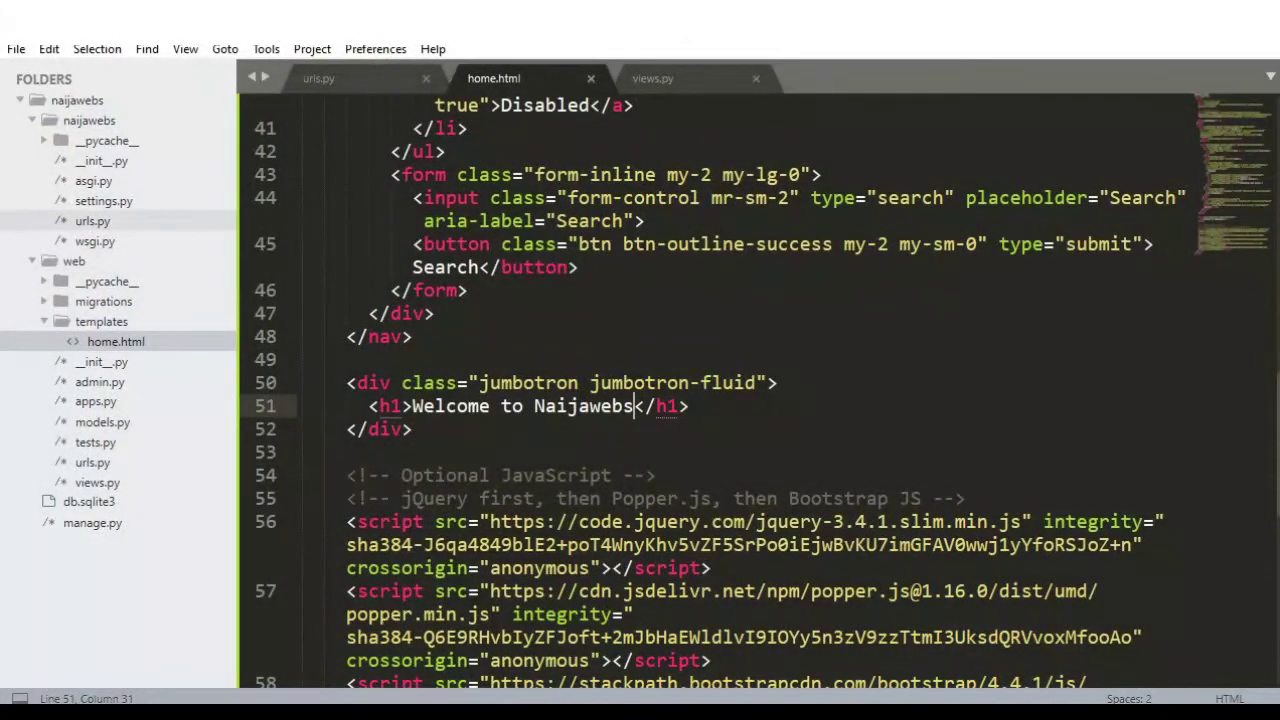
Add a 'static' folder to the naijawebs project root in the Folders sidebar
left_click(32, 120)
left_click(32, 140)
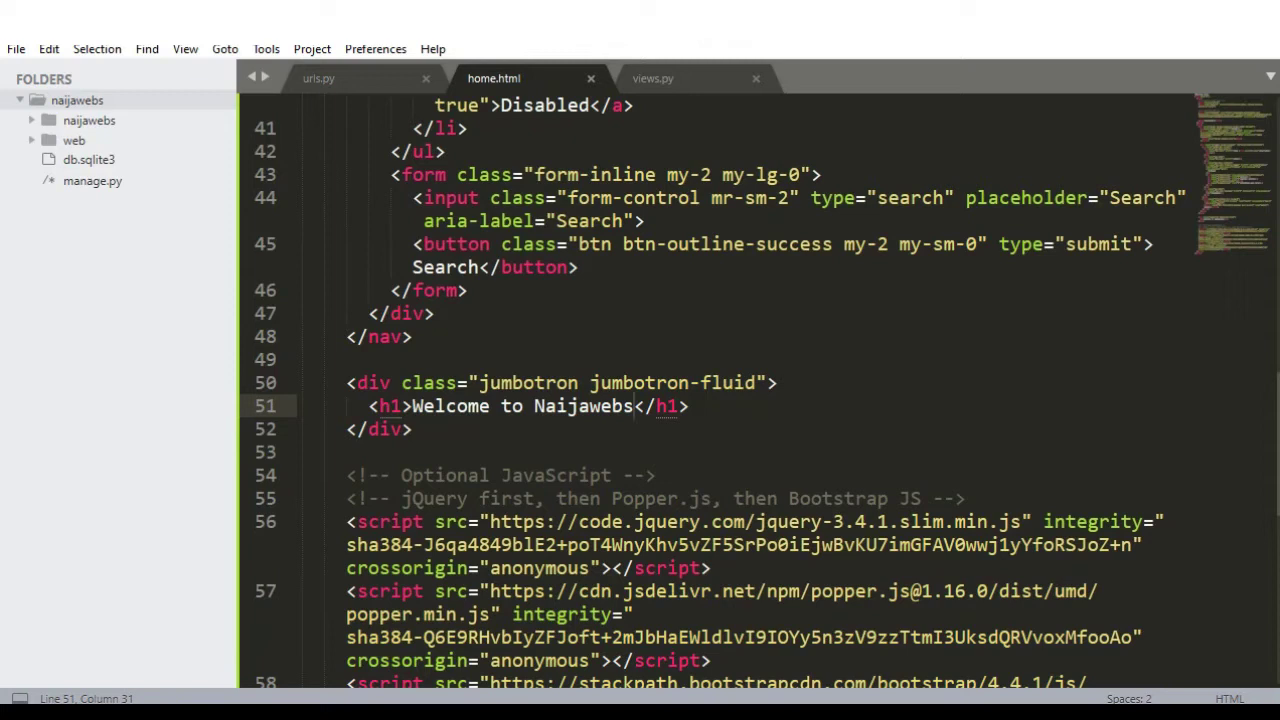
right_click(88, 101)
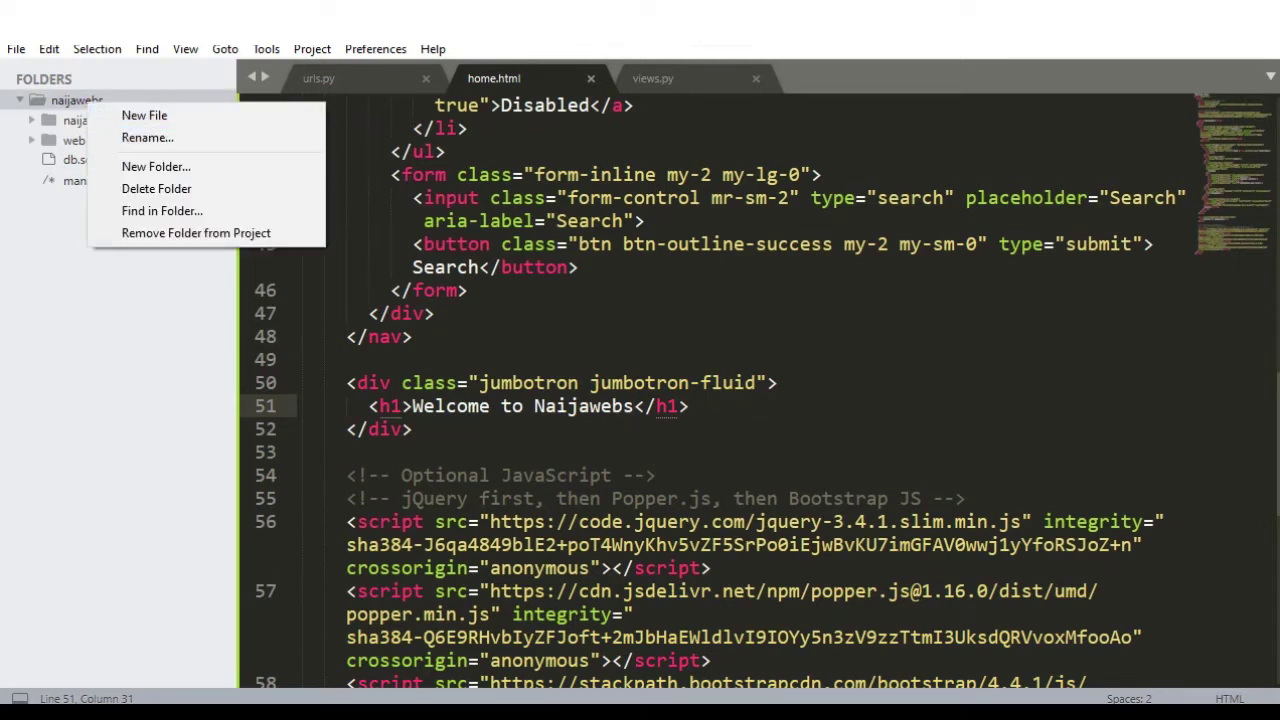
left_click(156, 166)
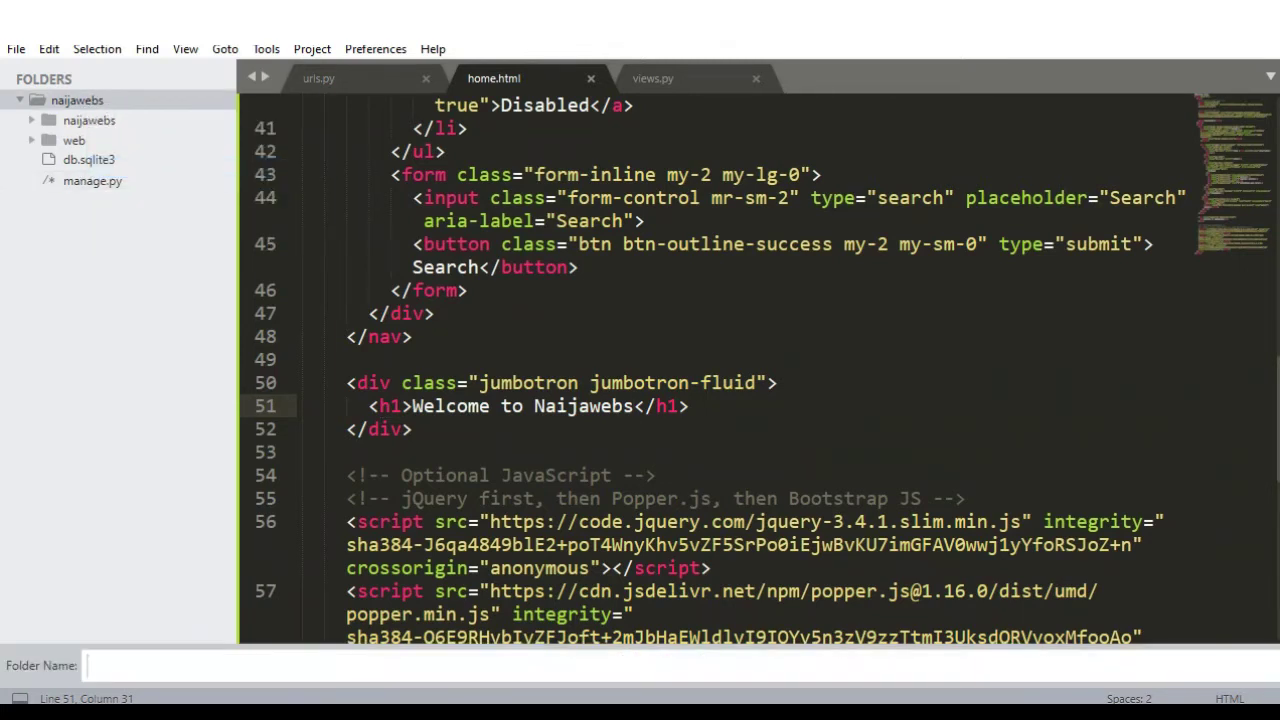
type("static")
key("Return")
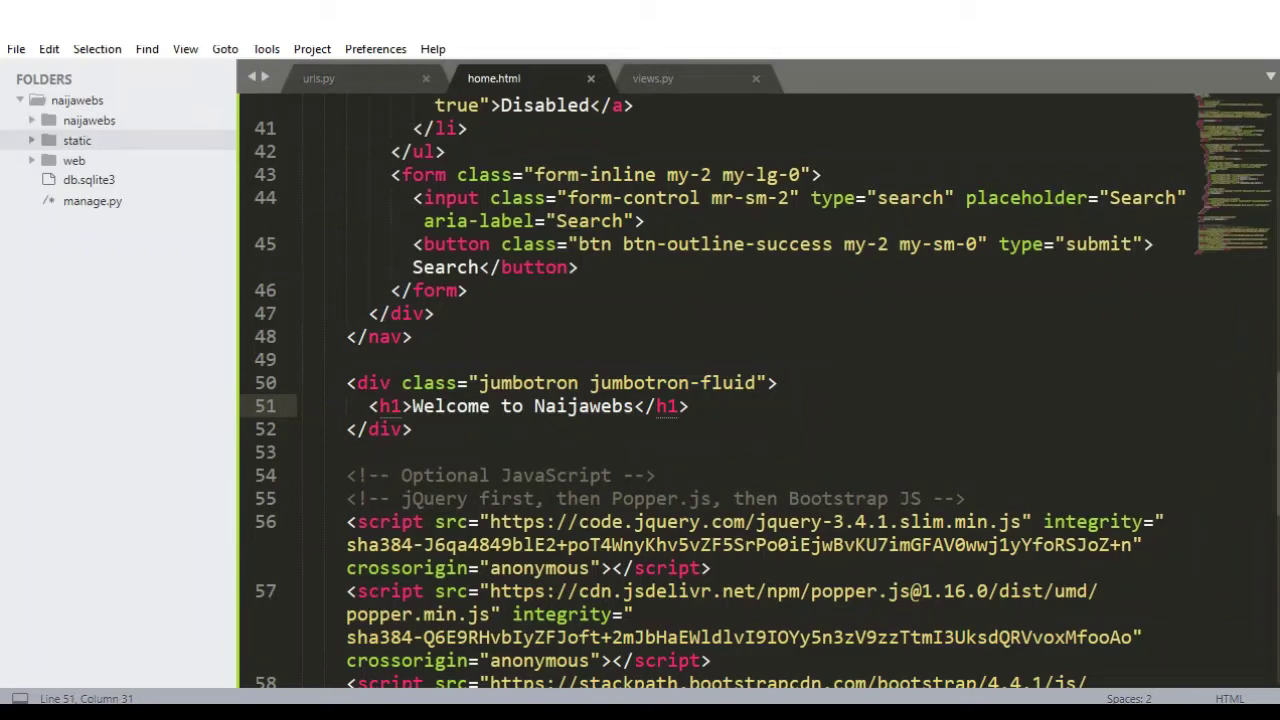
Create a 'web' folder inside static and expand it in the sidebar
left_click(89, 120)
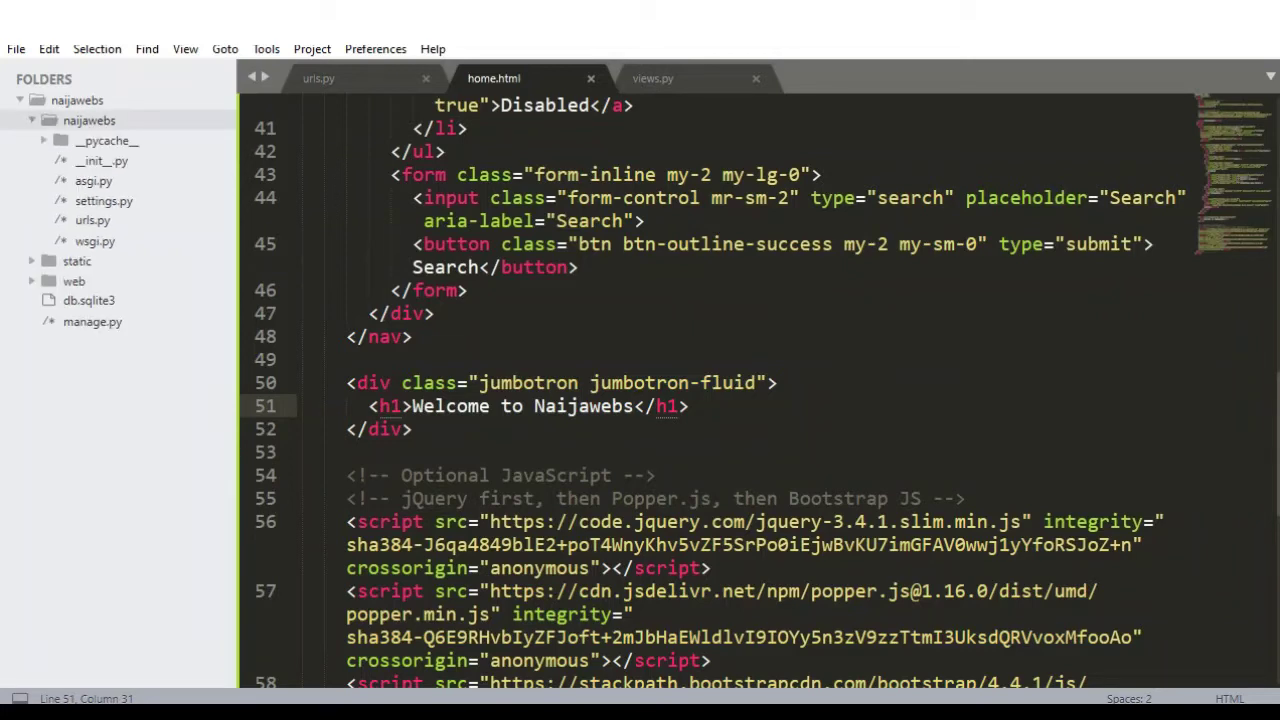
left_click(74, 281)
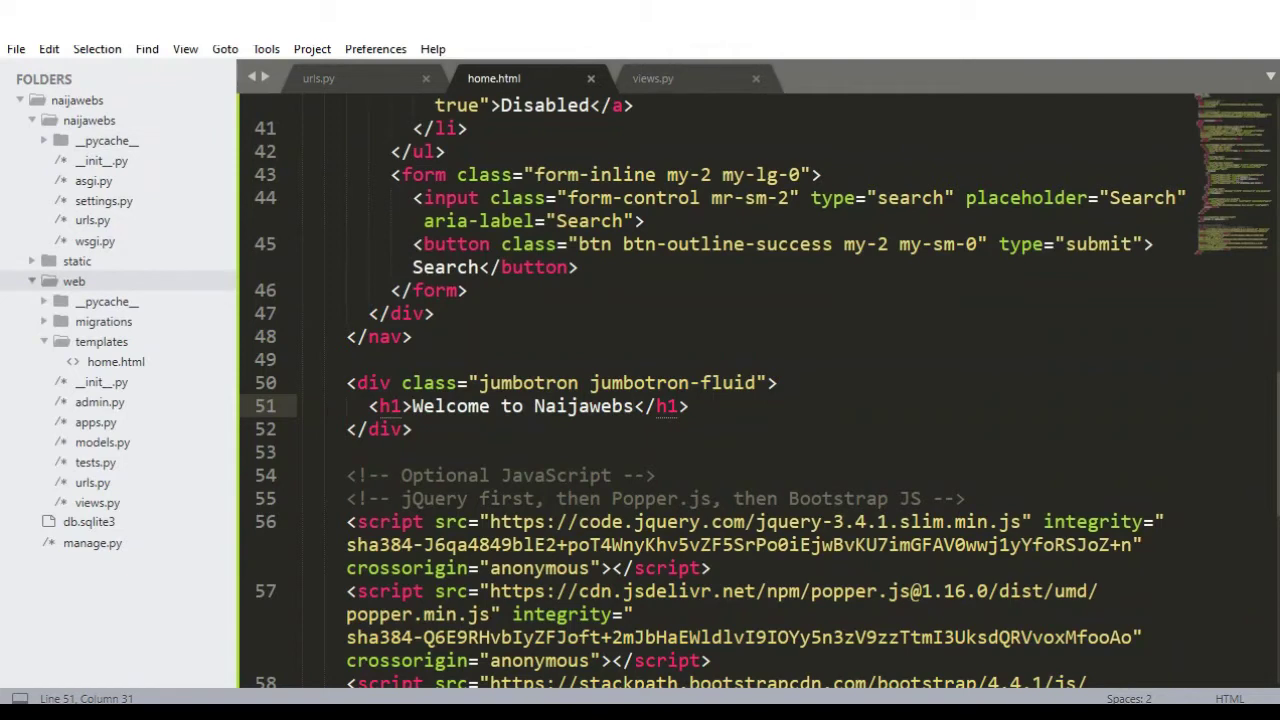
left_click(74, 281)
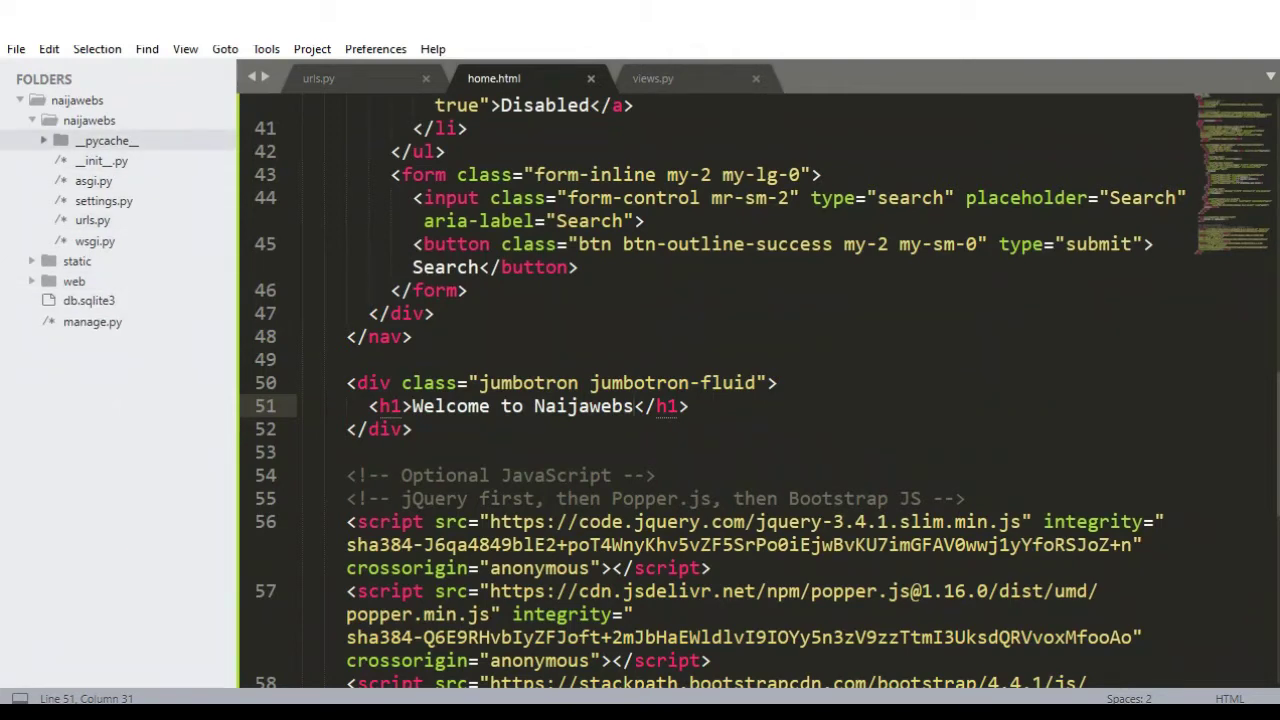
left_click(89, 120)
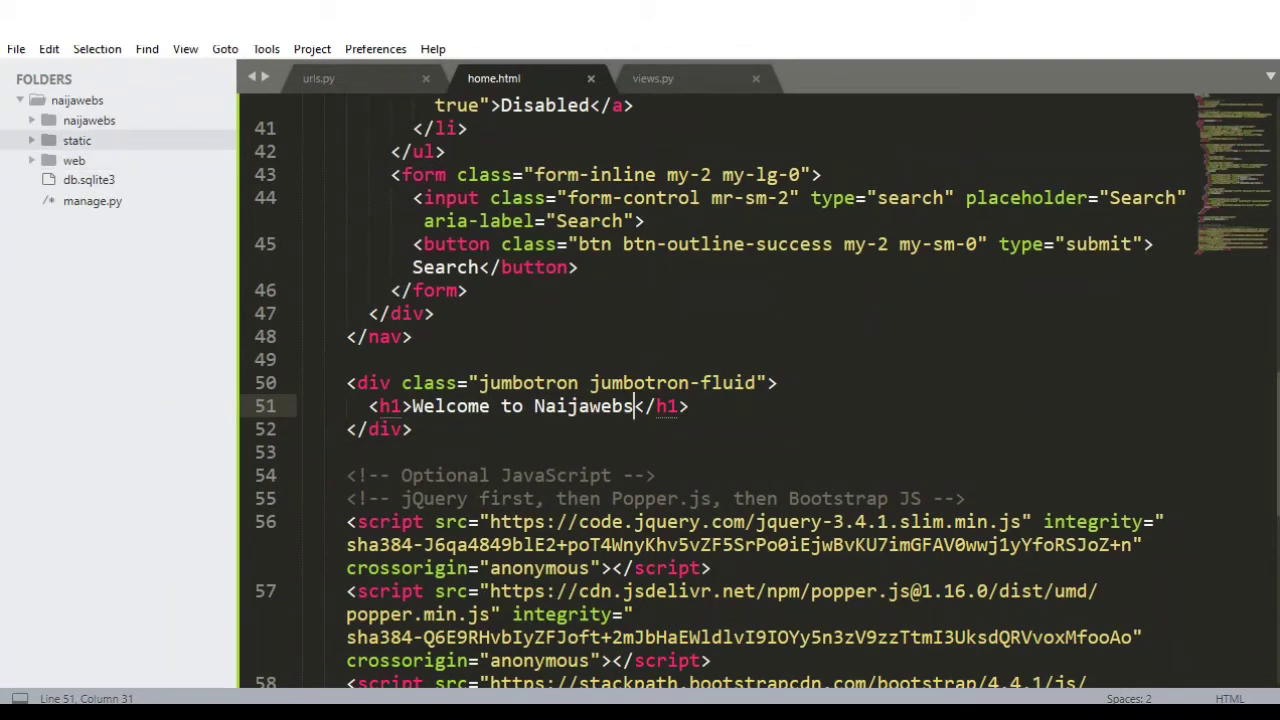
right_click(85, 141)
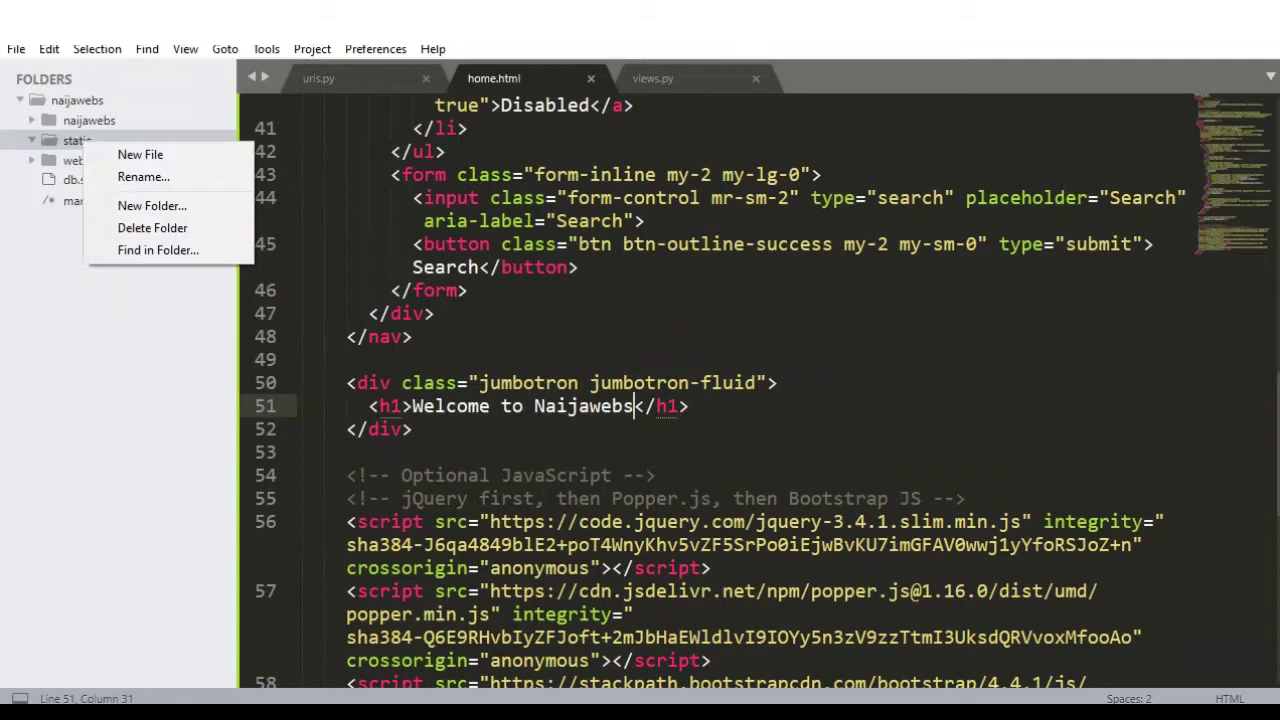
left_click(152, 205)
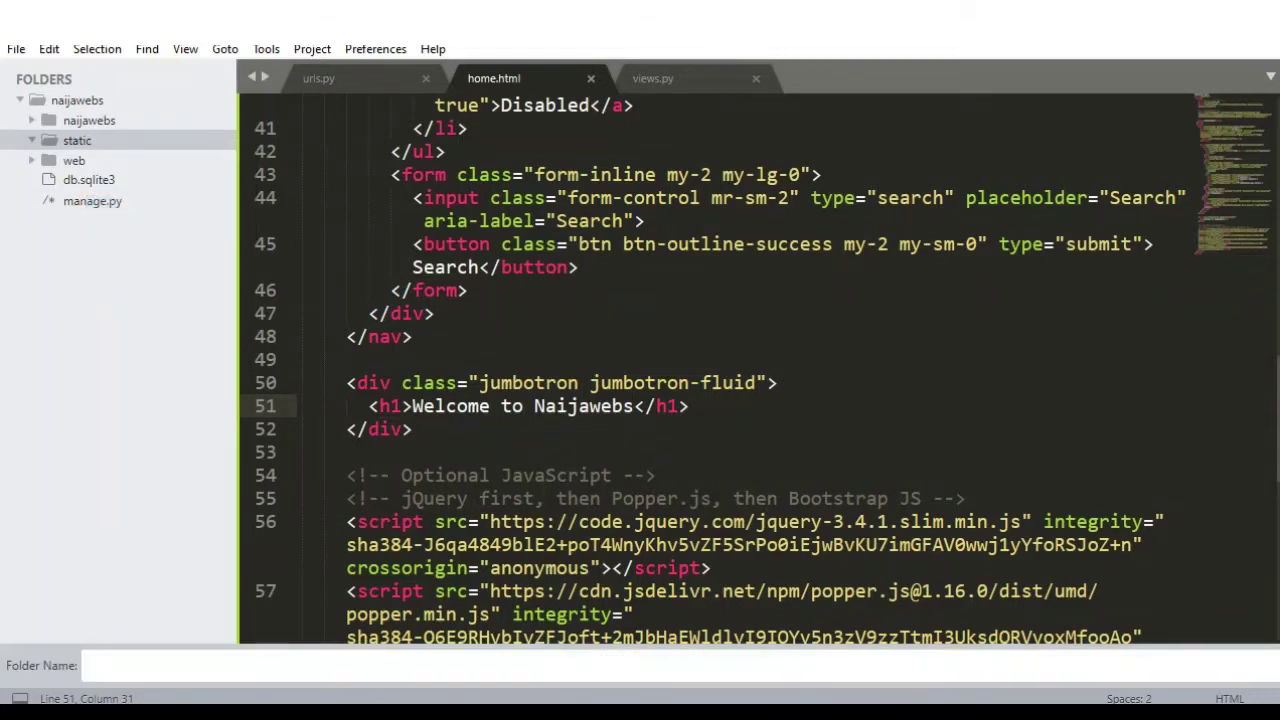
type("web")
key("Return")
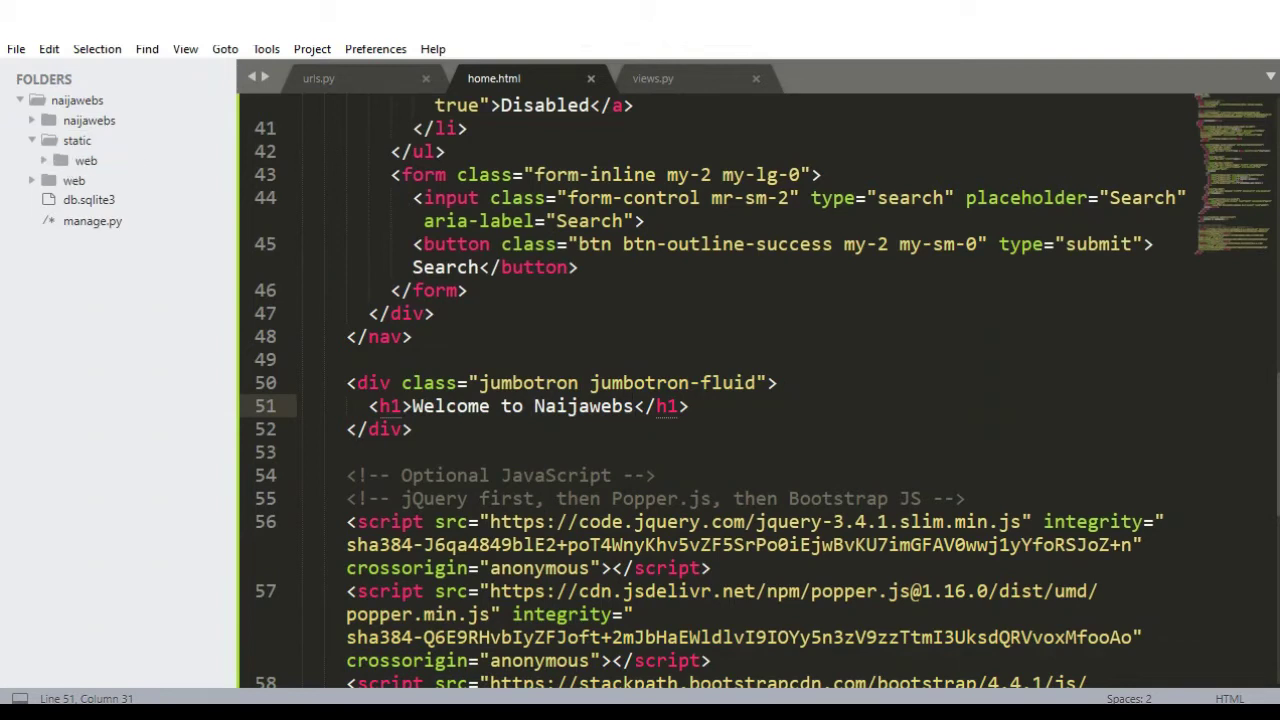
left_click(75, 160)
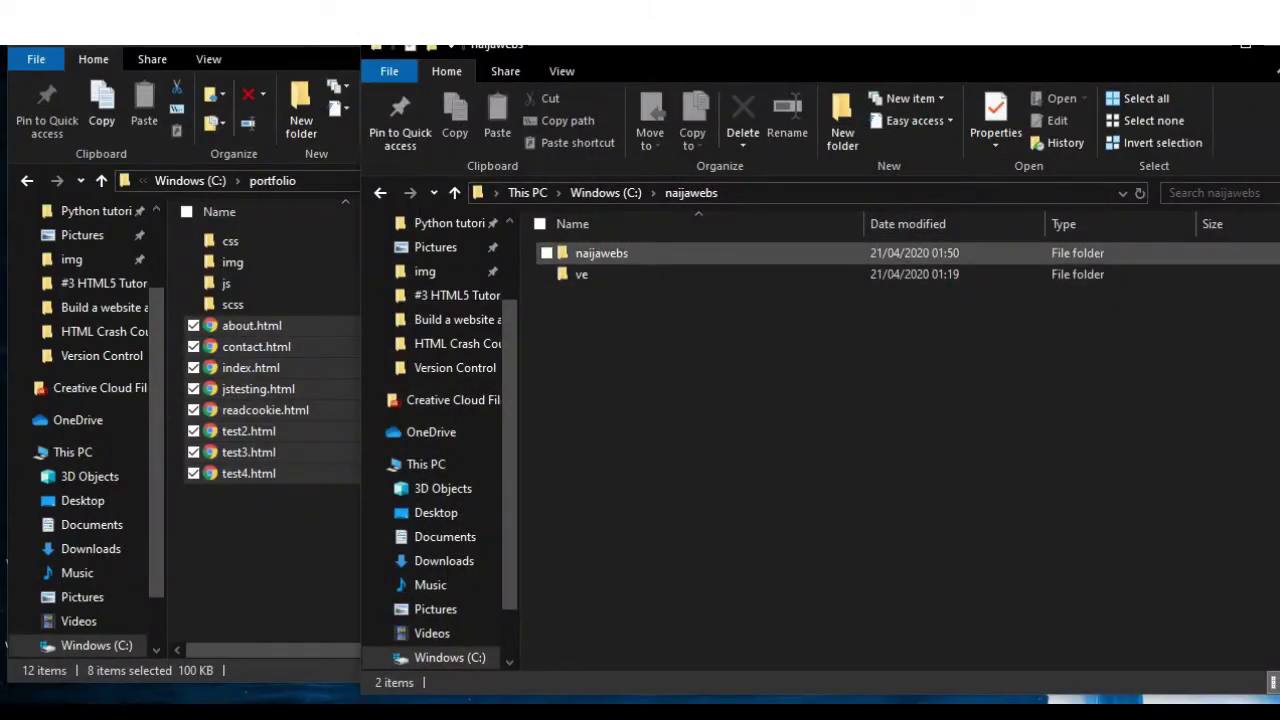
Widen the portfolio window and browse the other window to naijawebs > static > web
left_click_drag(372, 320, 578, 302)
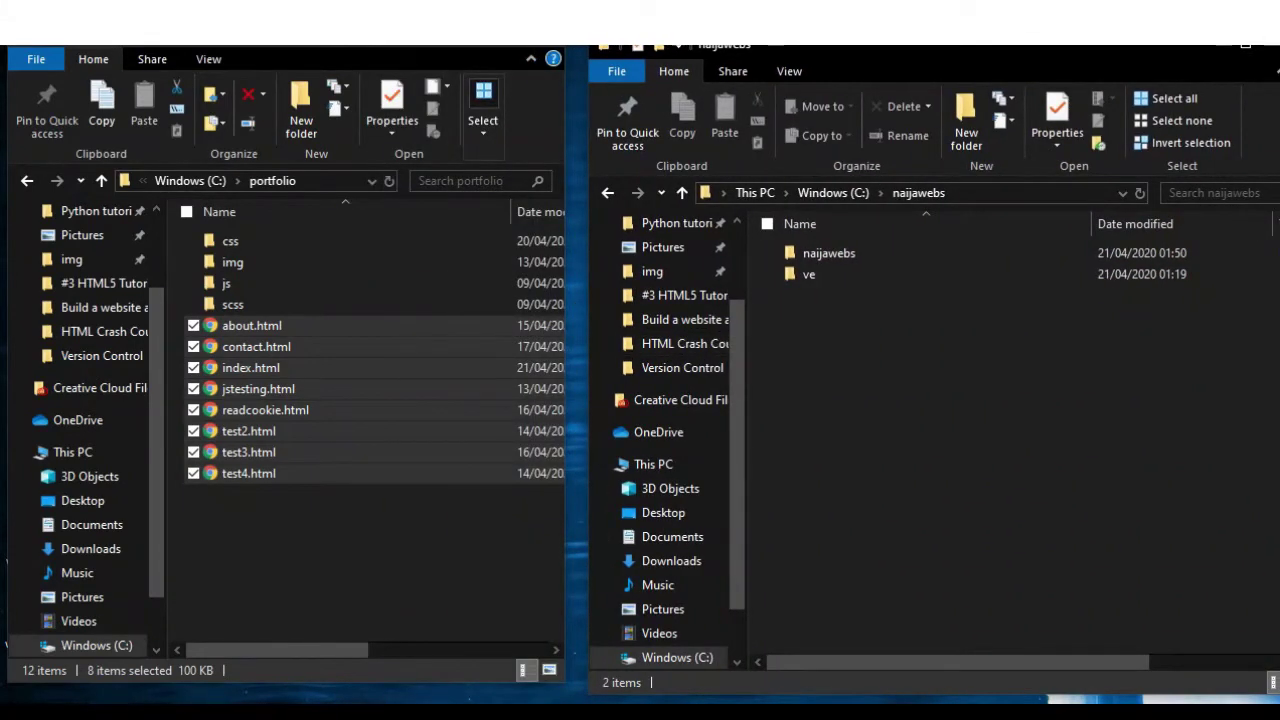
double_click(829, 253)
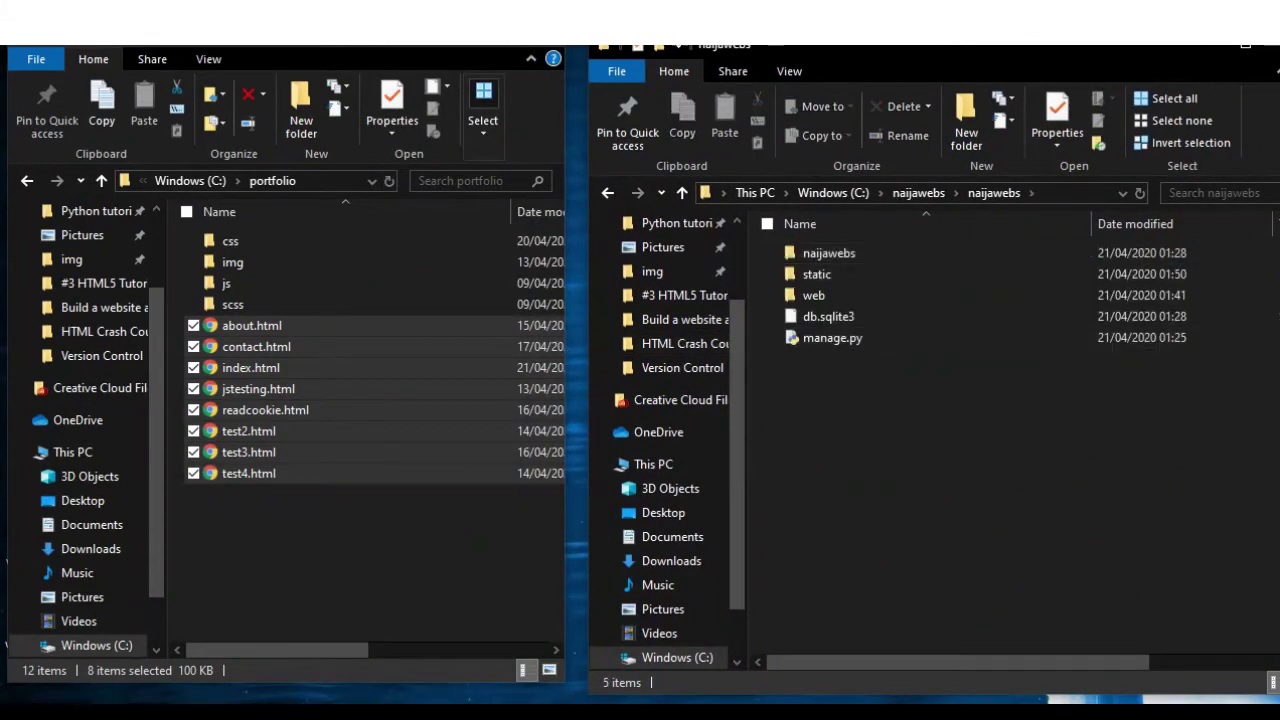
double_click(816, 274)
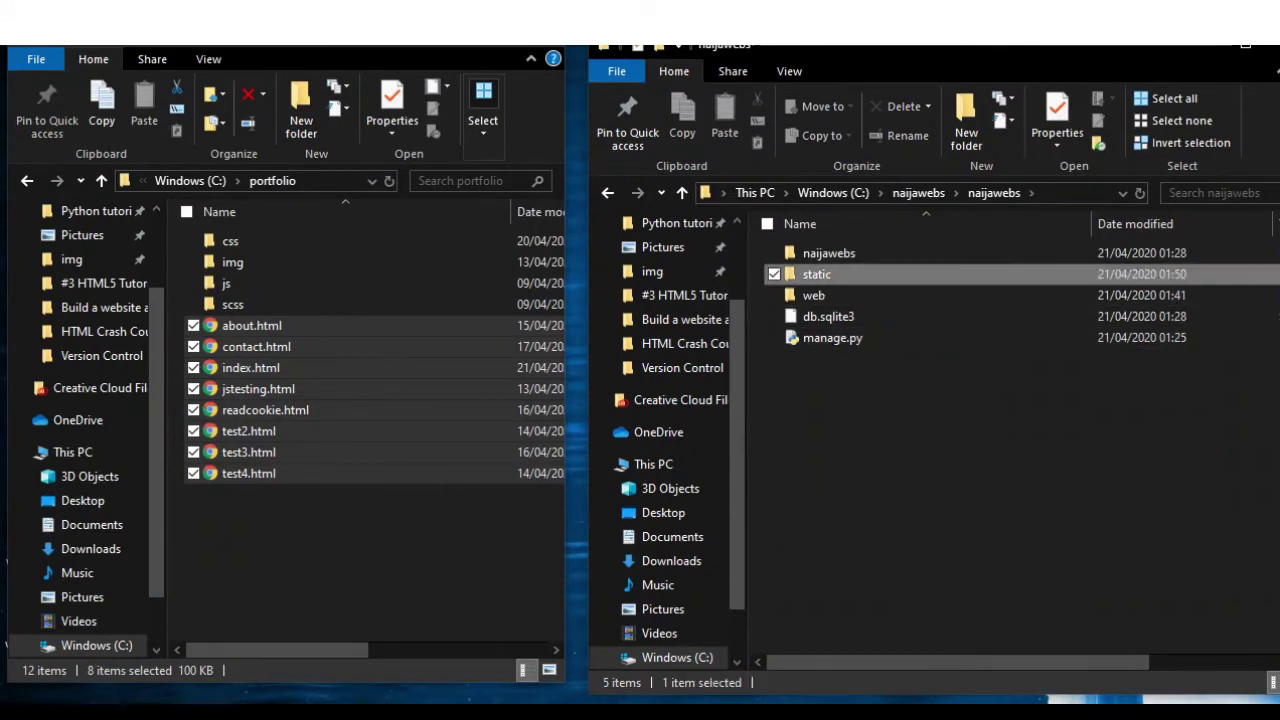
double_click(813, 253)
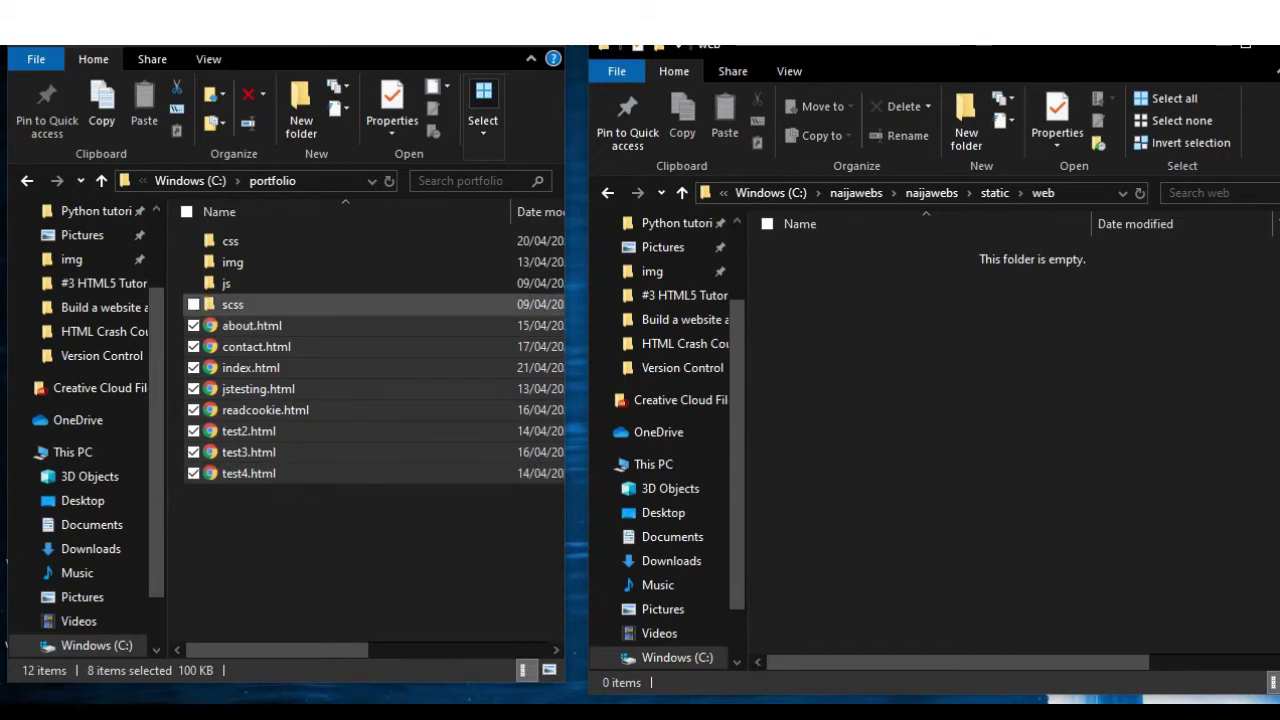
Copy the css, img, js and scss folders from portfolio and paste them into static/web
left_click(232, 304)
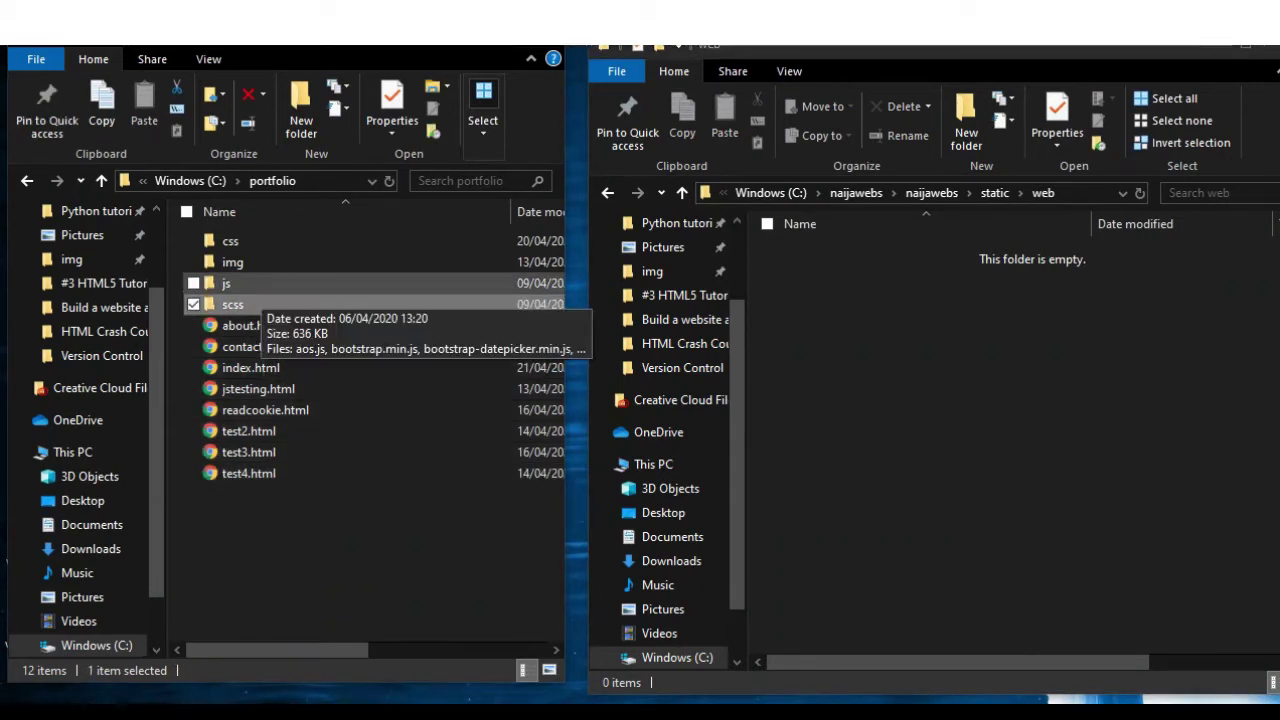
left_click(226, 283, "ctrl")
left_click(232, 262, "ctrl")
left_click(230, 241, "ctrl")
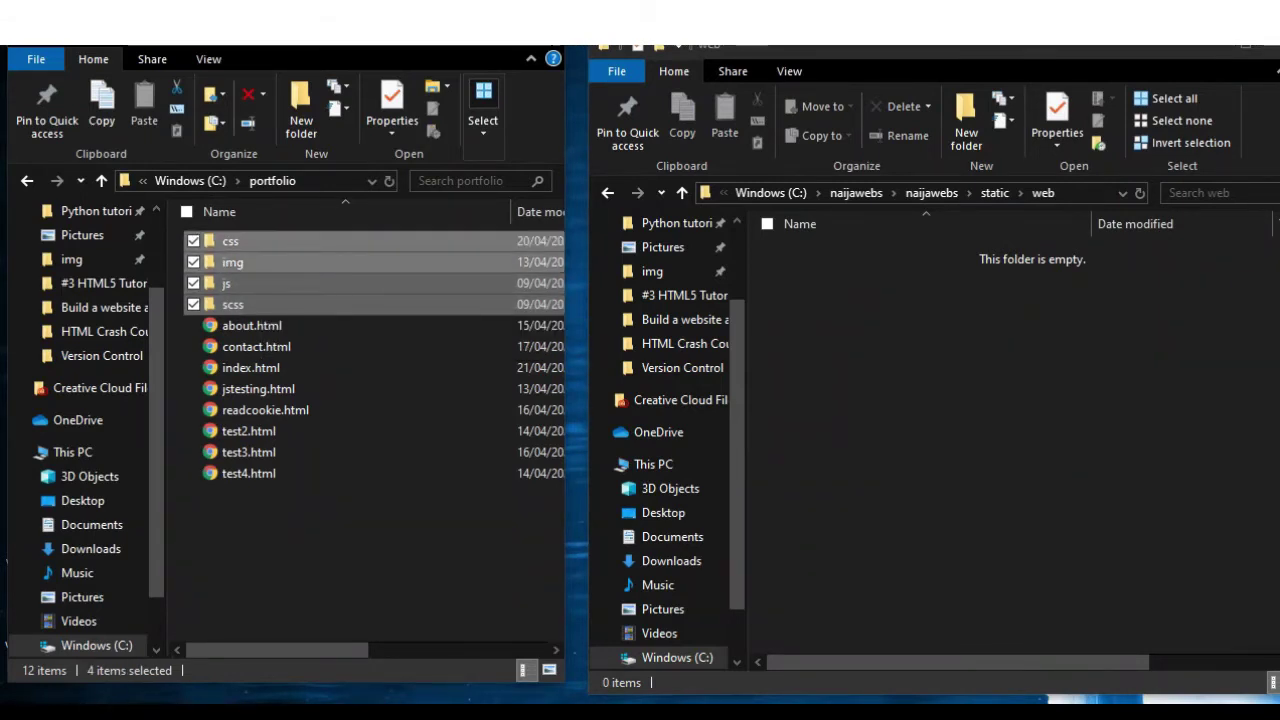
right_click(338, 283)
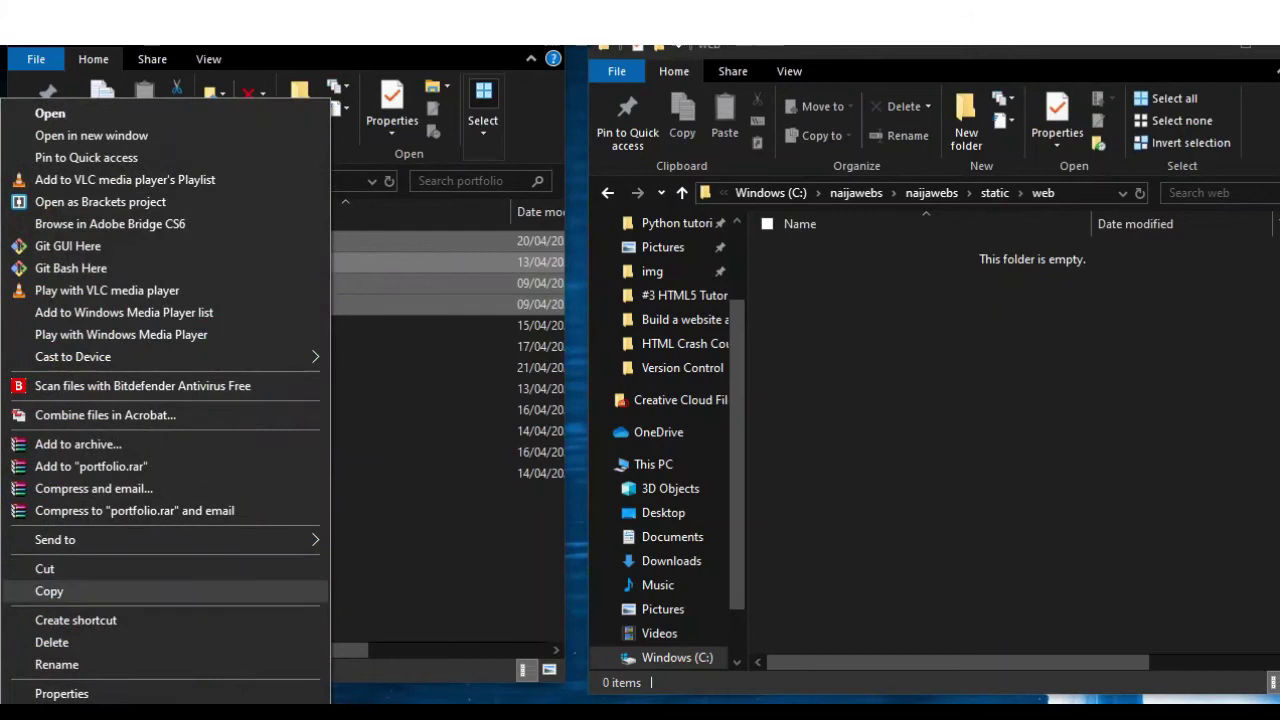
left_click(50, 591)
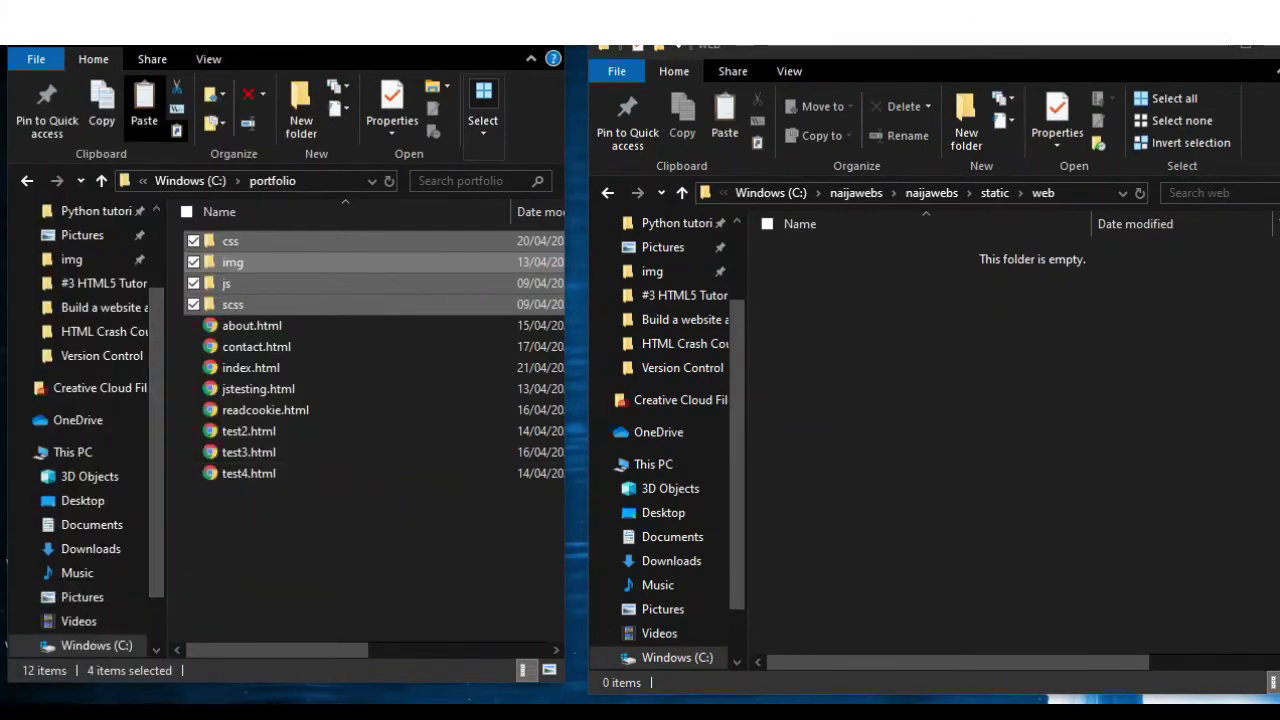
right_click(752, 318)
left_click(799, 484)
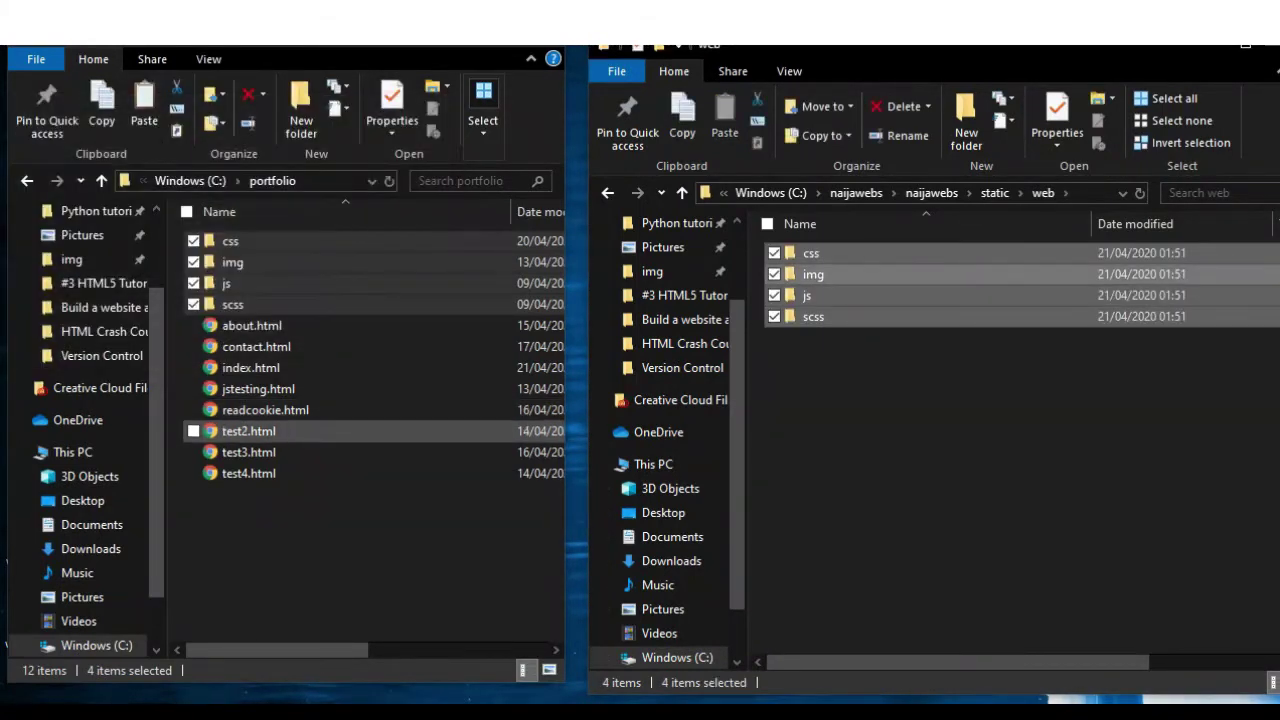
left_click(380, 560)
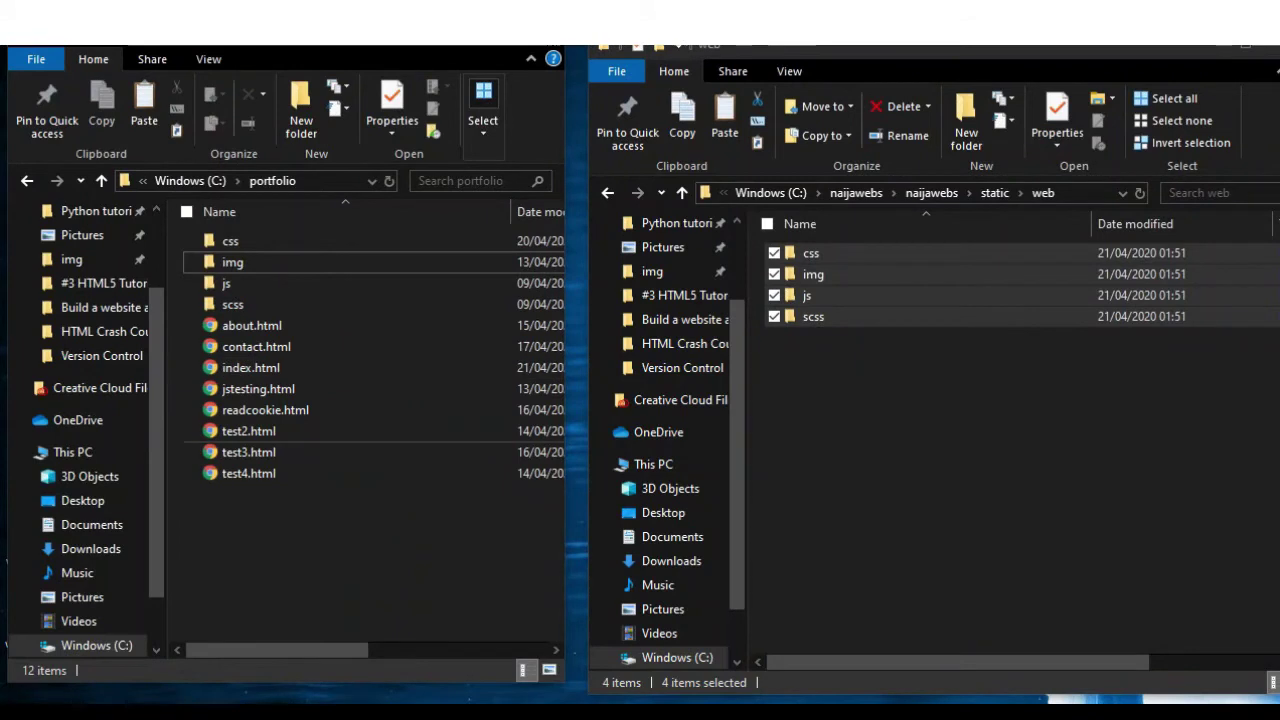
Paste the eight portfolio HTML pages into naijawebs/web/templates next to home.html
left_click_drag(294, 490, 258, 322)
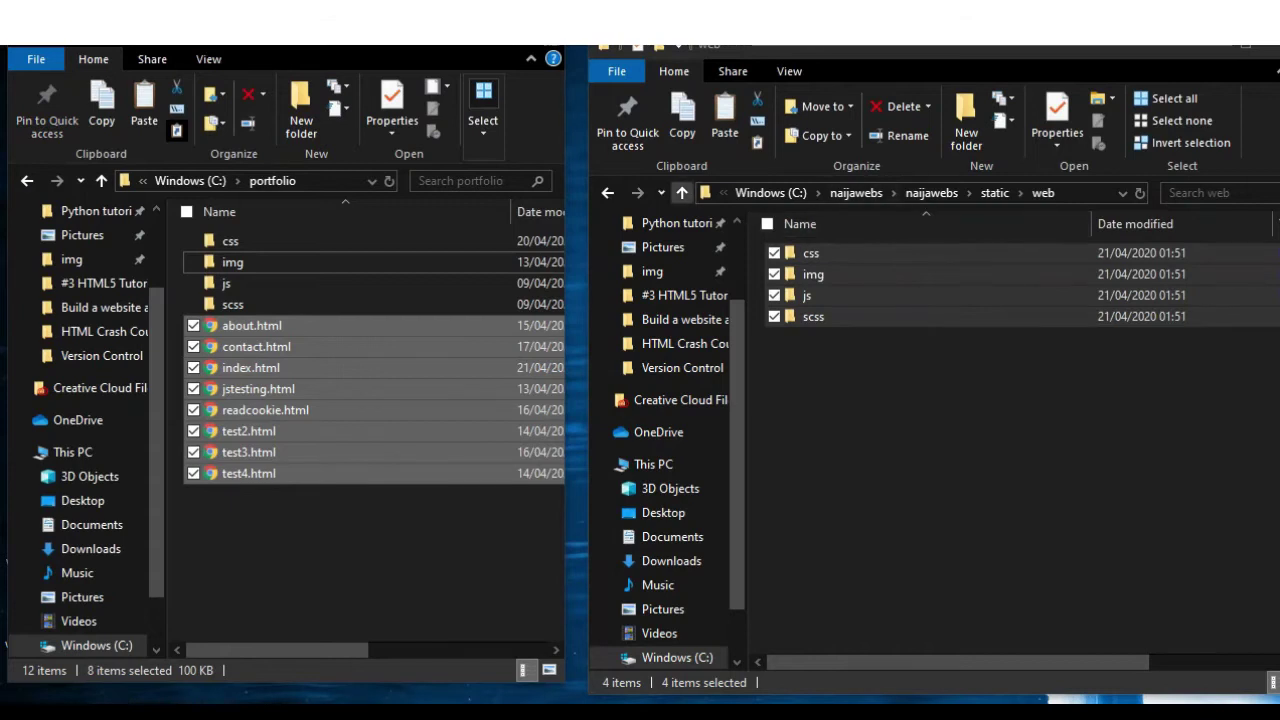
left_click(682, 192)
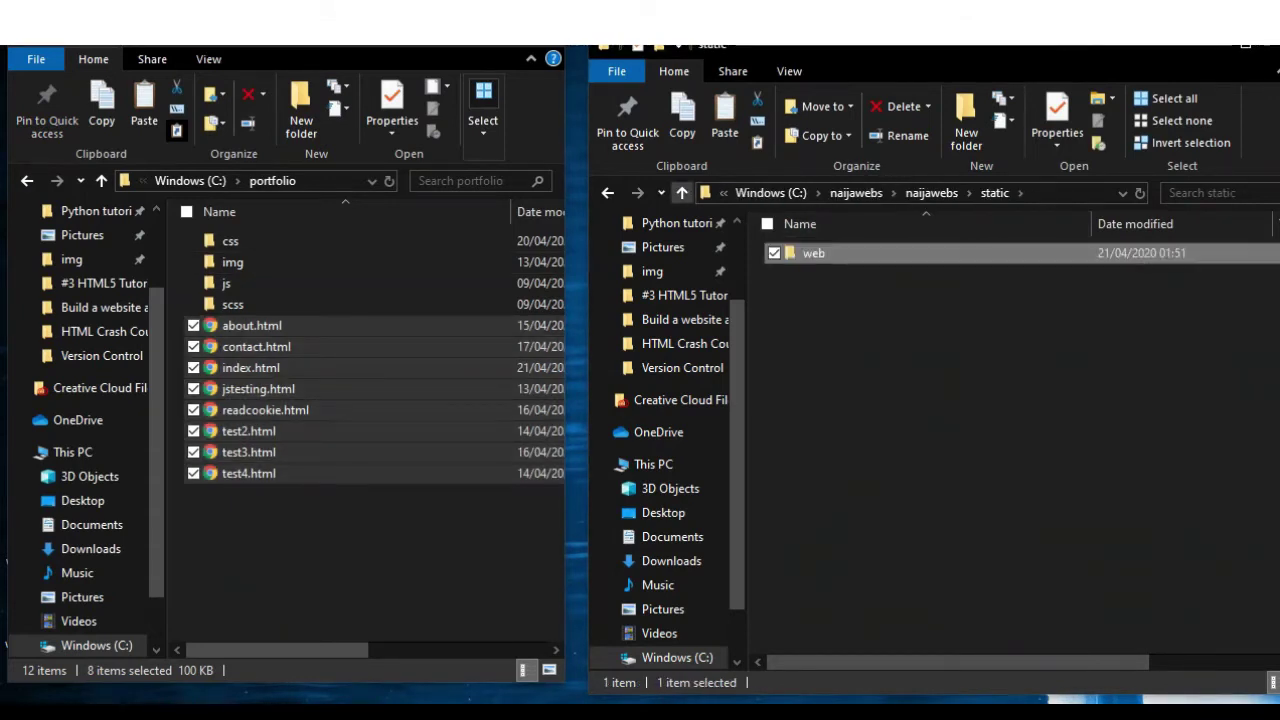
left_click(682, 192)
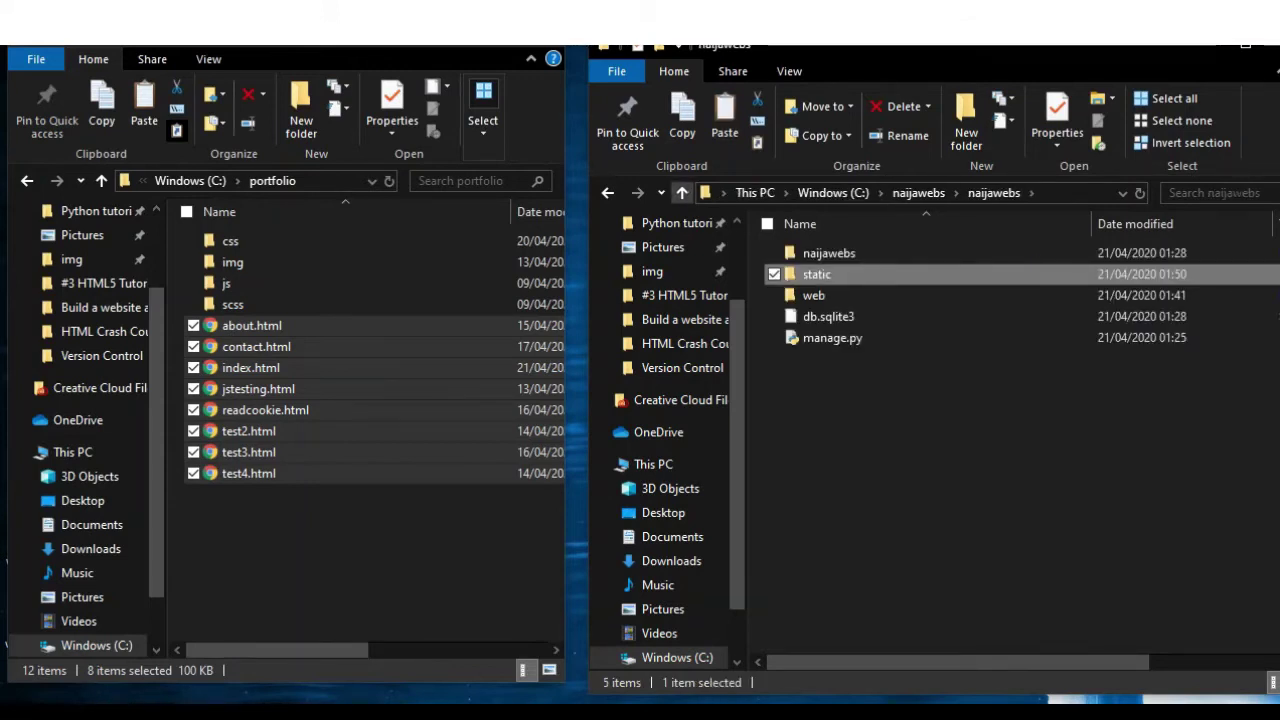
double_click(813, 295)
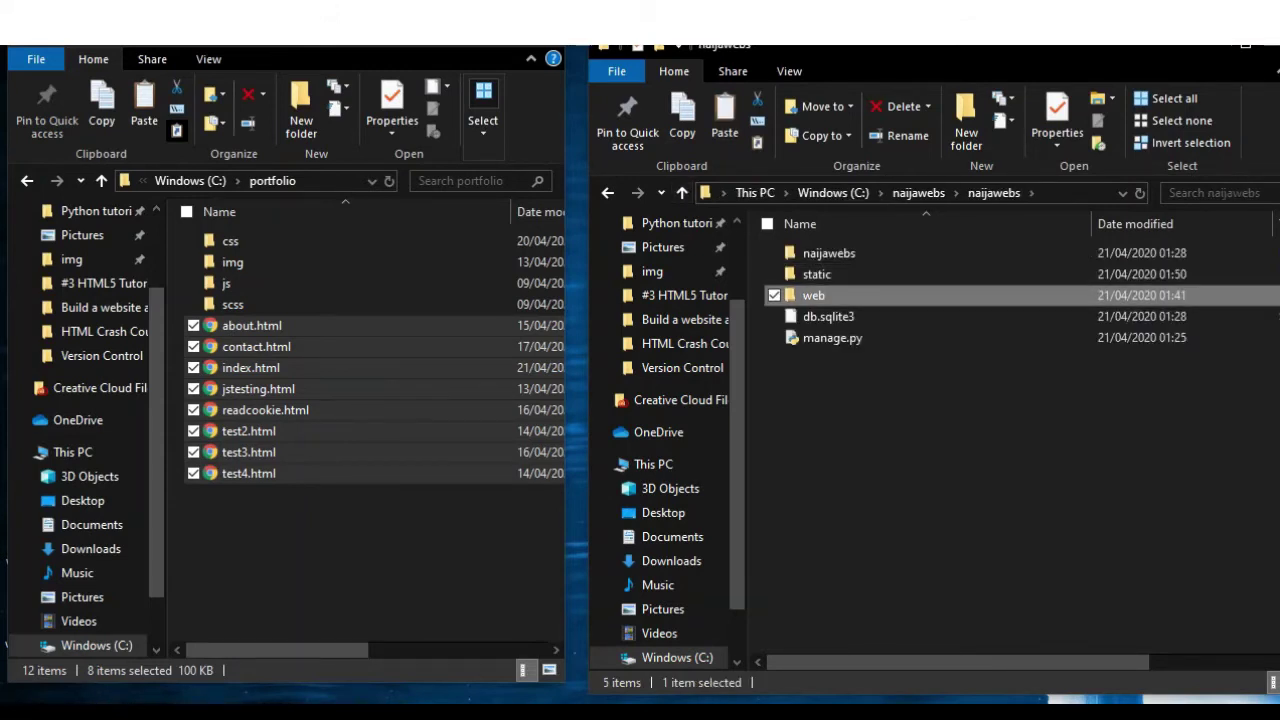
double_click(828, 295)
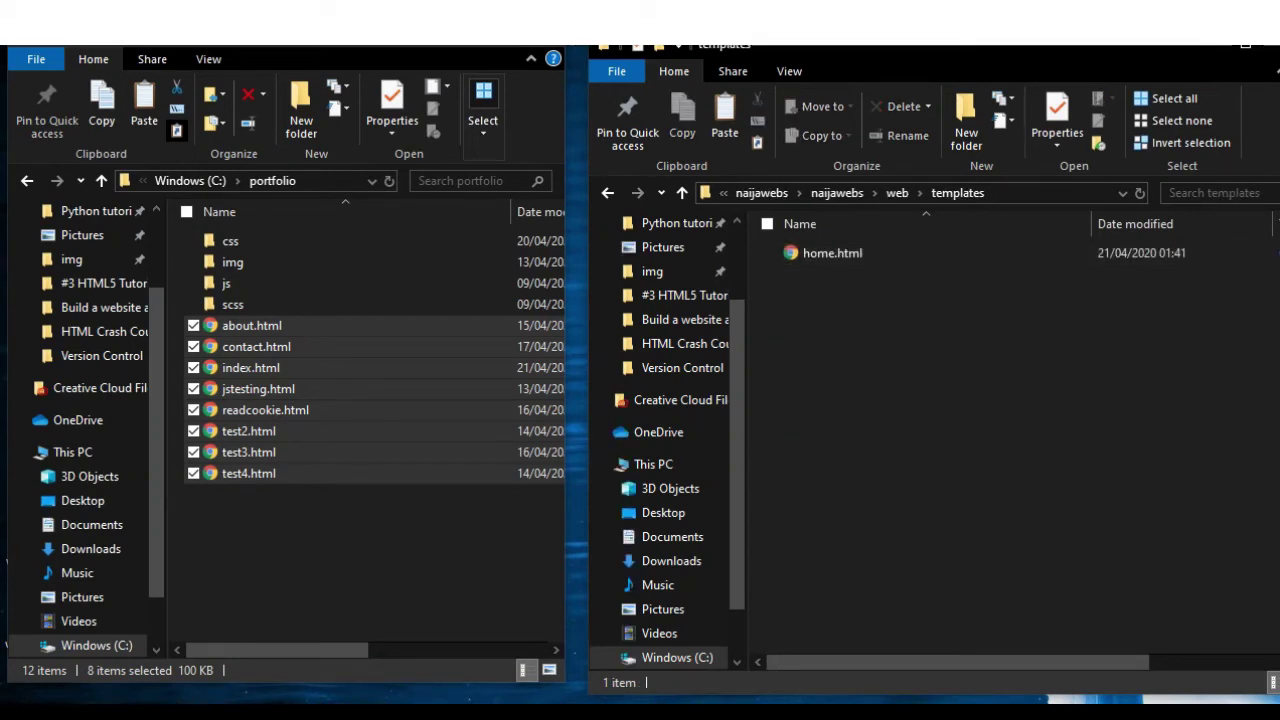
key("ctrl+v")
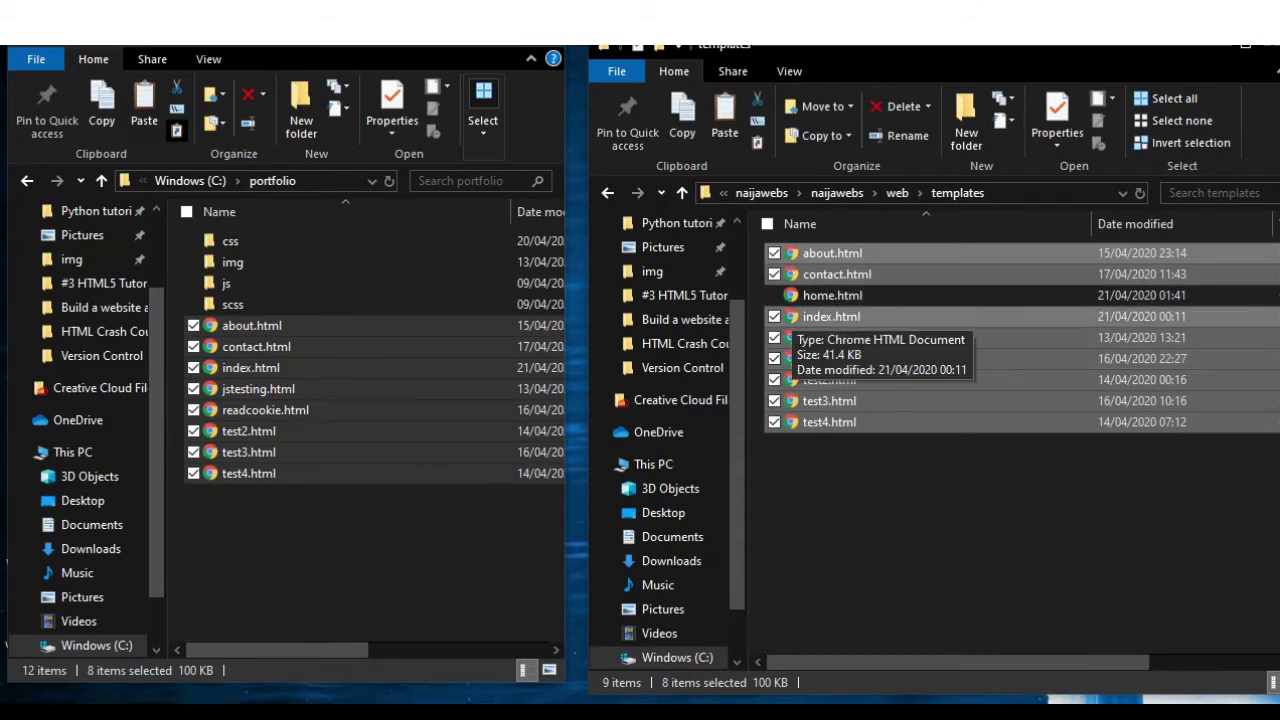
Close the portfolio and templates Explorer windows and refresh the desktop
left_click(545, 32)
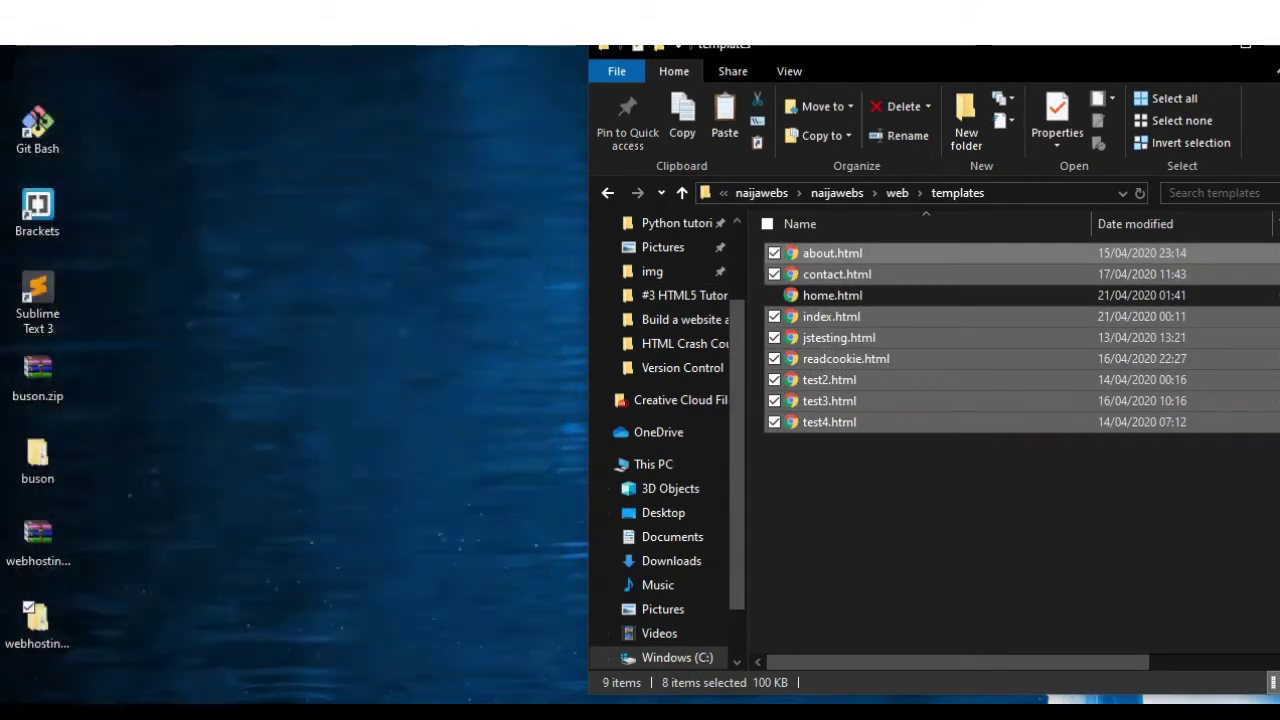
left_click_drag(760, 40, 418, 46)
left_click(951, 50)
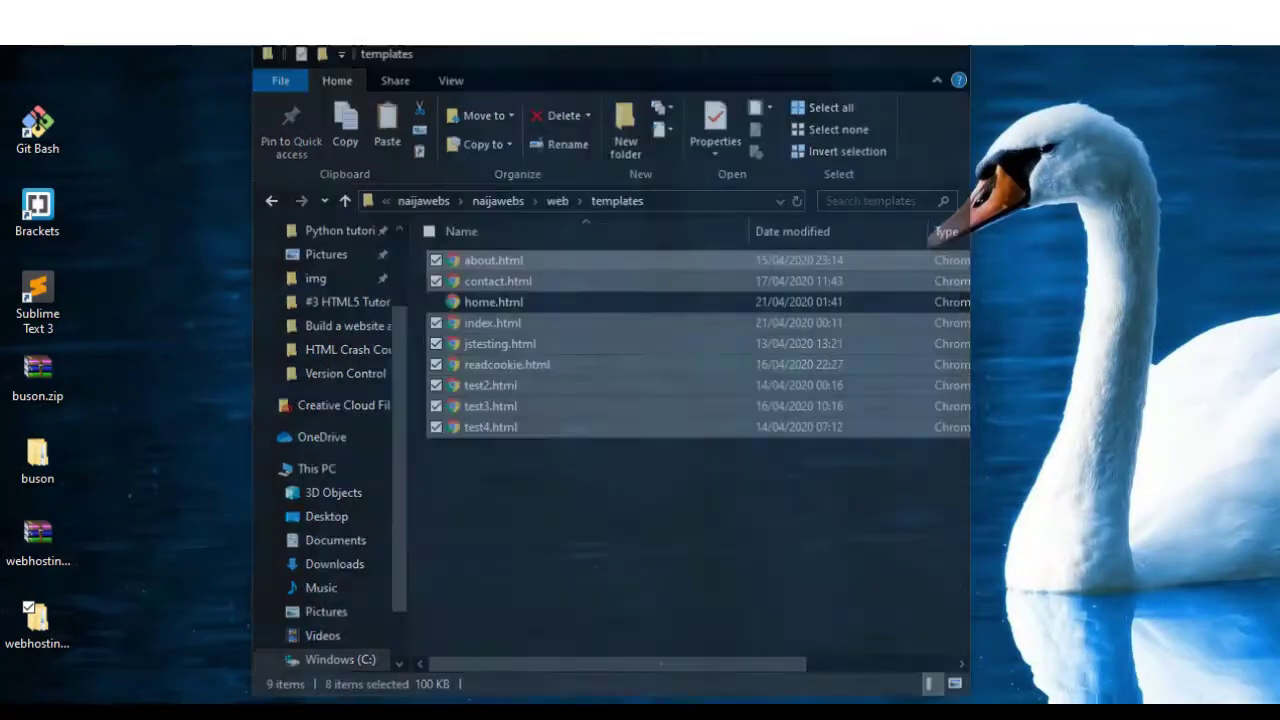
right_click(483, 295)
left_click(537, 383)
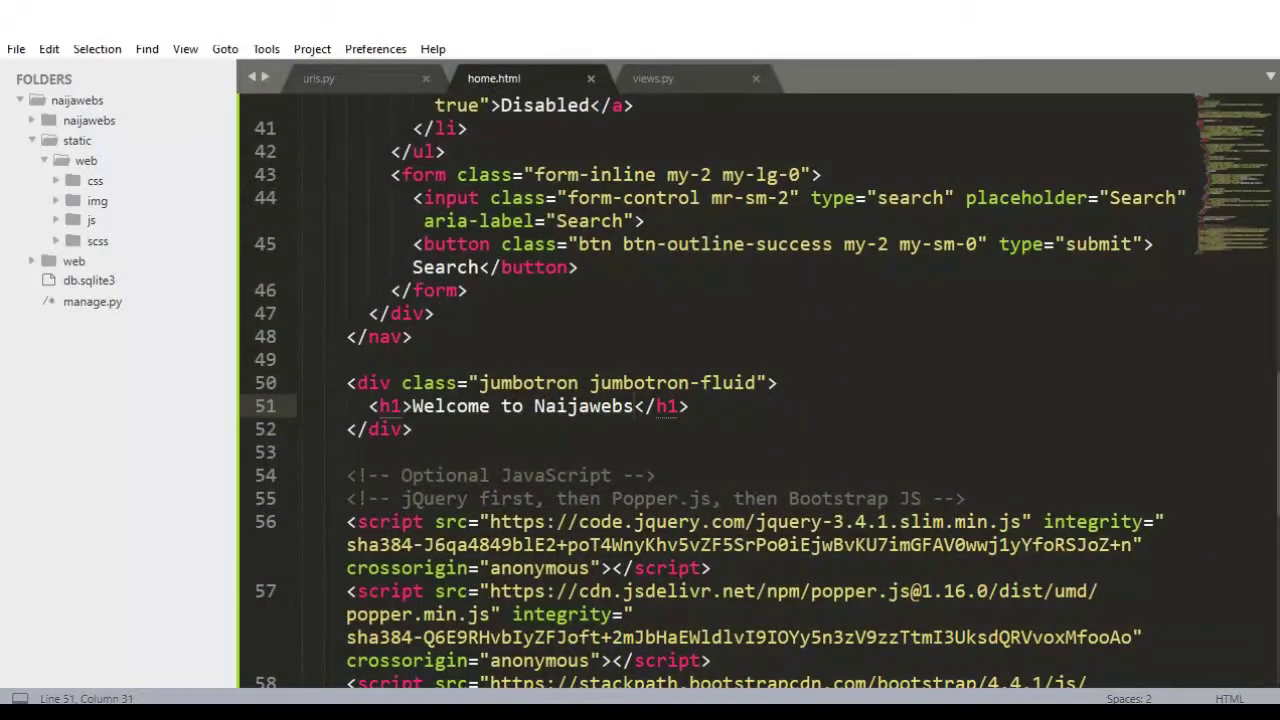
Inspect the copied css and img folders under static/web in the sidebar
left_click(77, 140)
left_click(77, 140)
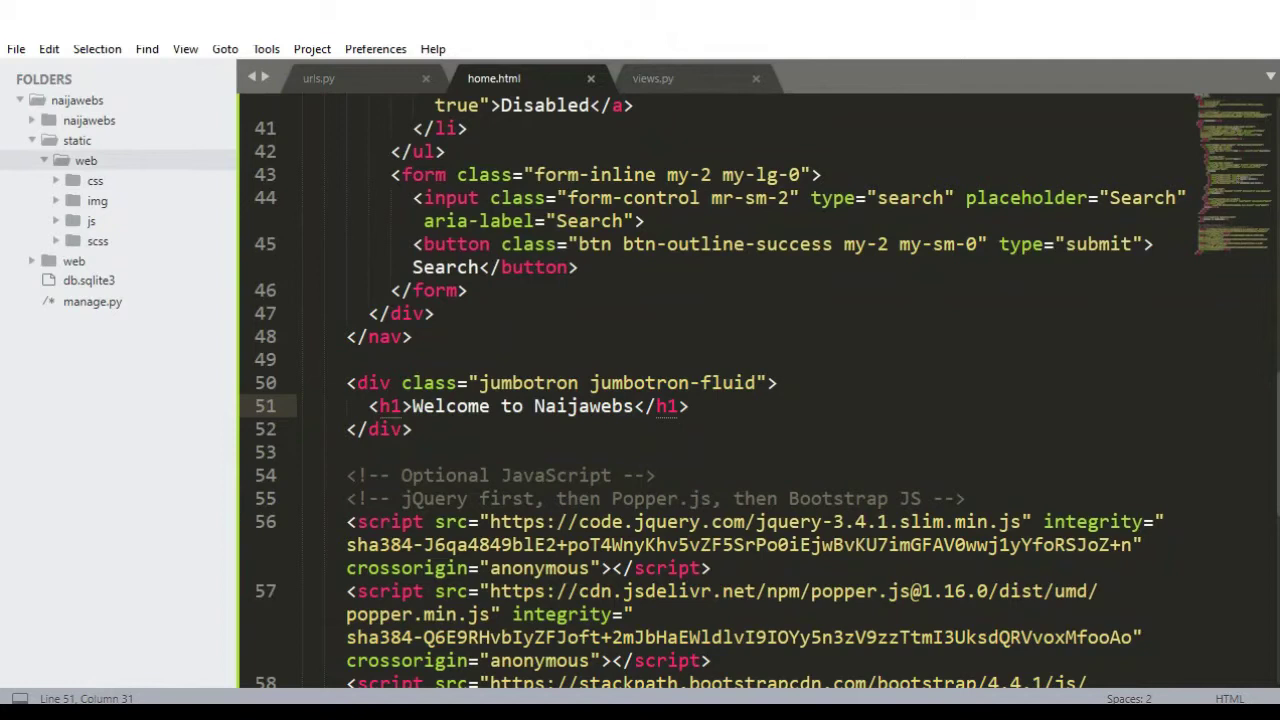
left_click(95, 180)
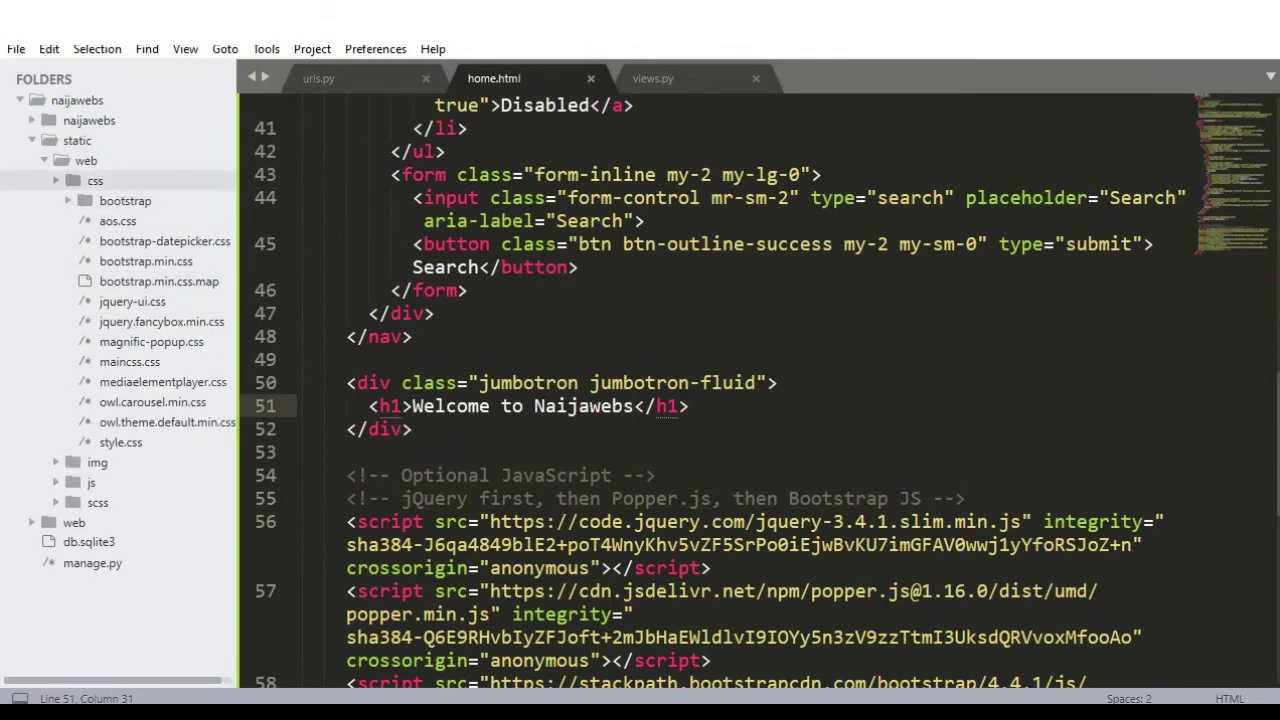
left_click(95, 180)
left_click(97, 200)
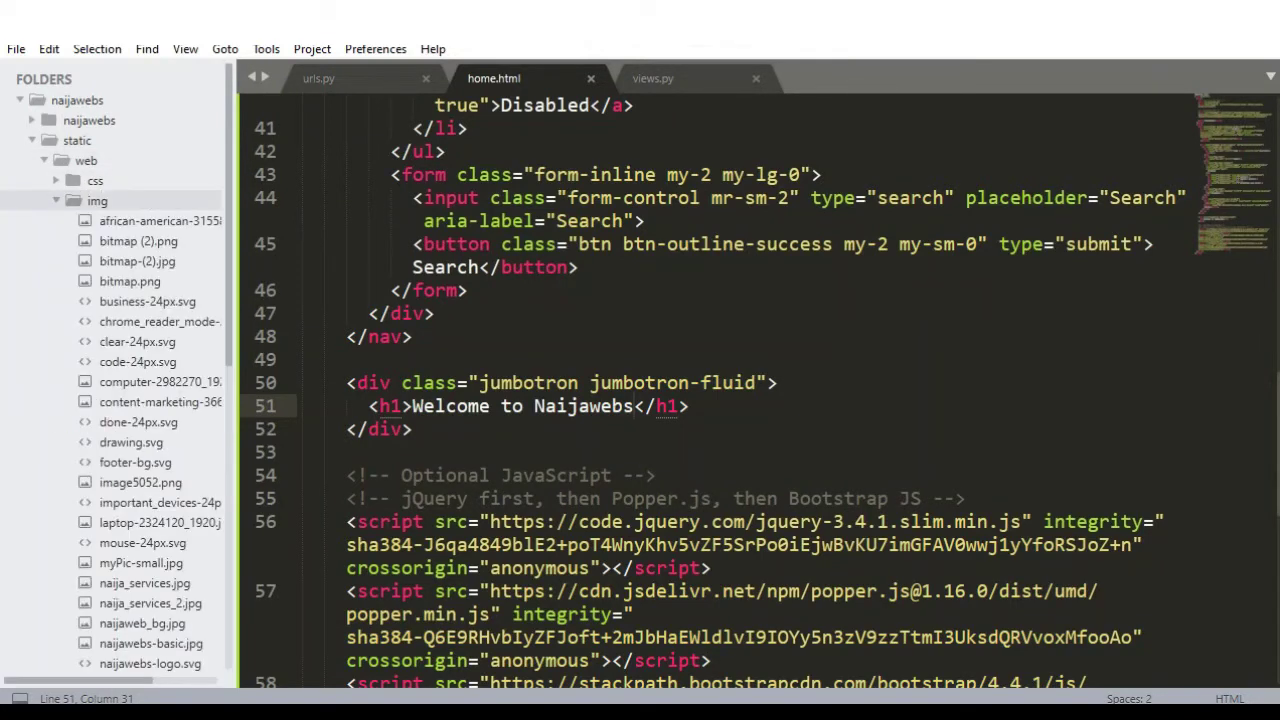
left_click(97, 200)
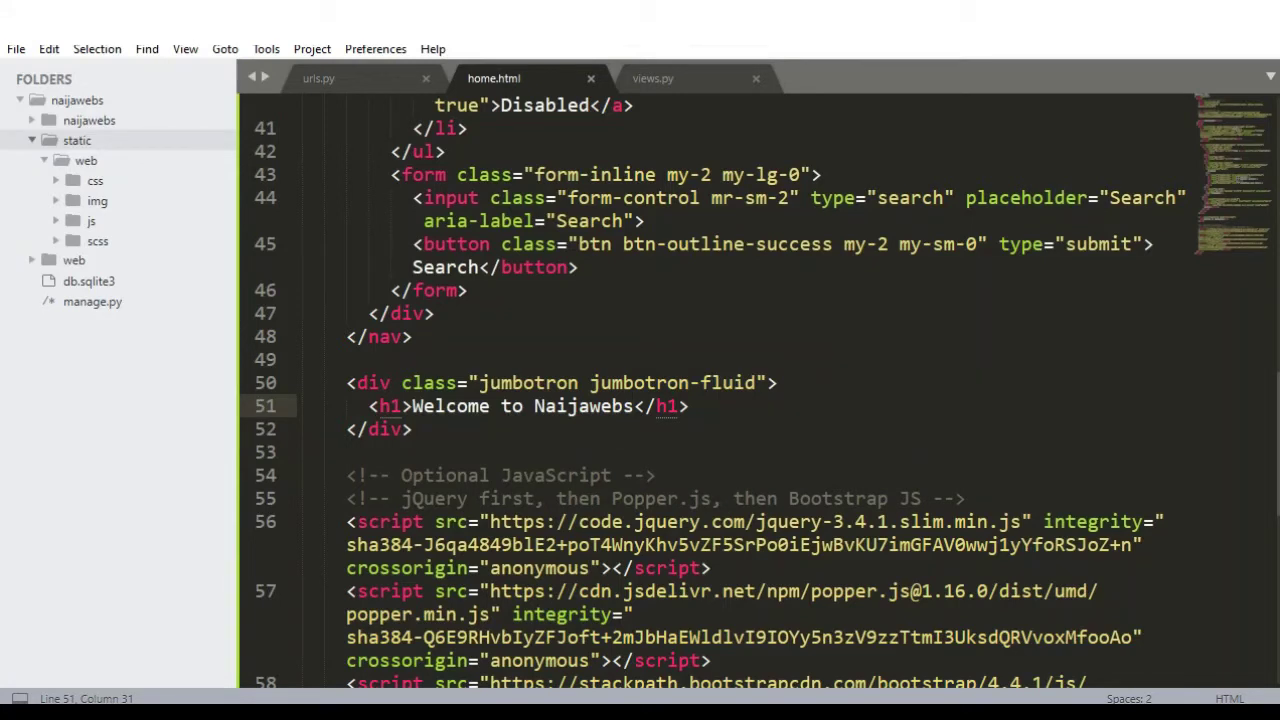
left_click(77, 140)
Open settings.py from the naijawebs package and scroll to its static files section
left_click(89, 120)
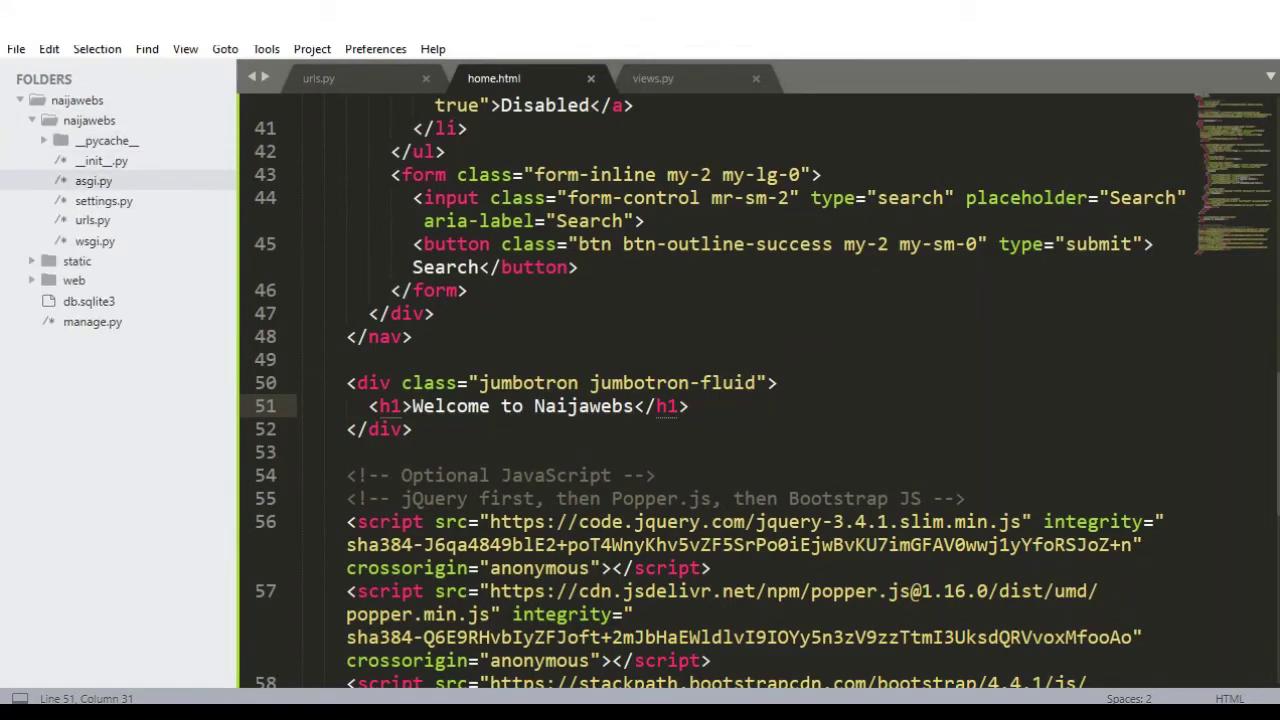
left_click(103, 201)
scroll(667, 380, "down", 5)
scroll(715, 380, "down", 20)
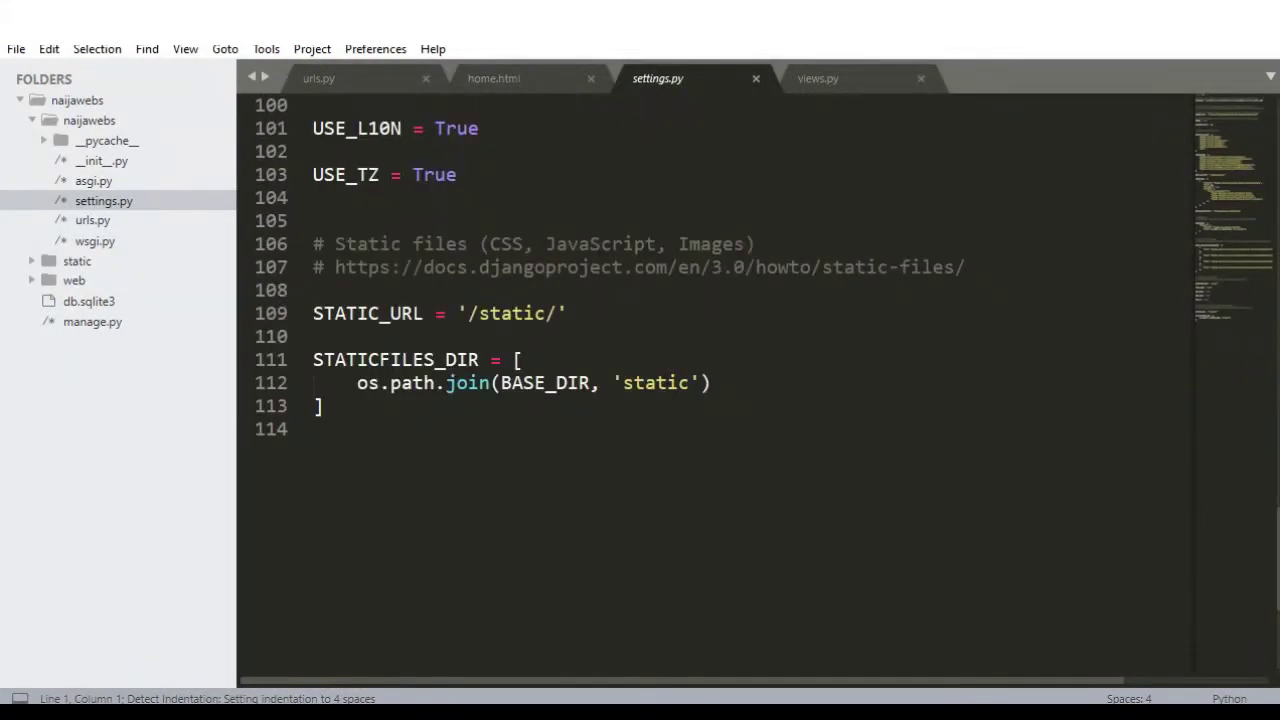
Highlight the STATICFILES_DIR block in settings.py, then move on to the views.py tab
left_click_drag(323, 406, 313, 360)
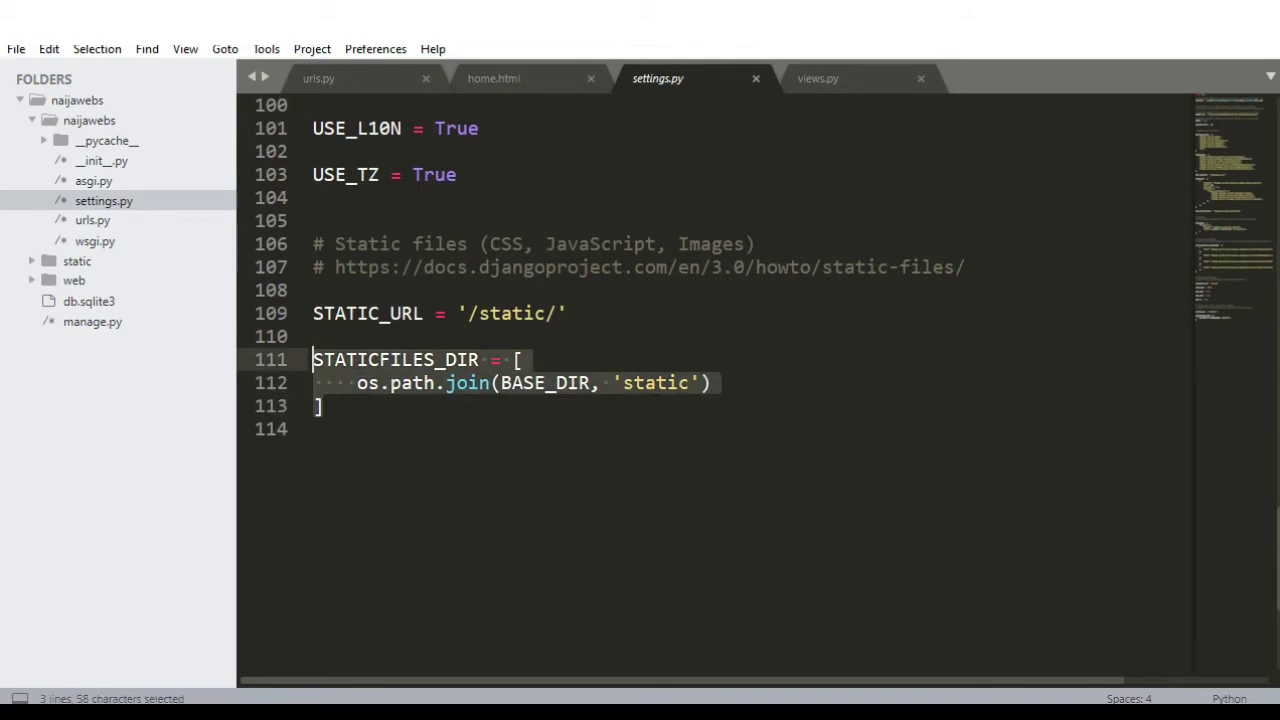
left_click(368, 360)
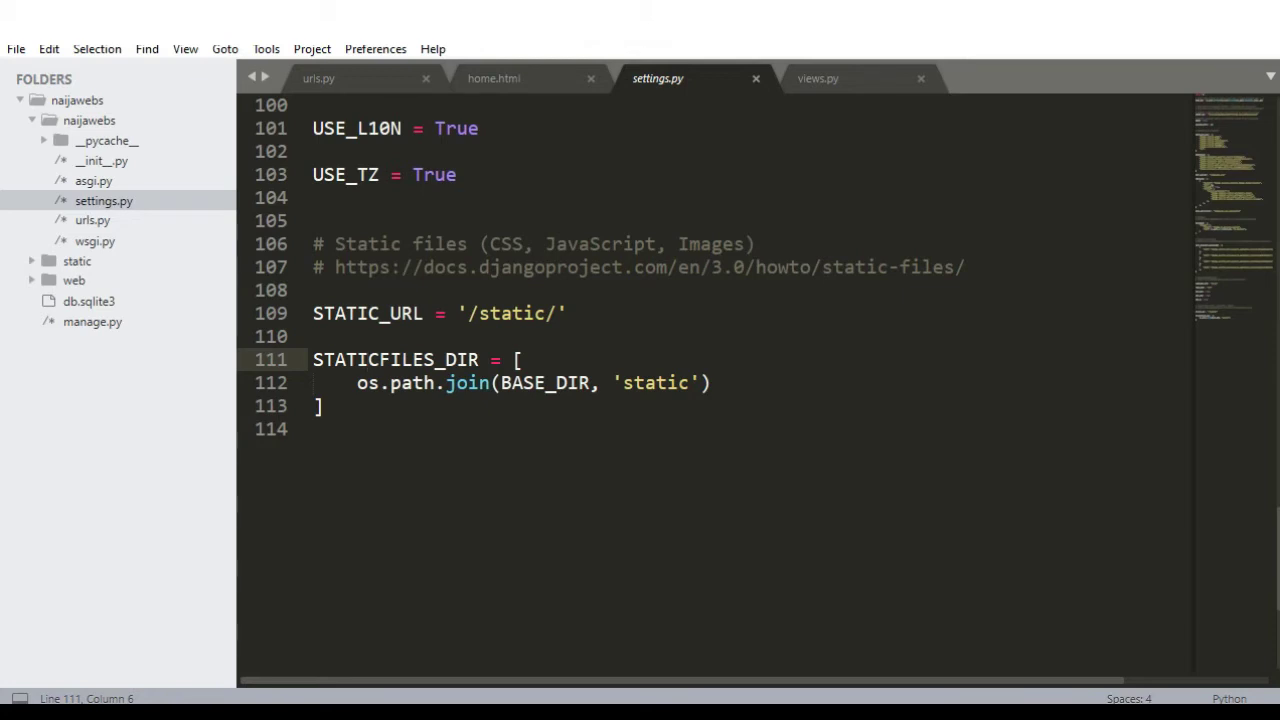
left_click_drag(270, 406, 270, 360)
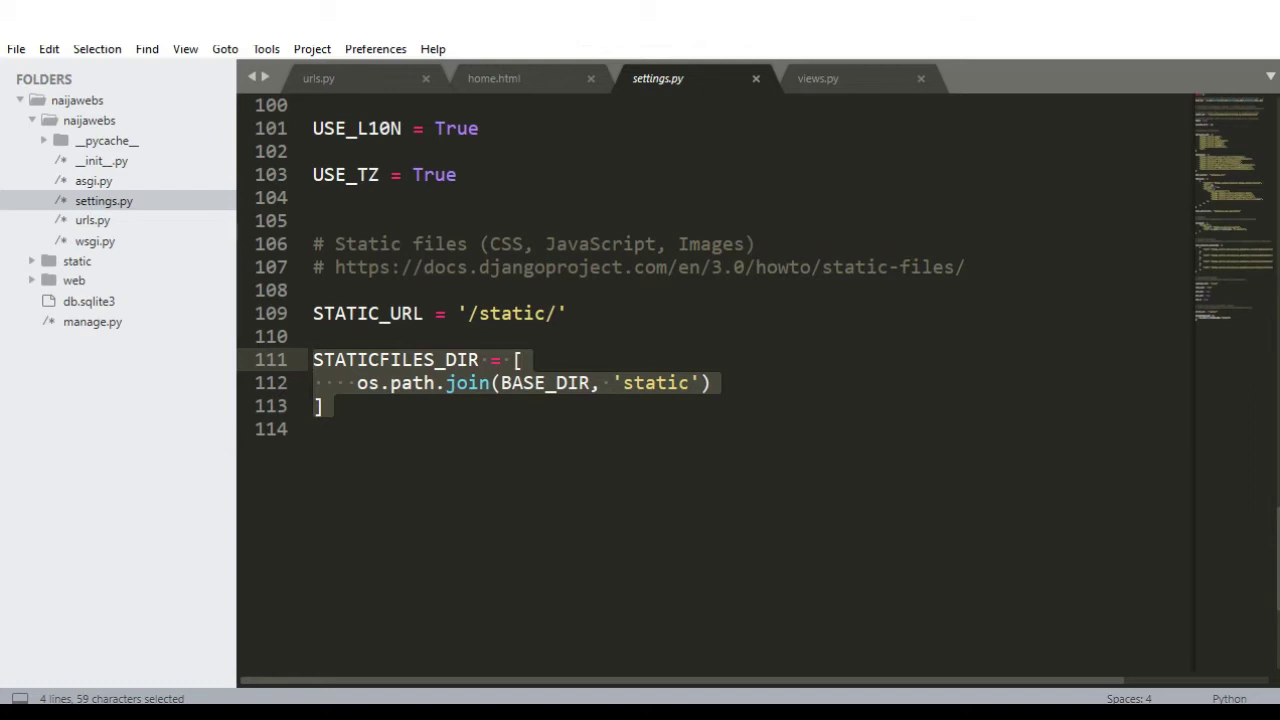
key("ctrl+Page_Down")
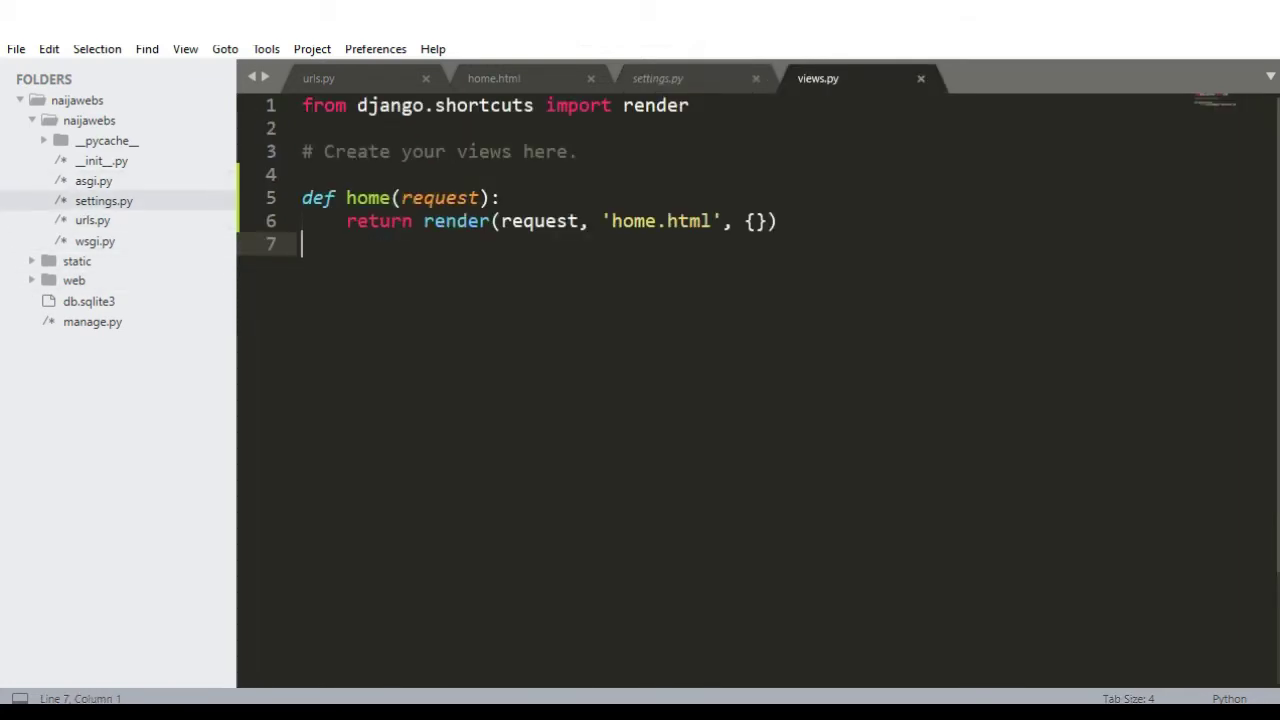
Expand the web folder and open home.html and index.html from its templates folder
left_click(74, 281)
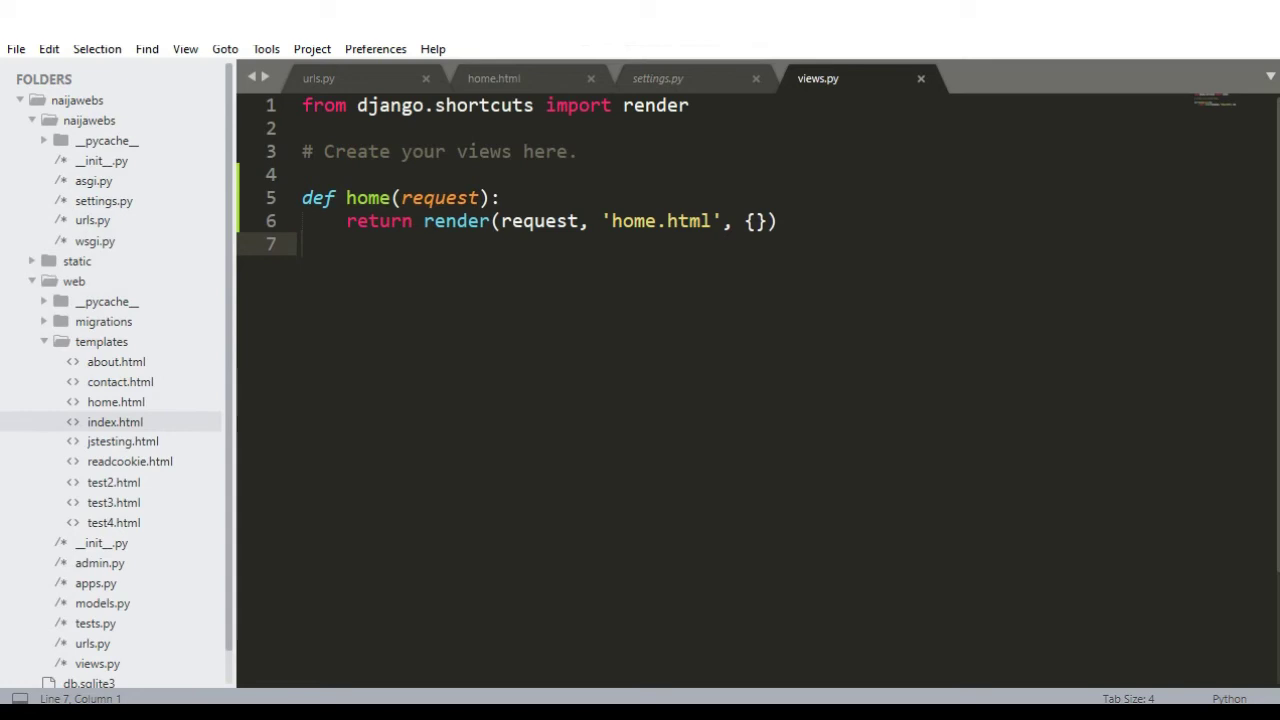
left_click(115, 401)
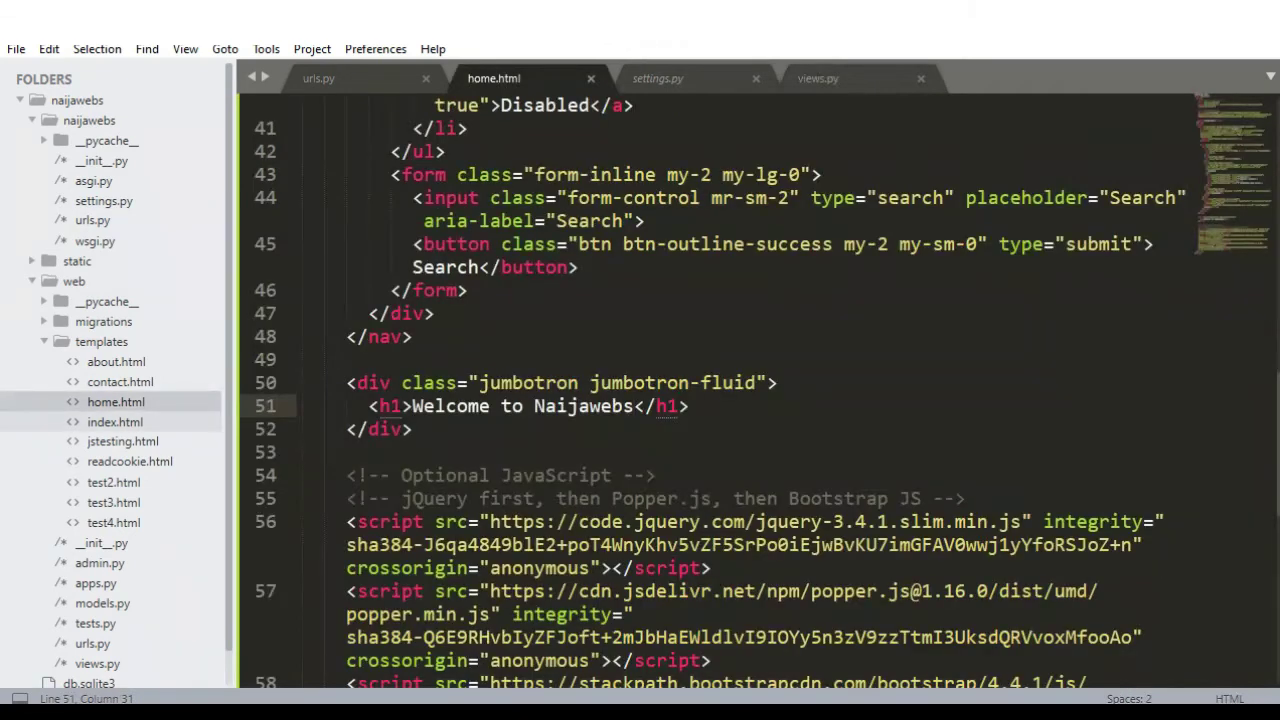
left_click(115, 421)
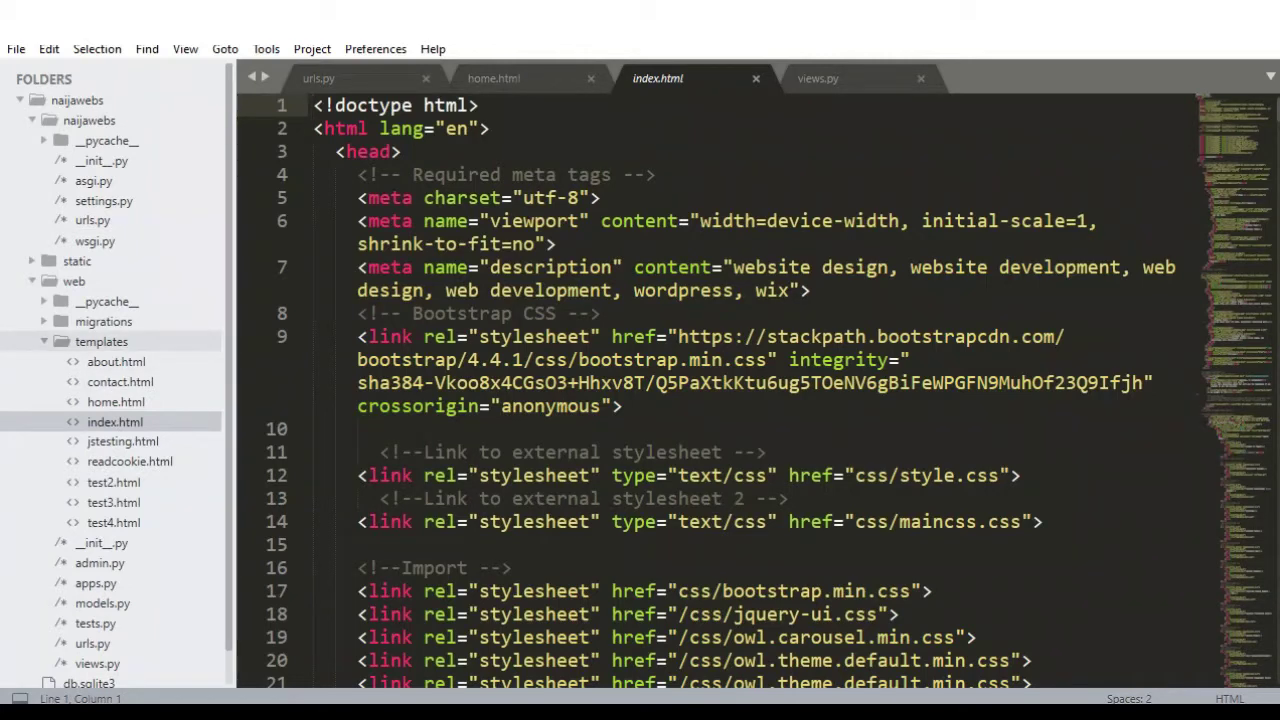
Add a new file to web/templates and save it empty as base.html
right_click(135, 343)
left_click(191, 357)
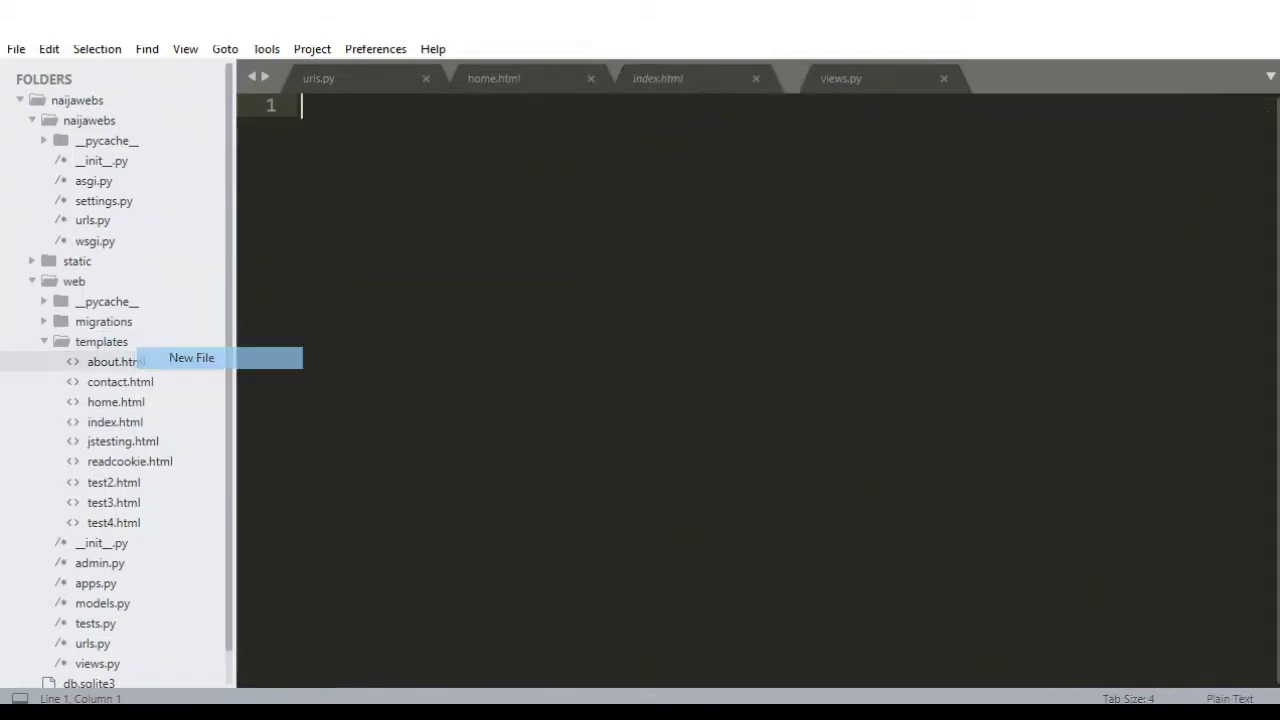
type("ba")
key("BackSpace")
key("BackSpace")
key("ctrl+s")
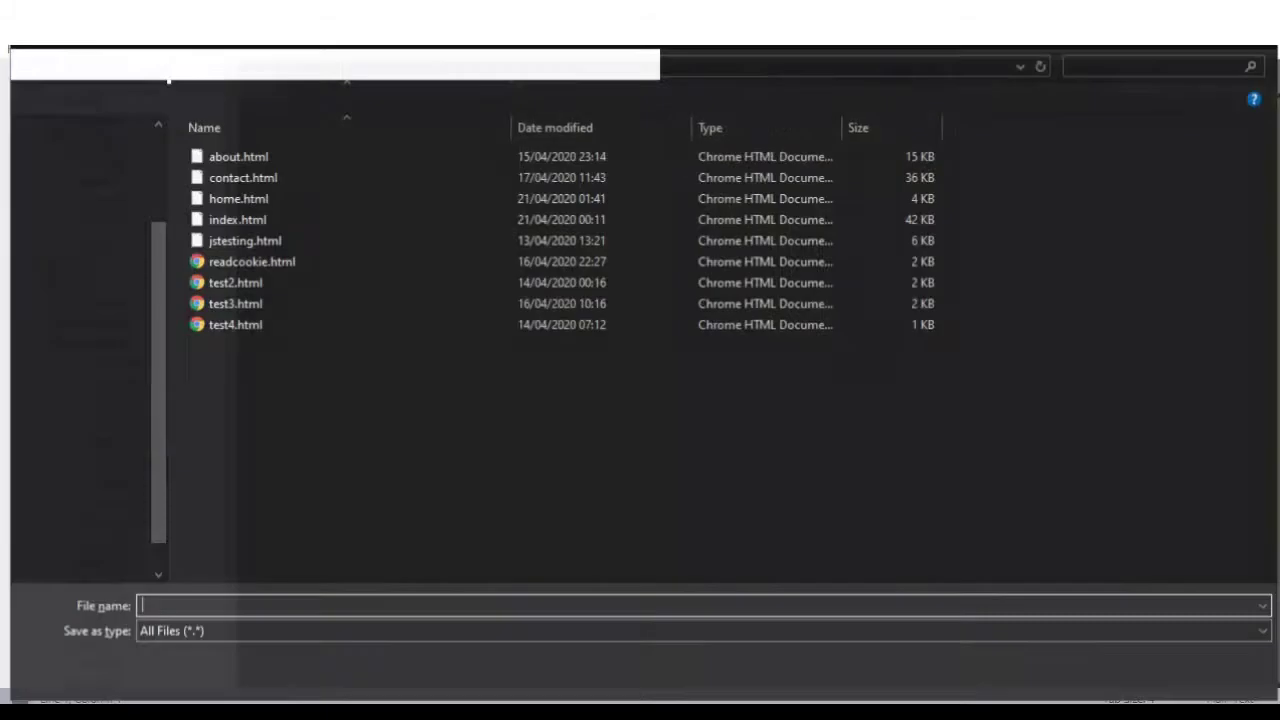
type("base")
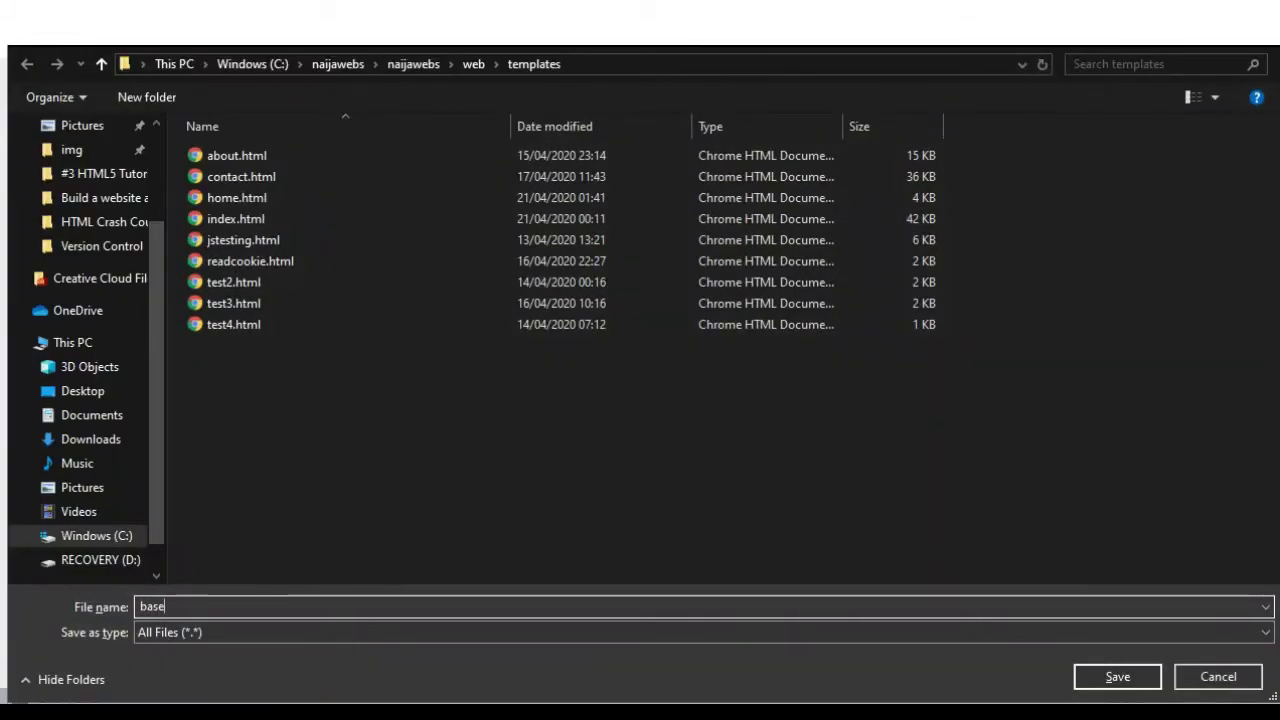
type(".html")
key("Return")
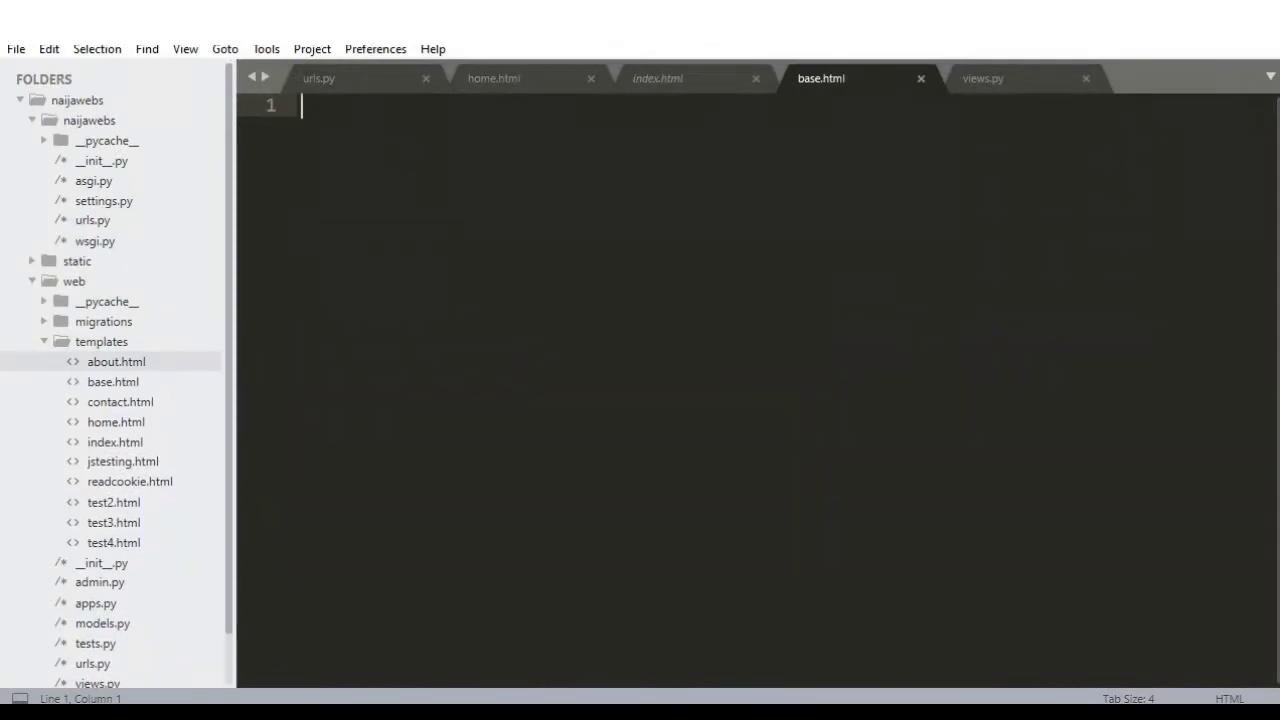
Look over index.html's navbar end and slide carousel code (lines 73–82), then switch to Chrome
left_click(115, 442)
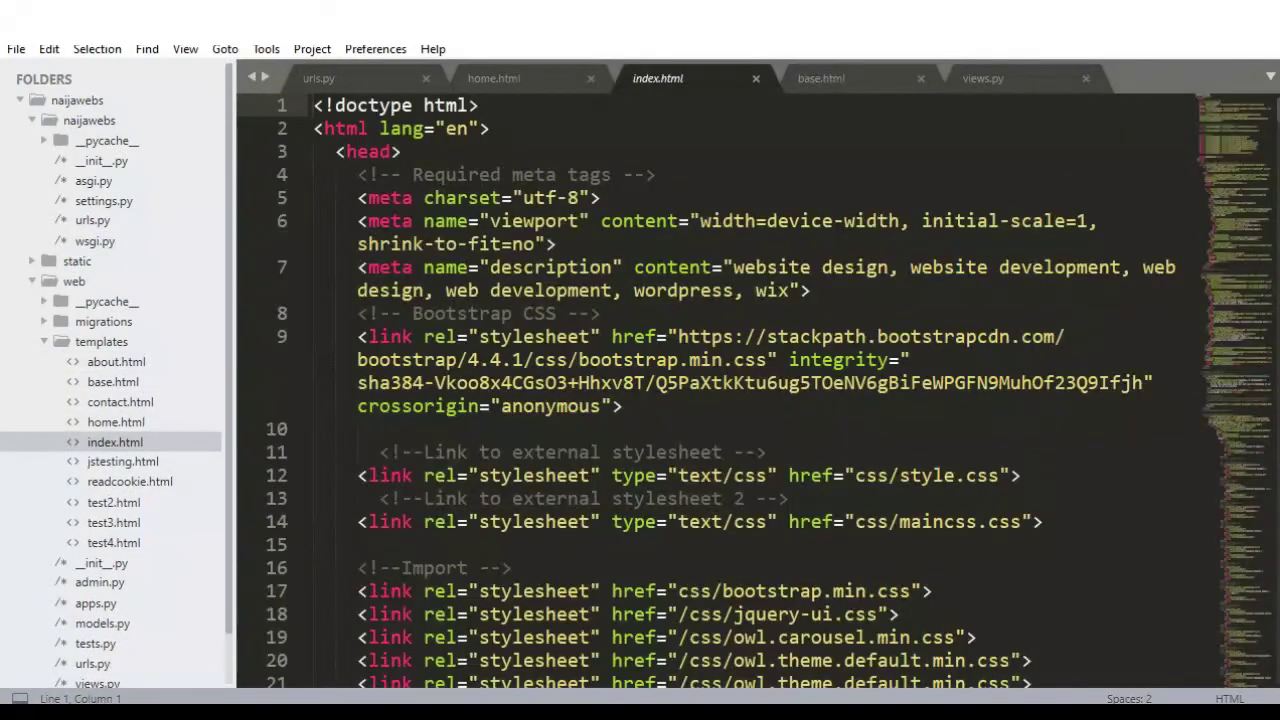
scroll(740, 390, "down", 12)
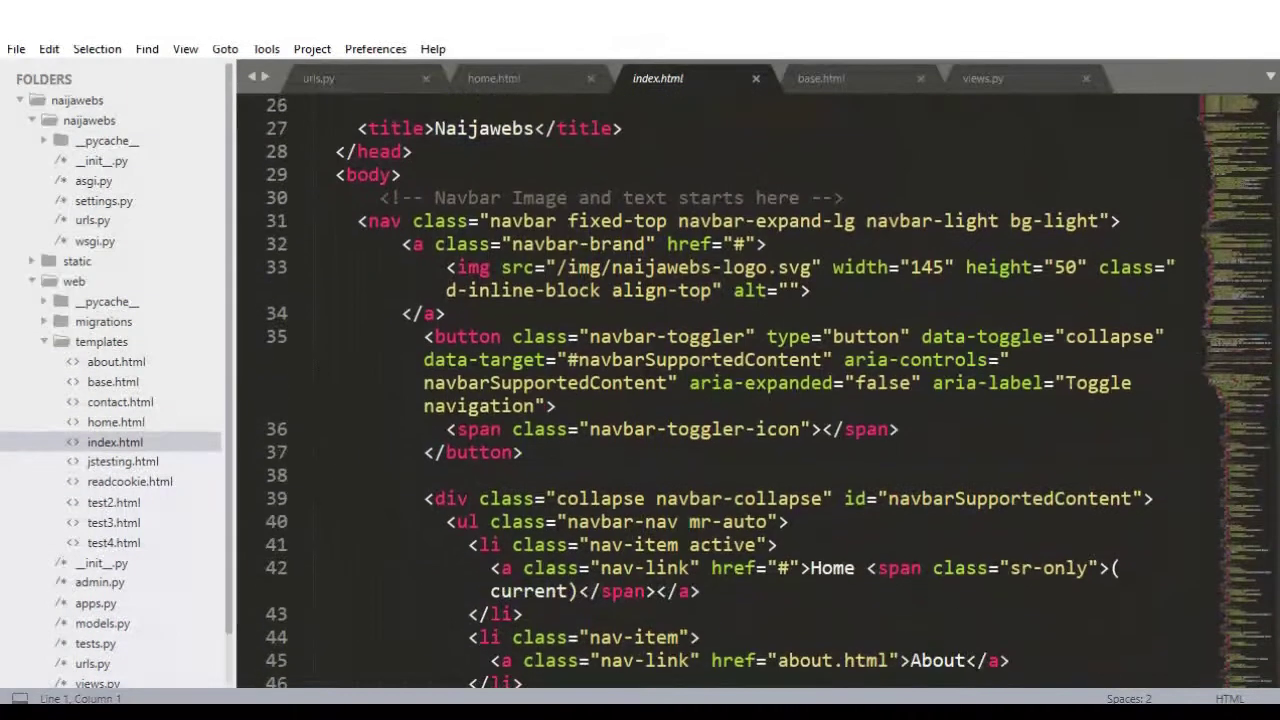
scroll(740, 390, "down", 8)
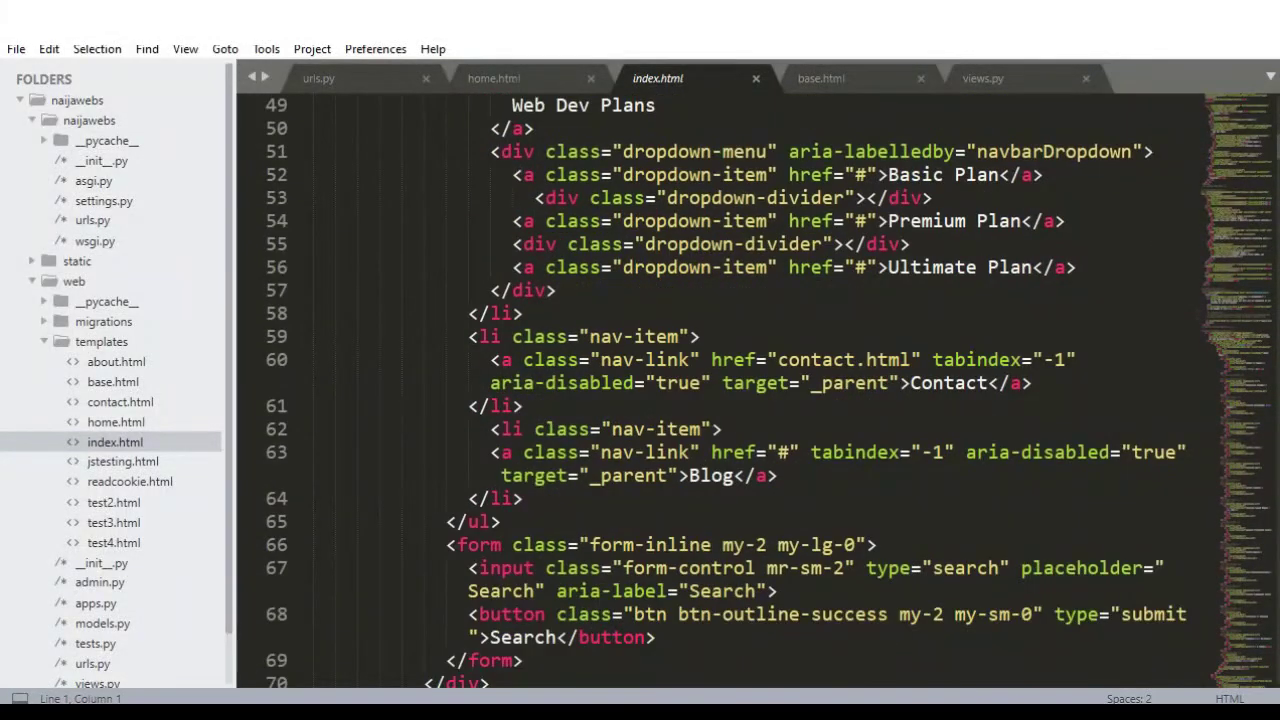
scroll(740, 390, "down", 3)
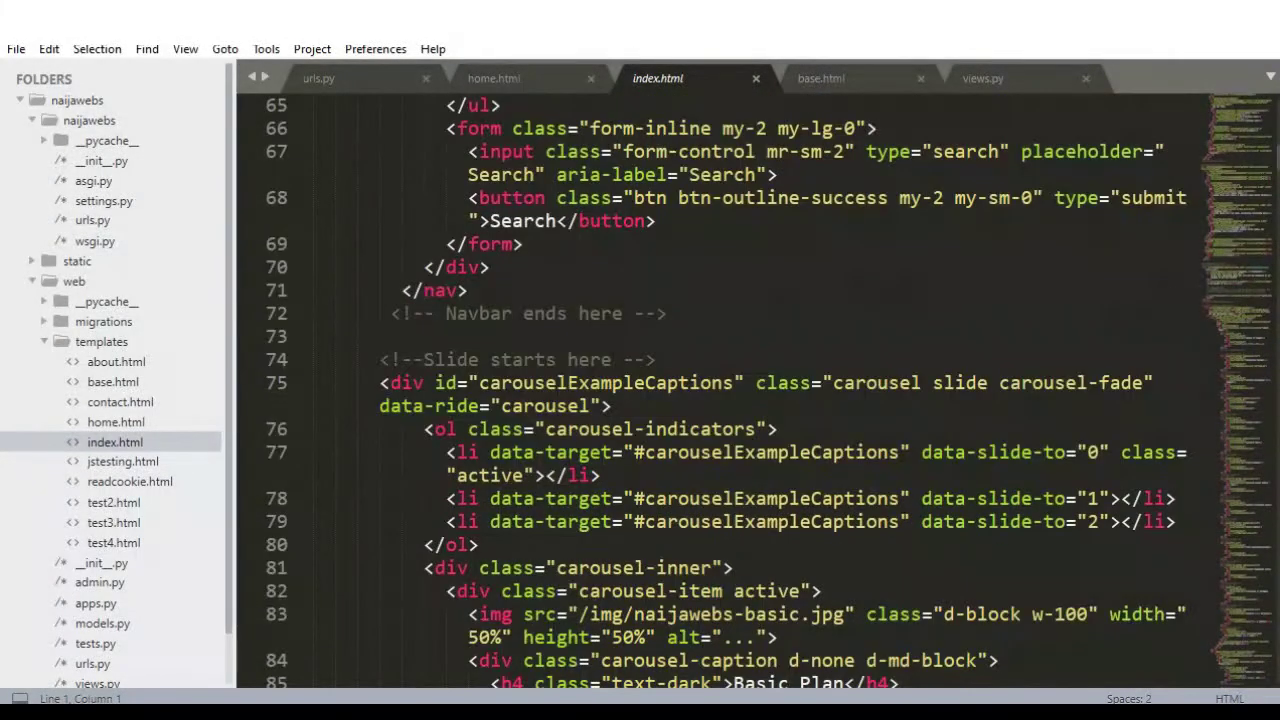
left_click(668, 313)
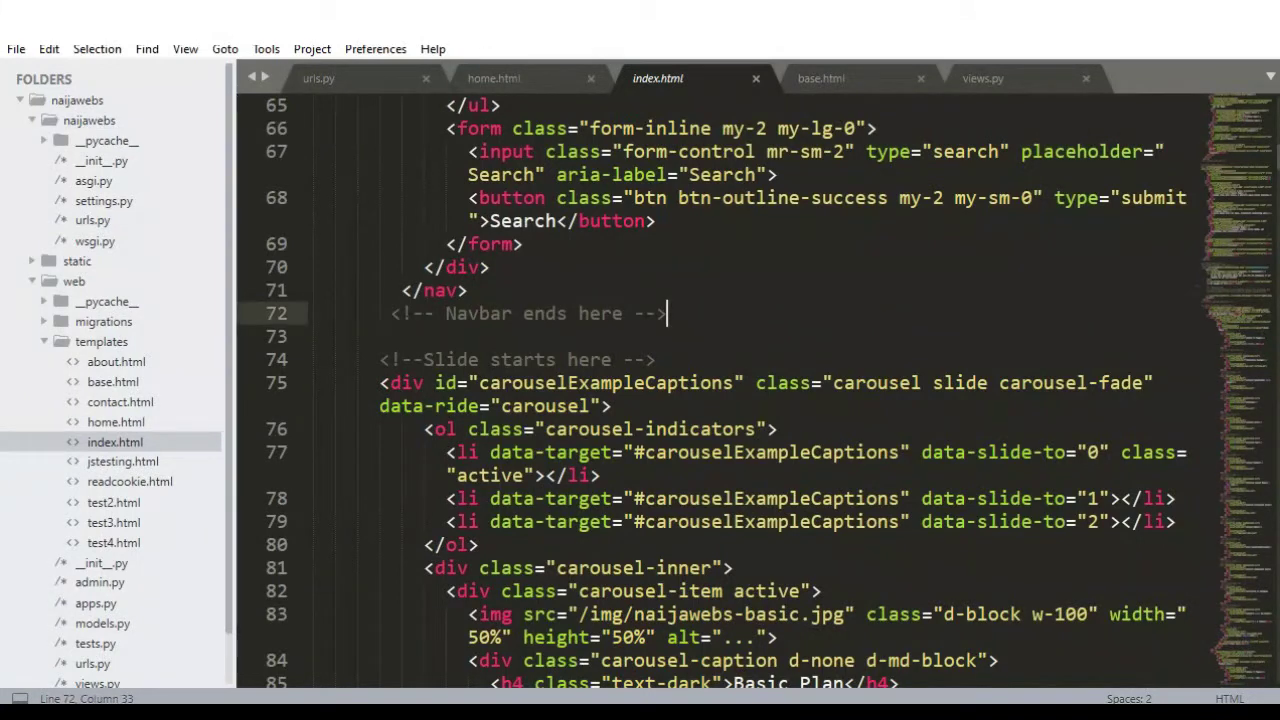
left_click_drag(372, 359, 735, 591)
mouse_move(735, 591)
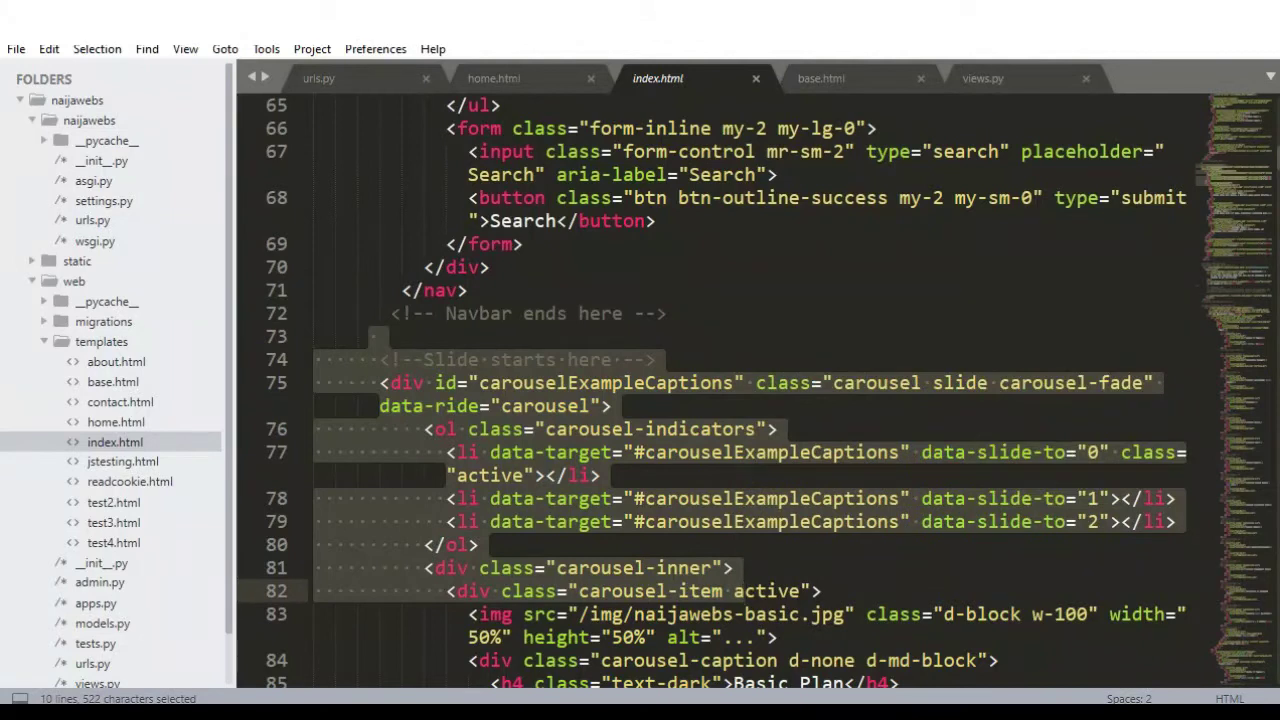
left_click(479, 544)
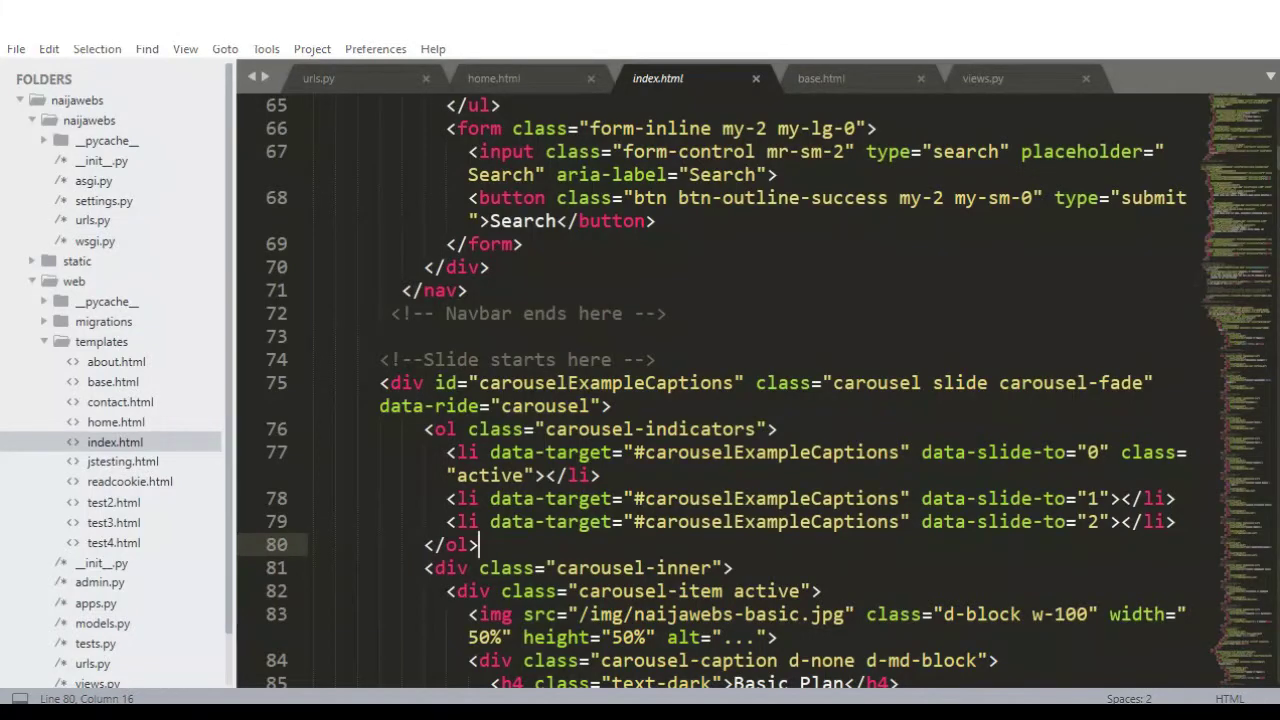
left_click(327, 632)
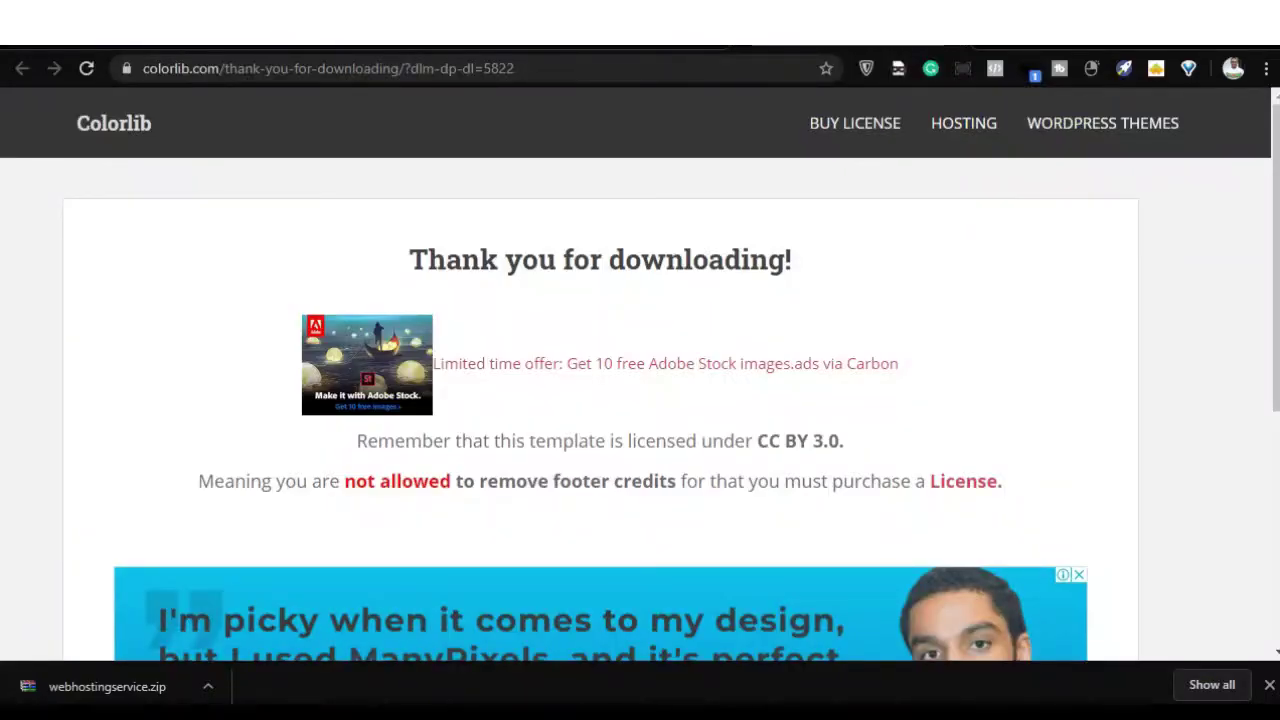
Switch to the 127.0.0.1:61560 Naija Webs tab and browse its About page
key("ctrl+Tab")
scroll(640, 400, "down", 5)
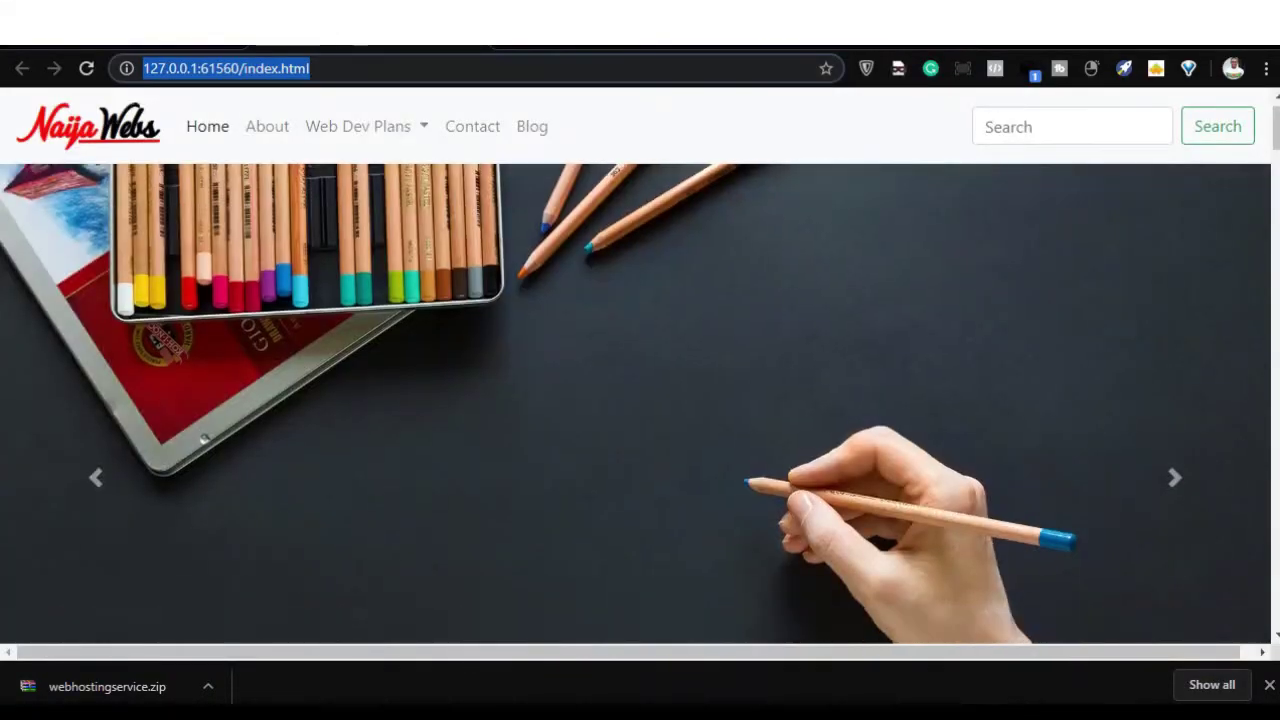
scroll(640, 400, "up", 5)
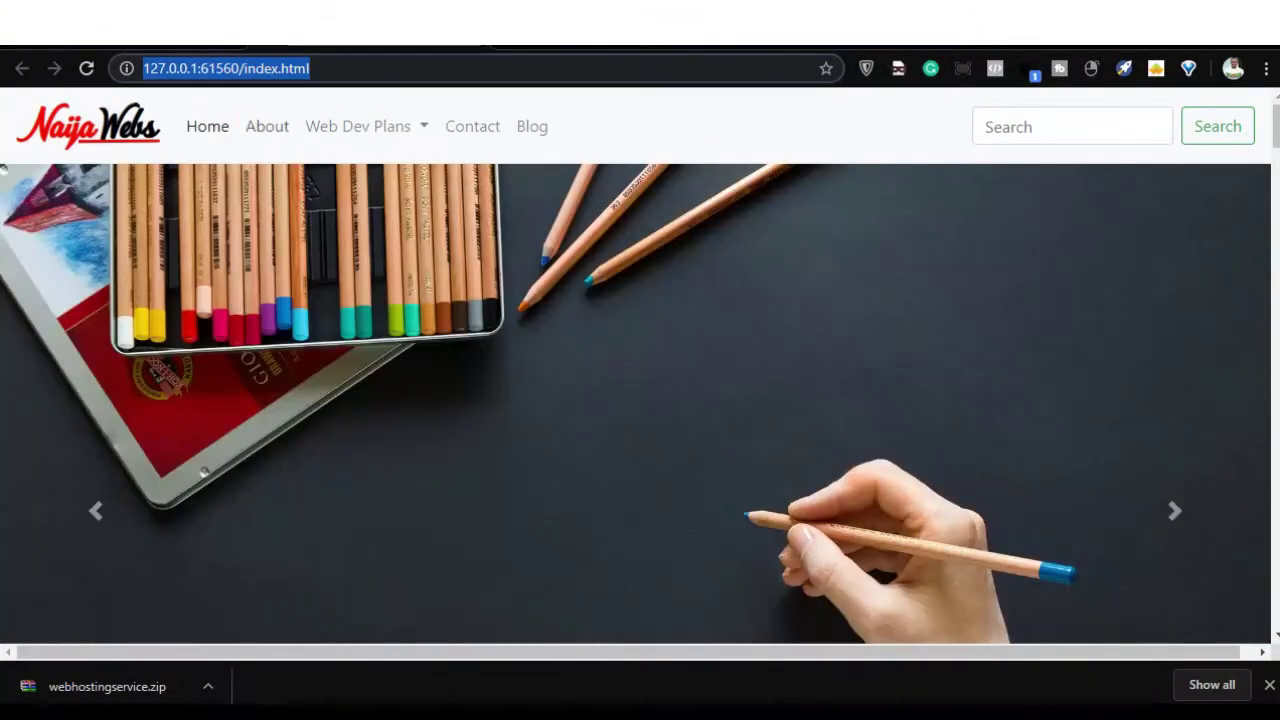
left_click(267, 126)
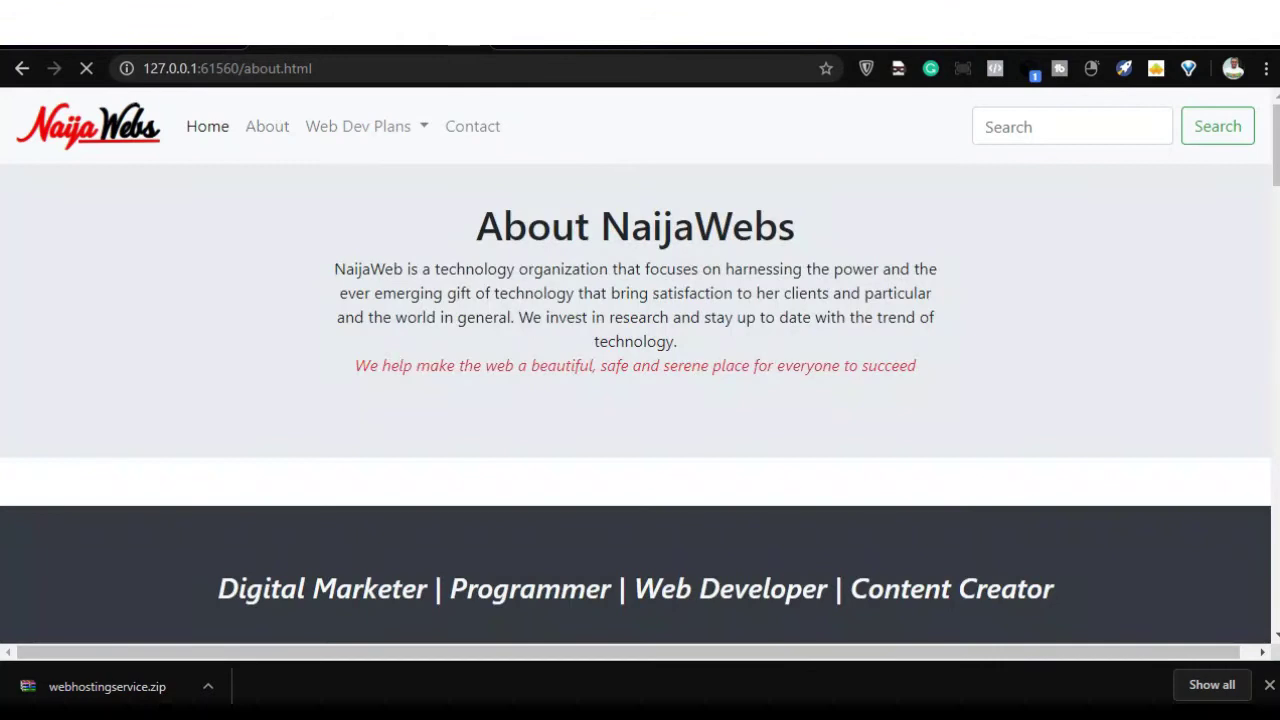
scroll(640, 400, "down", 5)
scroll(640, 400, "down", 10)
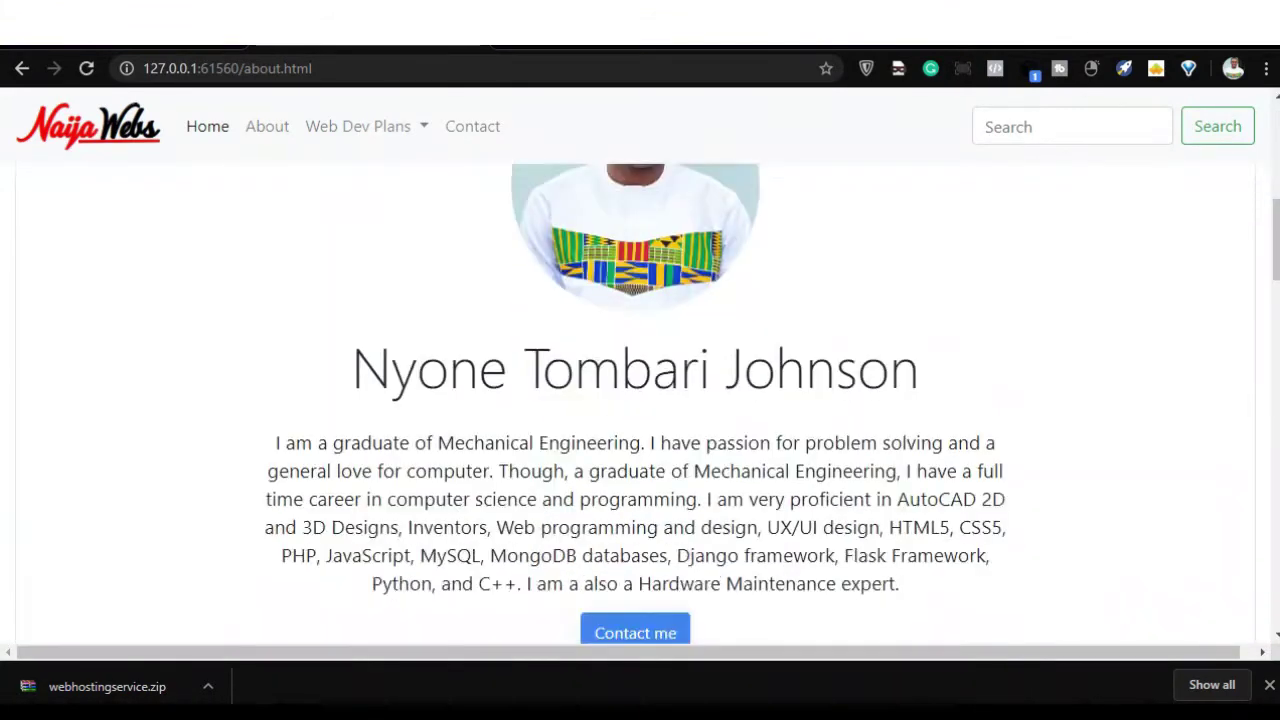
scroll(640, 400, "up", 8)
scroll(640, 400, "up", 5)
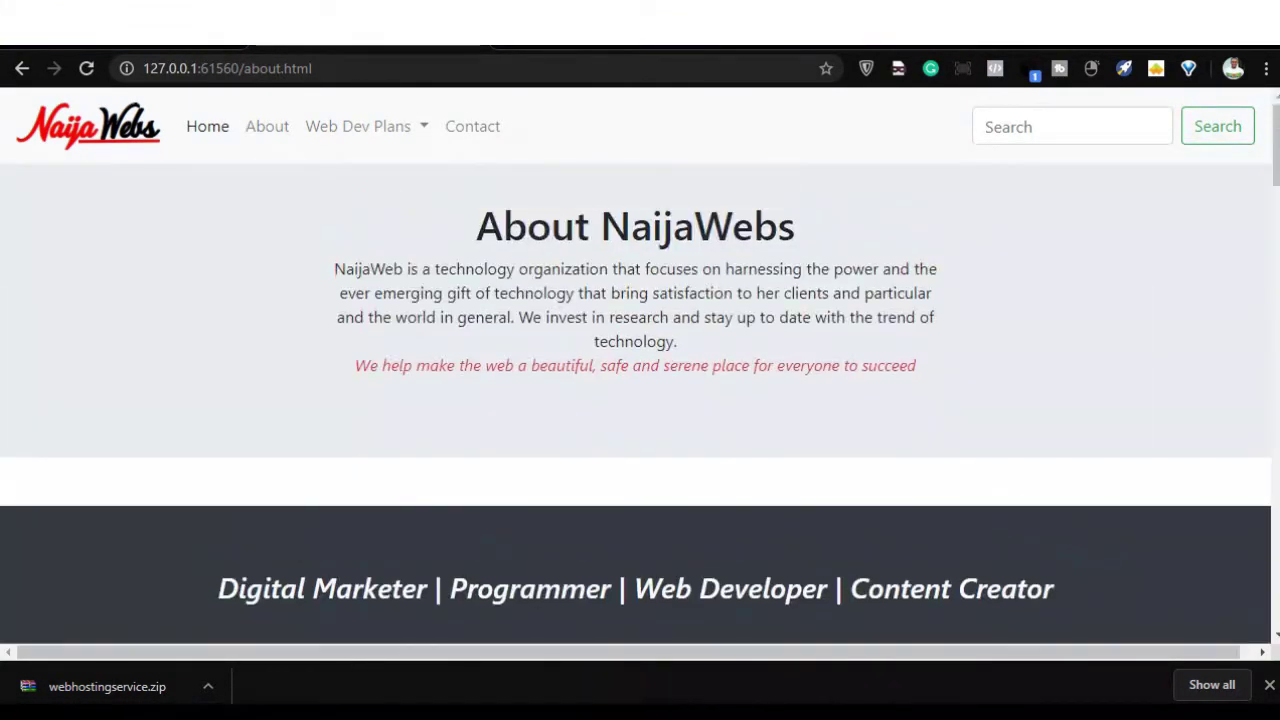
Open the site's Contact page and scroll through its banner and map
left_click(472, 126)
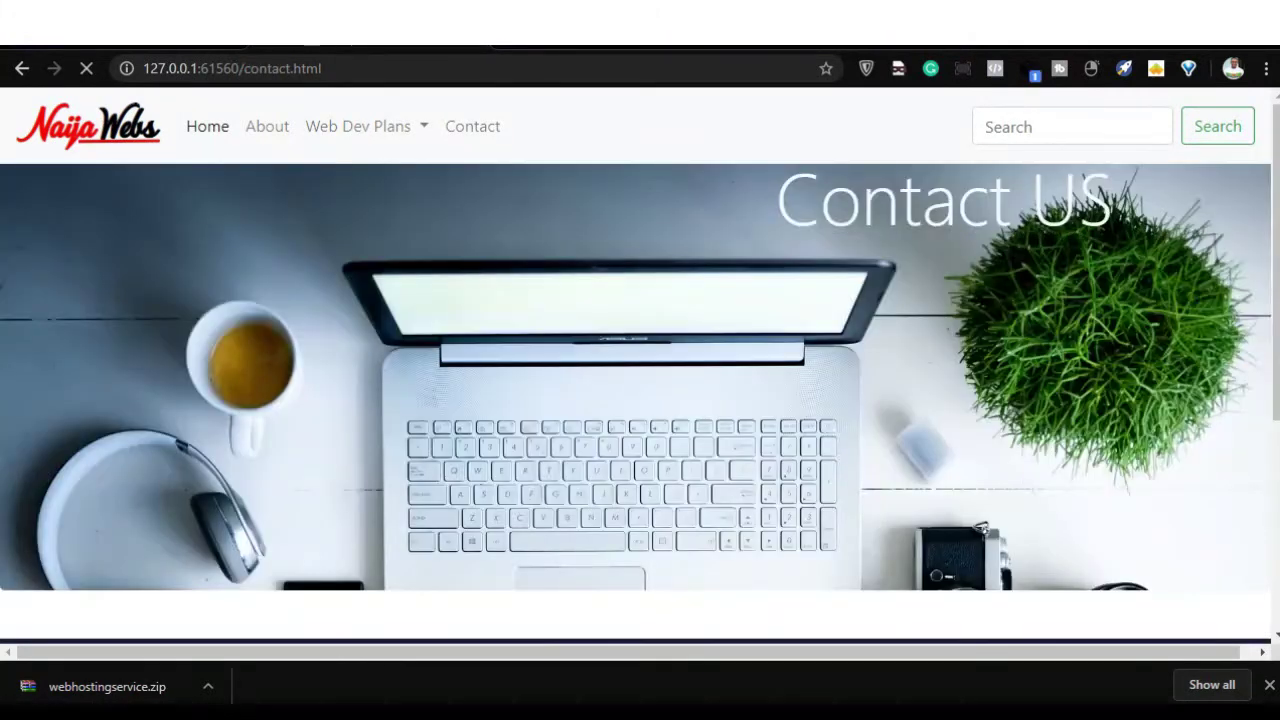
scroll(333, 380, "down", 5)
scroll(333, 380, "up", 5)
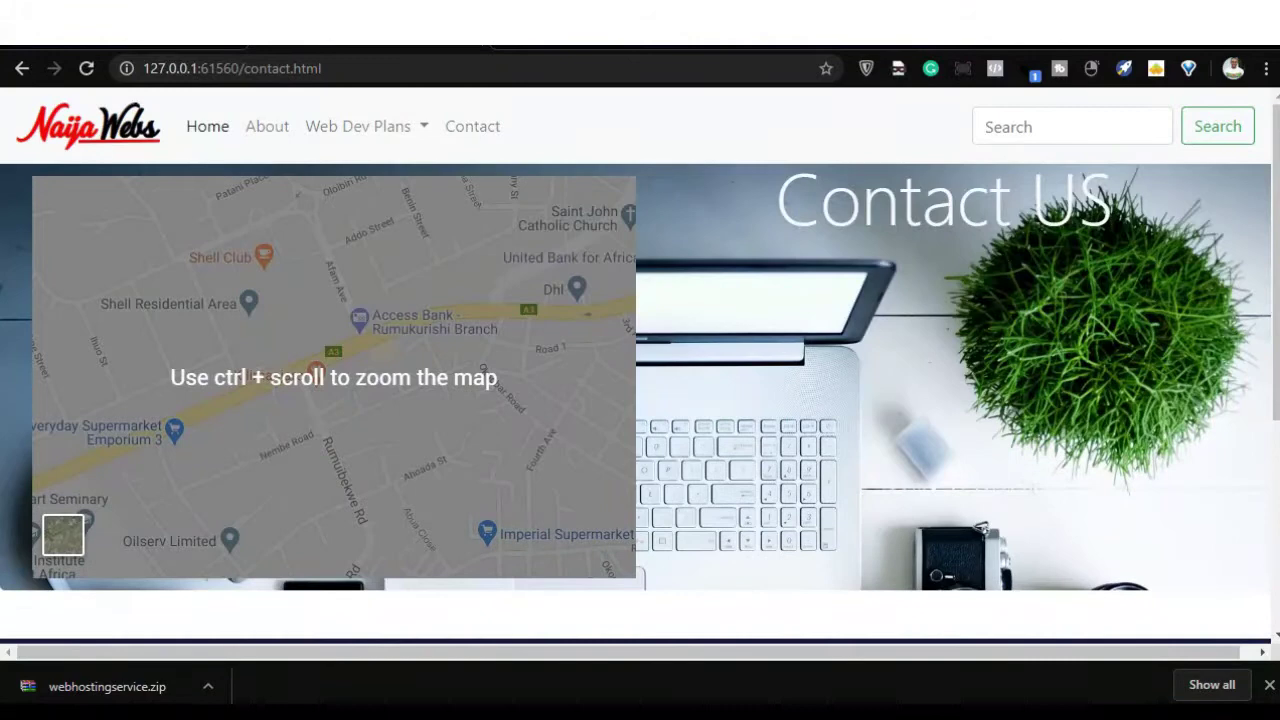
scroll(333, 380, "down", 3)
scroll(640, 400, "up", 3)
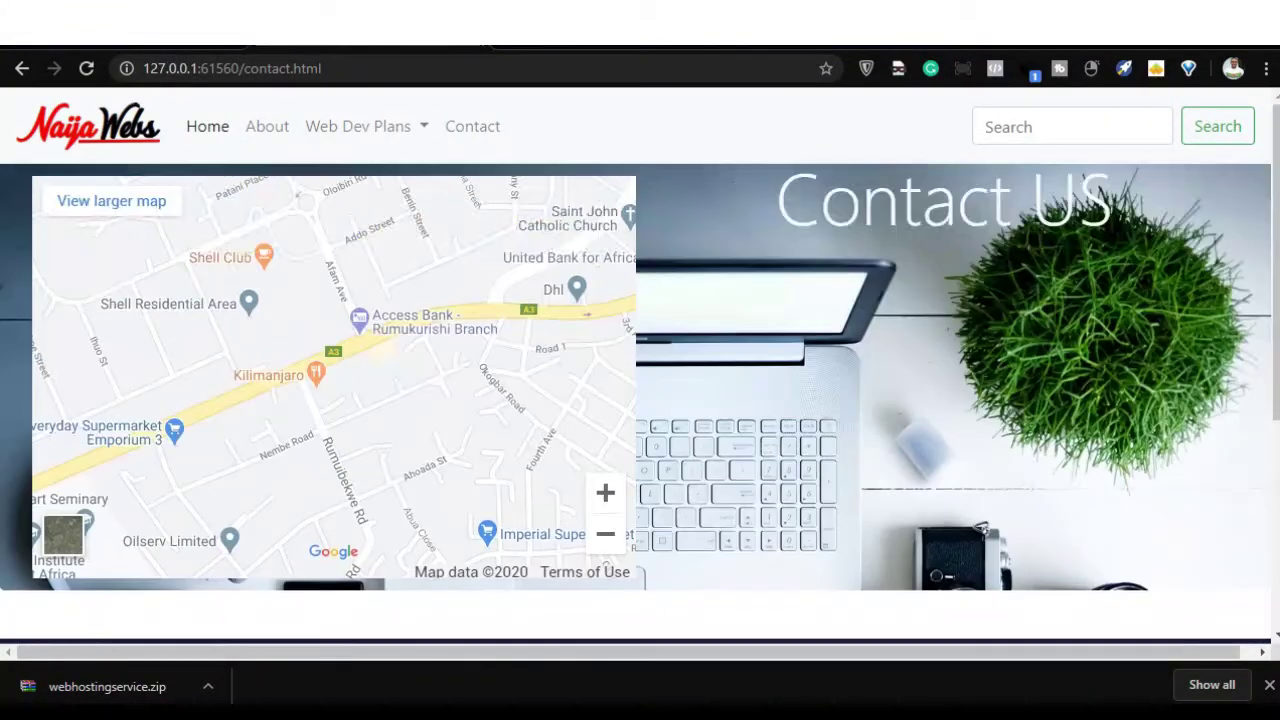